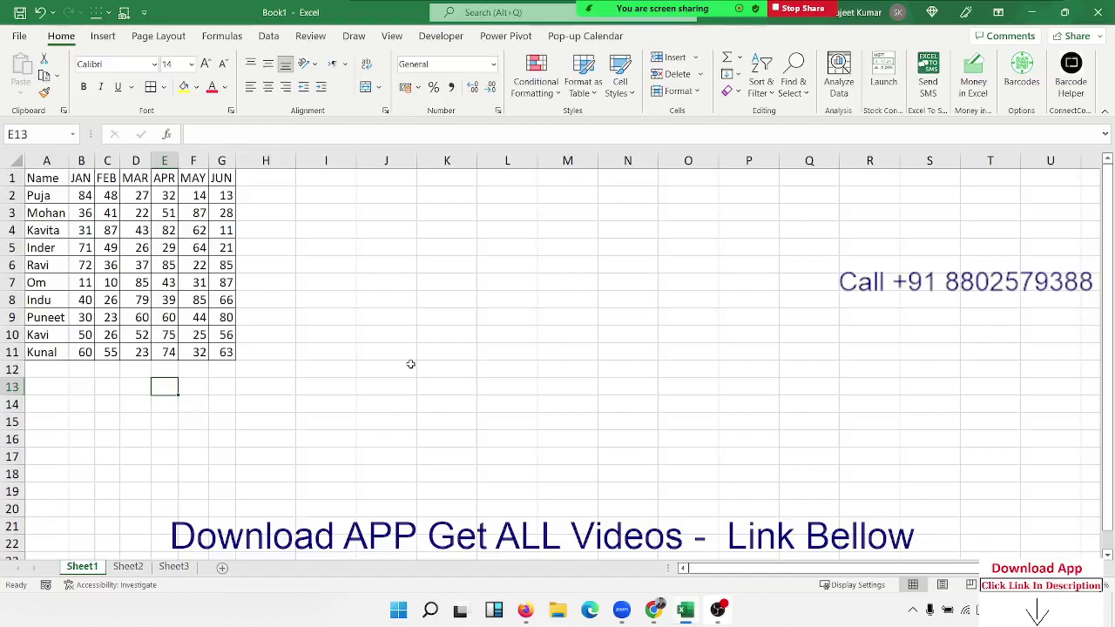
Step: Select the whole marks table A1:G11, then clear the selection
left_click(223, 353)
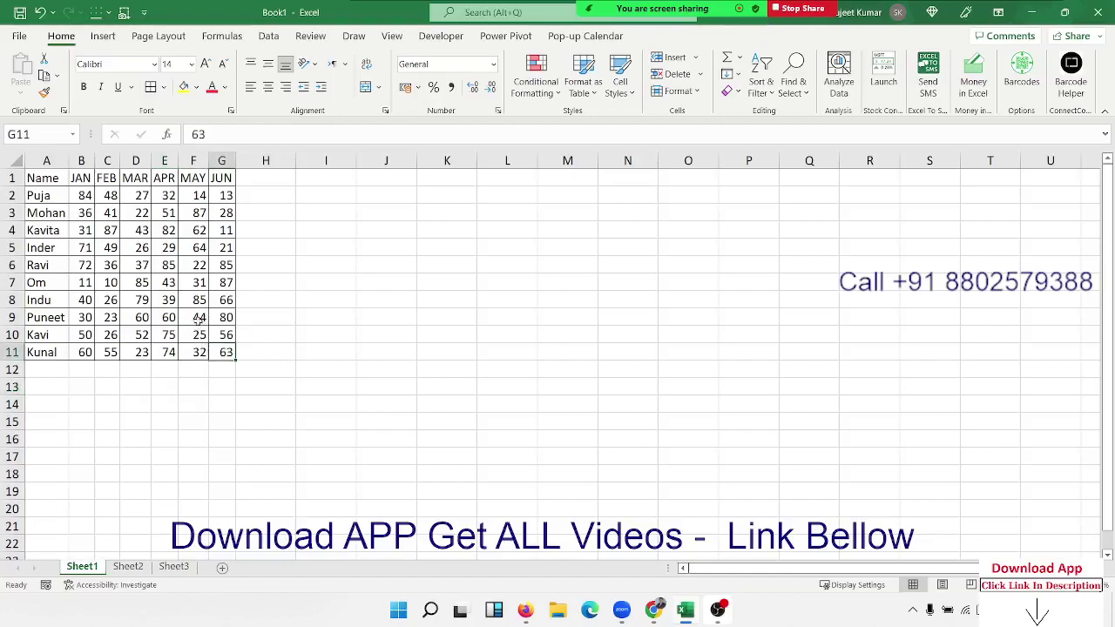
left_click_drag(199, 319, 35, 176)
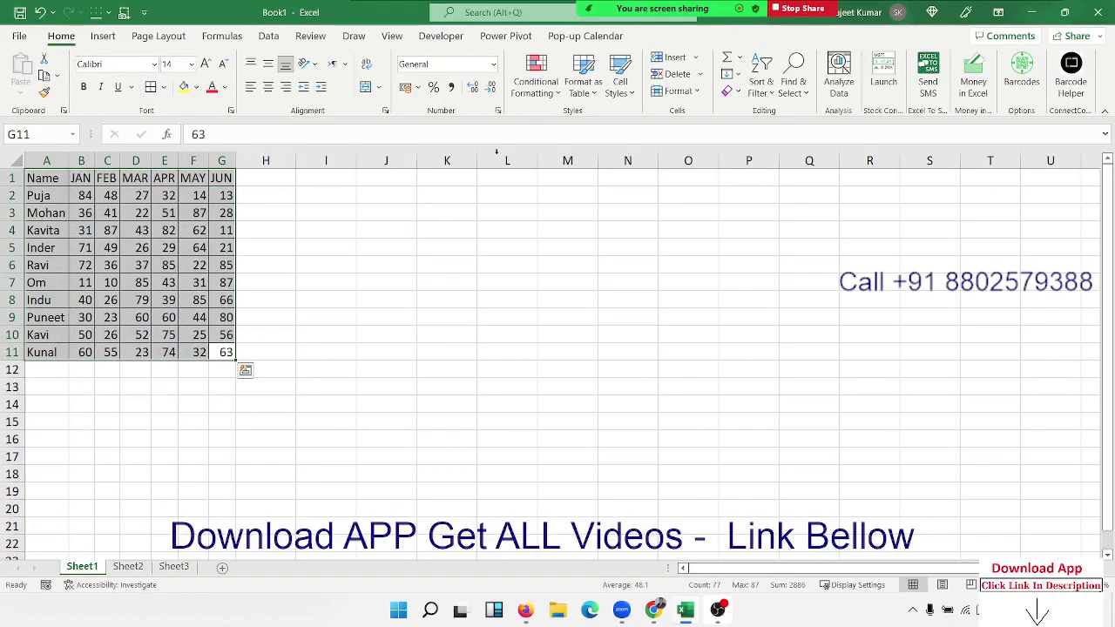
left_click(512, 246)
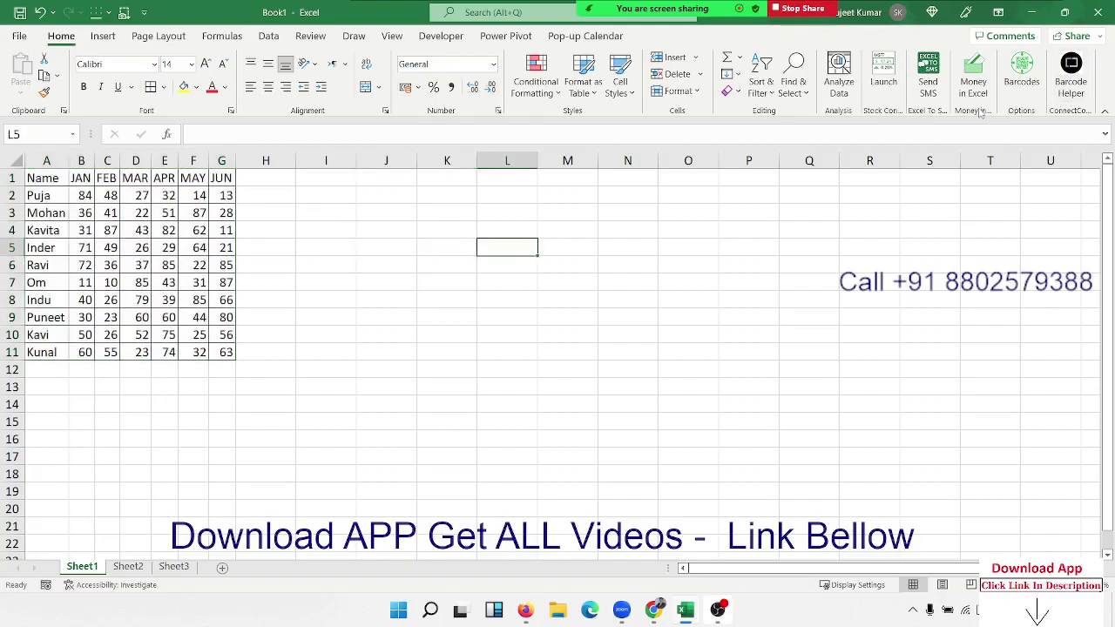
Step: Open the Office Add-ins store from the Insert ribbon, then close it again
left_click(105, 36)
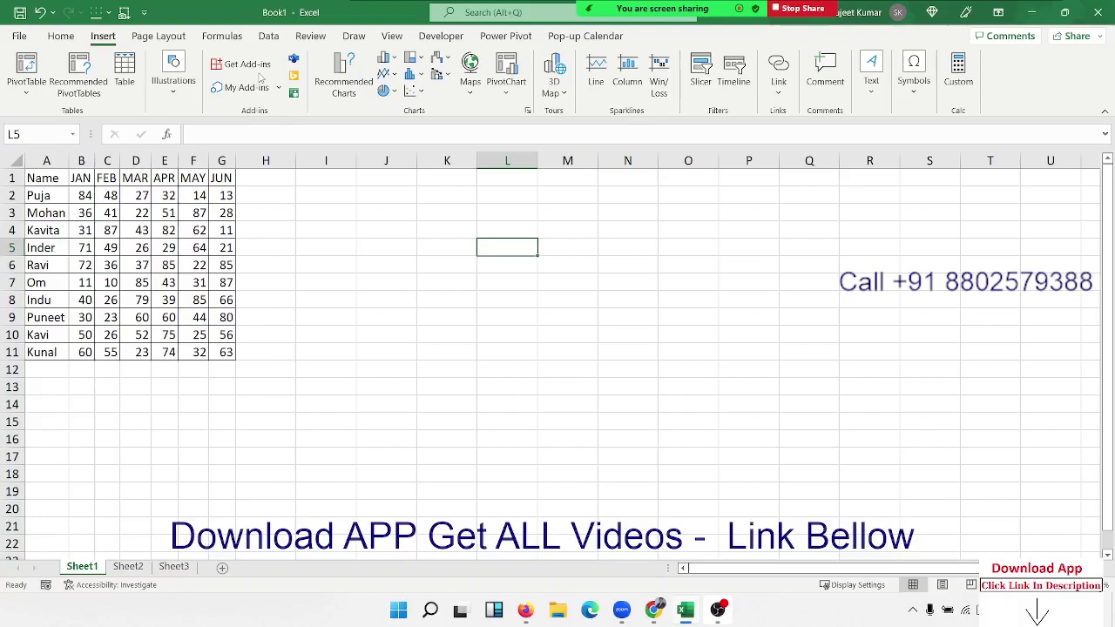
left_click(253, 66)
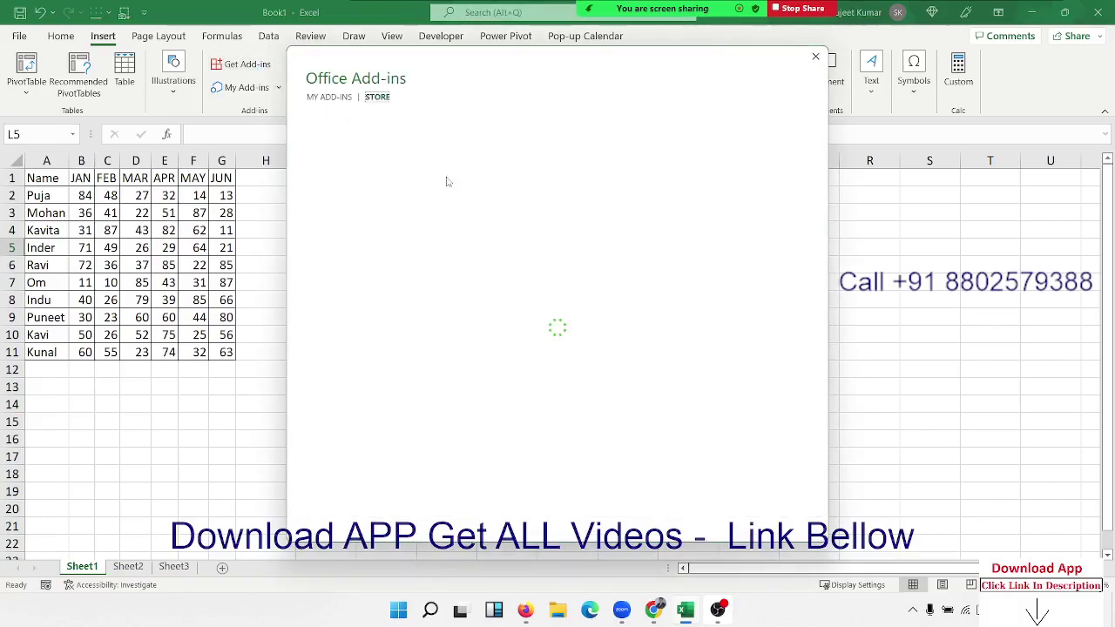
left_click(815, 56)
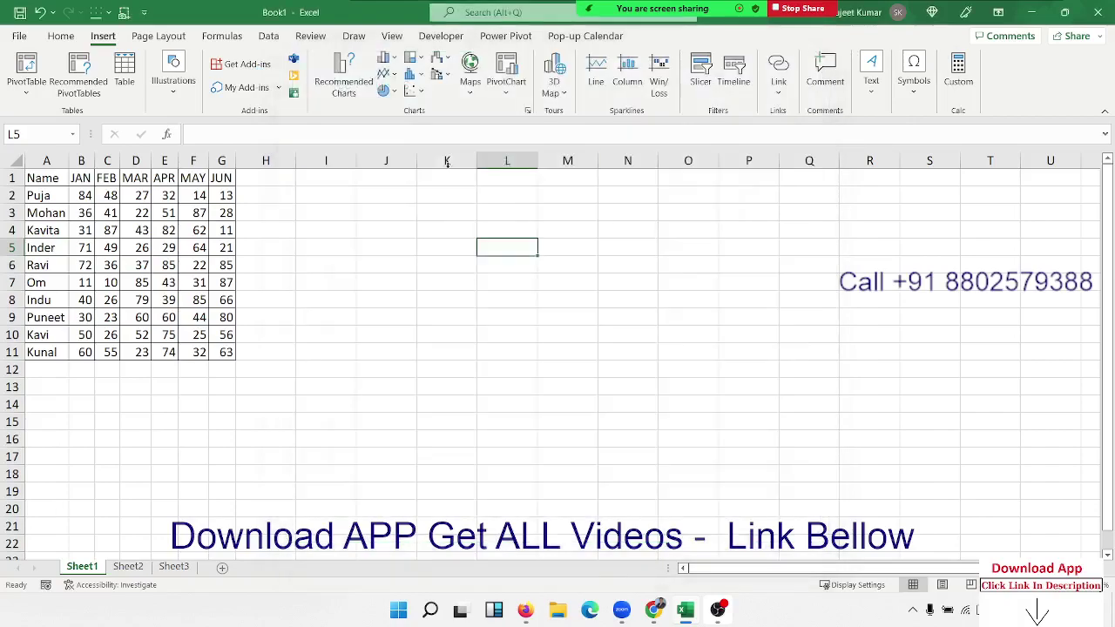
left_click(171, 212)
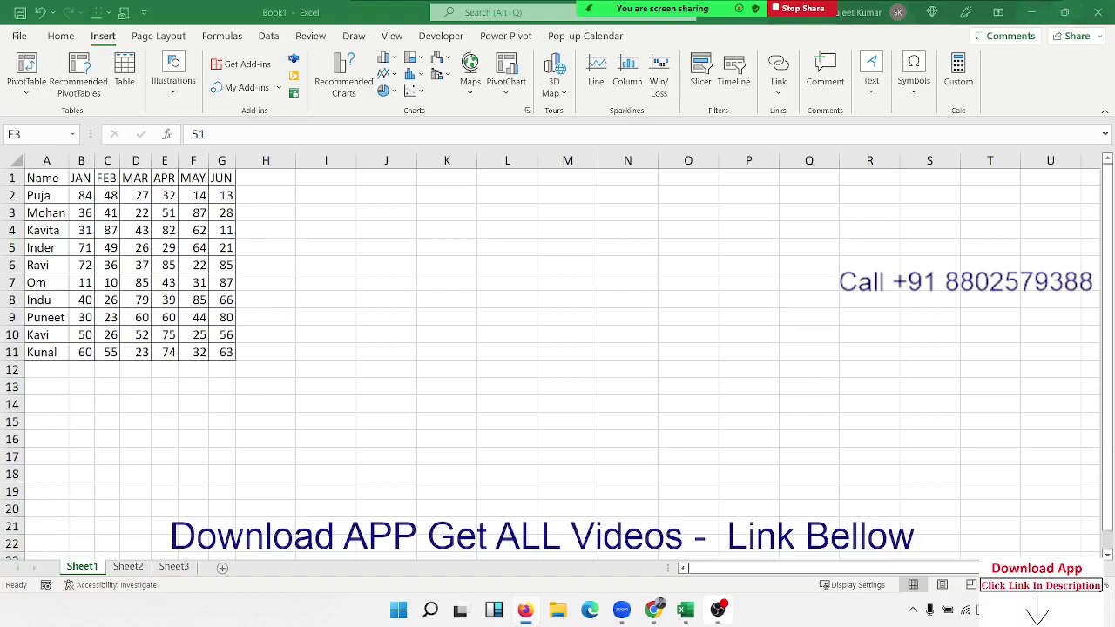
Step: After a few trial selections, select A2:B11 covering the ten names and their JAN marks
left_click(170, 229)
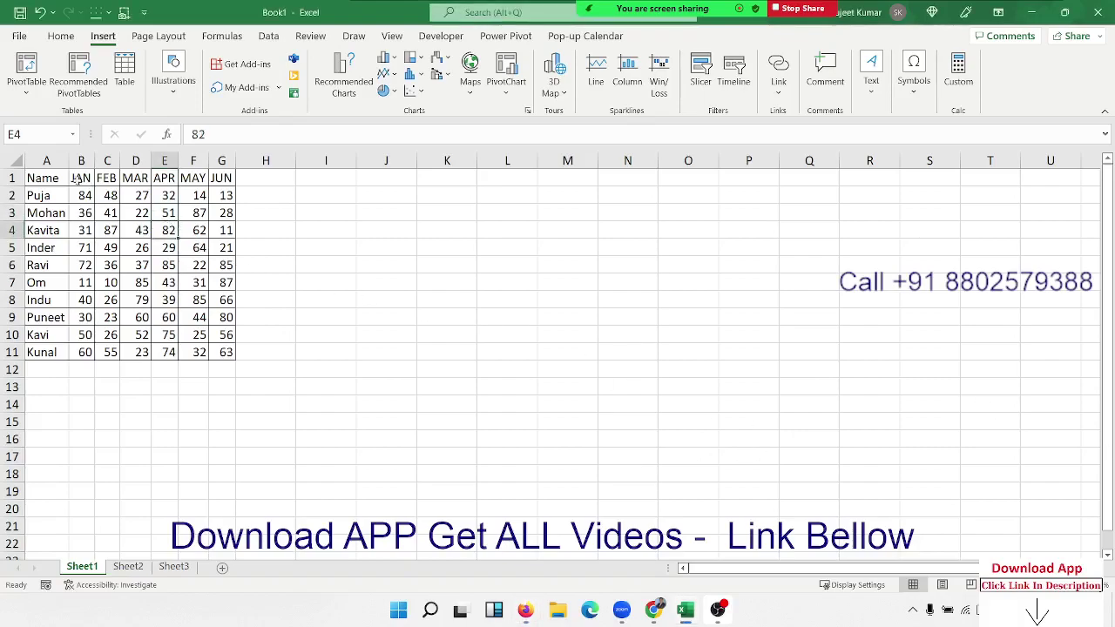
left_click_drag(48, 177, 199, 195)
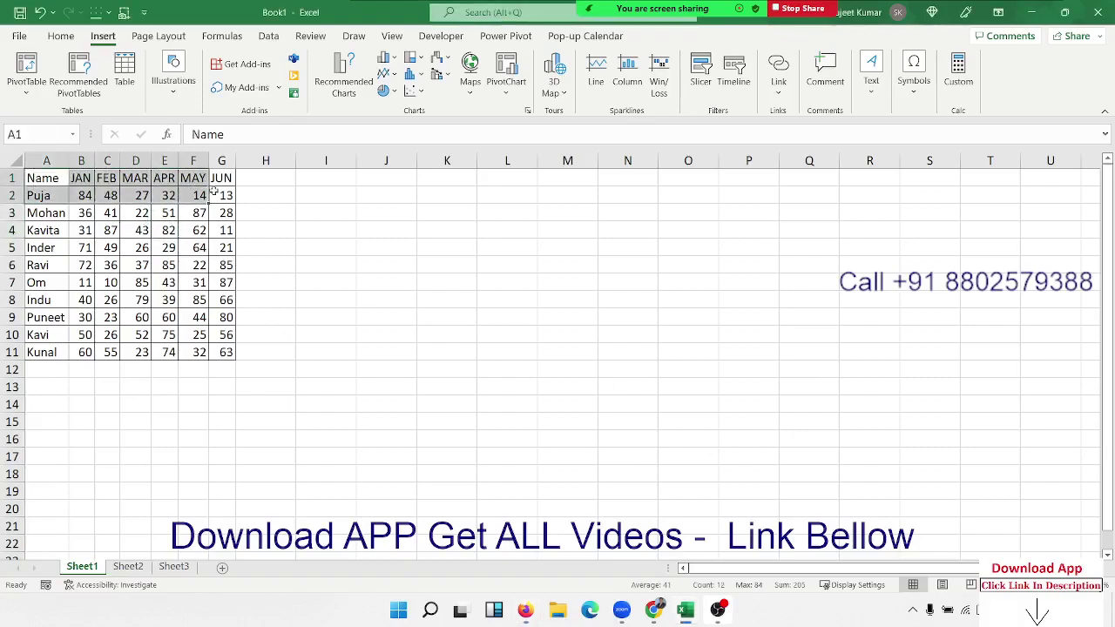
left_click(338, 403)
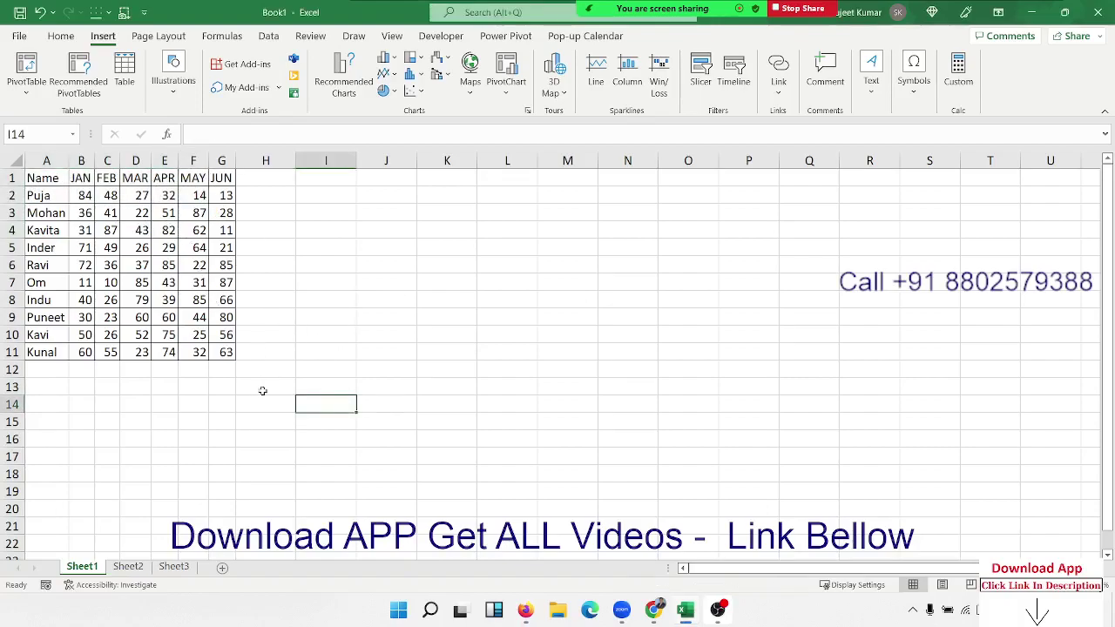
left_click_drag(54, 195, 57, 338)
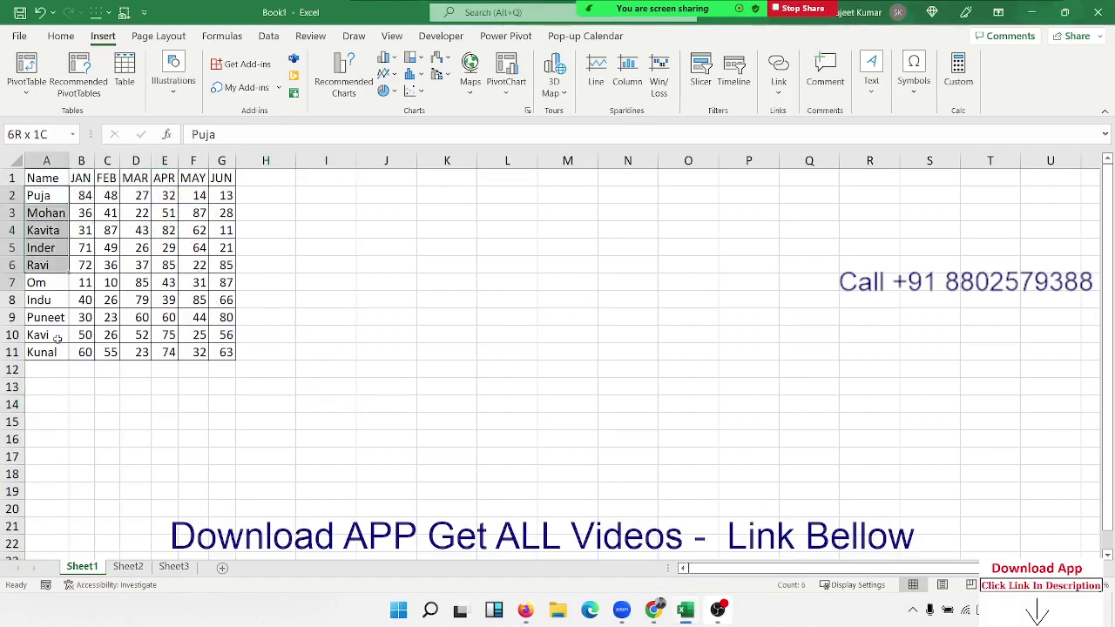
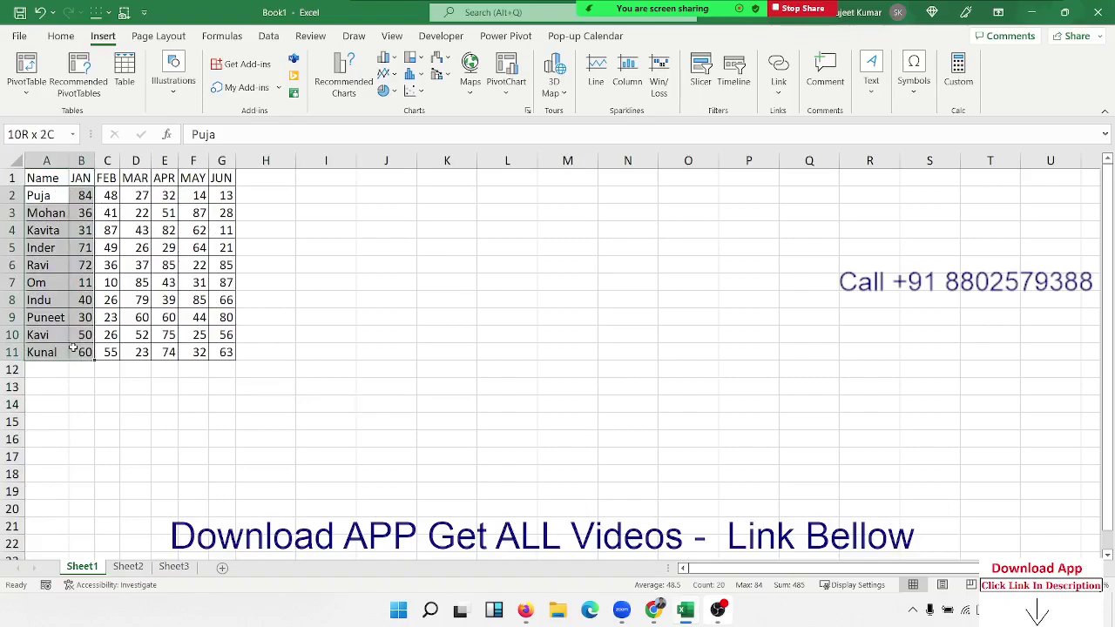
Step: Copy the names from the Name header through Kunal (A1:A11) into column I starting at I13
left_click_drag(73, 348, 88, 352)
left_click_drag(51, 179, 44, 352)
key("ctrl+c")
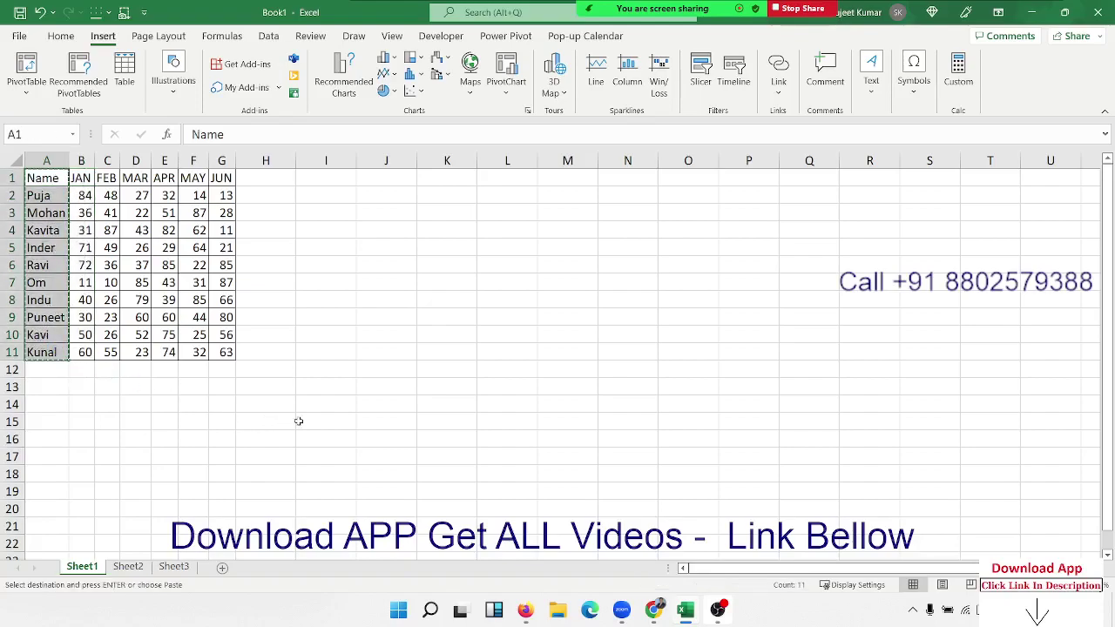
left_click(326, 382)
key("ctrl+v")
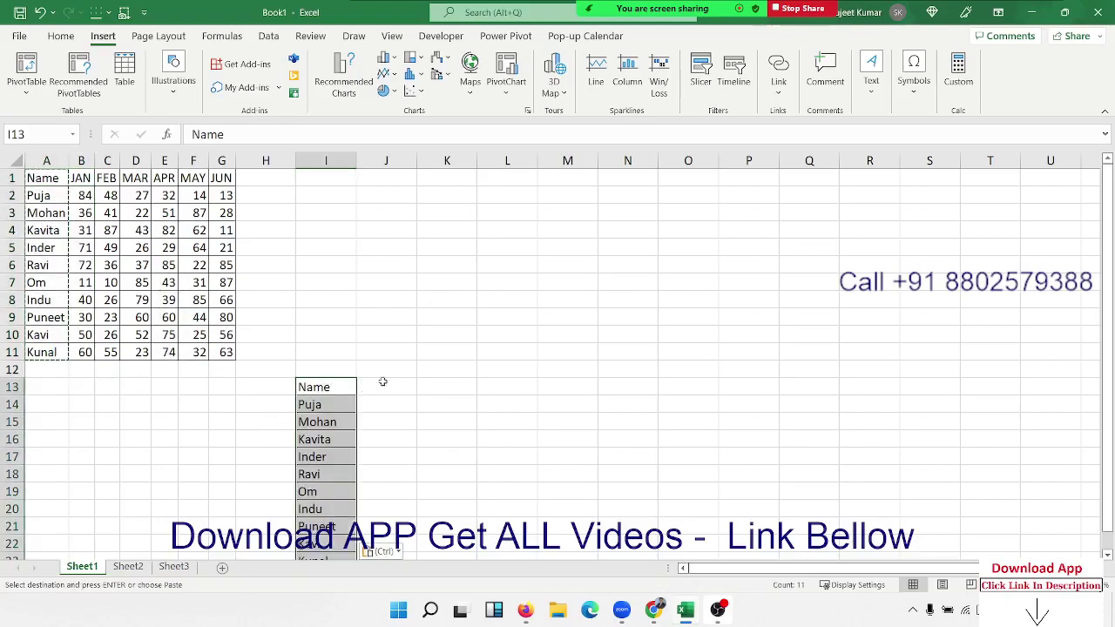
scroll(396, 380, "down", 3)
scroll(401, 380, "up", 3)
Step: Put month number 1 in I12 and enter =OFFSET(A1,0,I12) in J13
left_click(339, 371)
type("1")
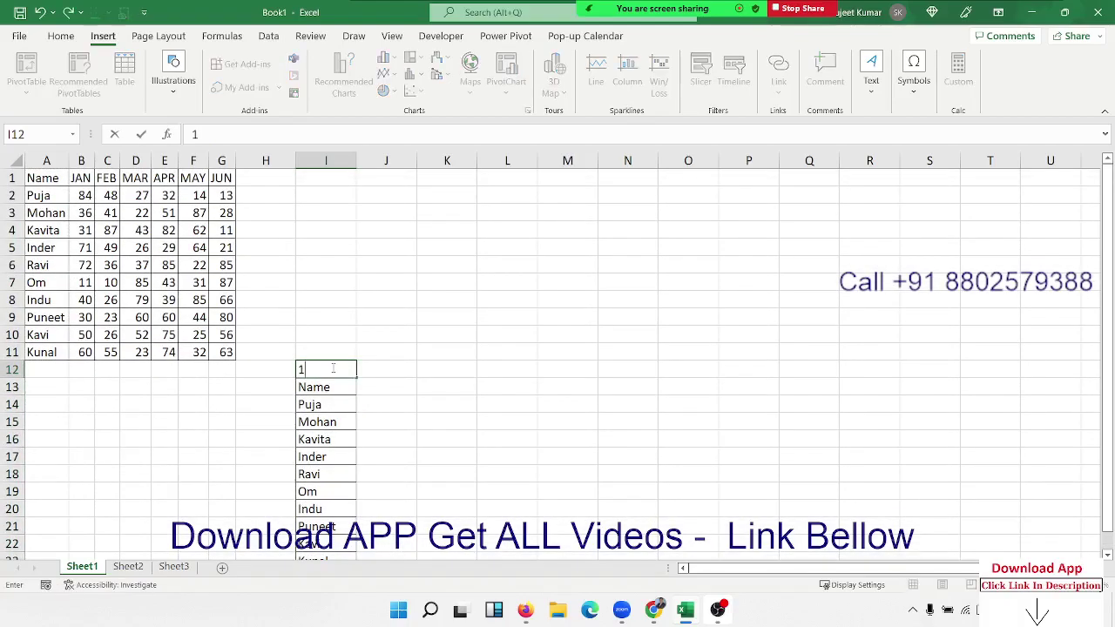
key("Tab")
key("Down")
type("=")
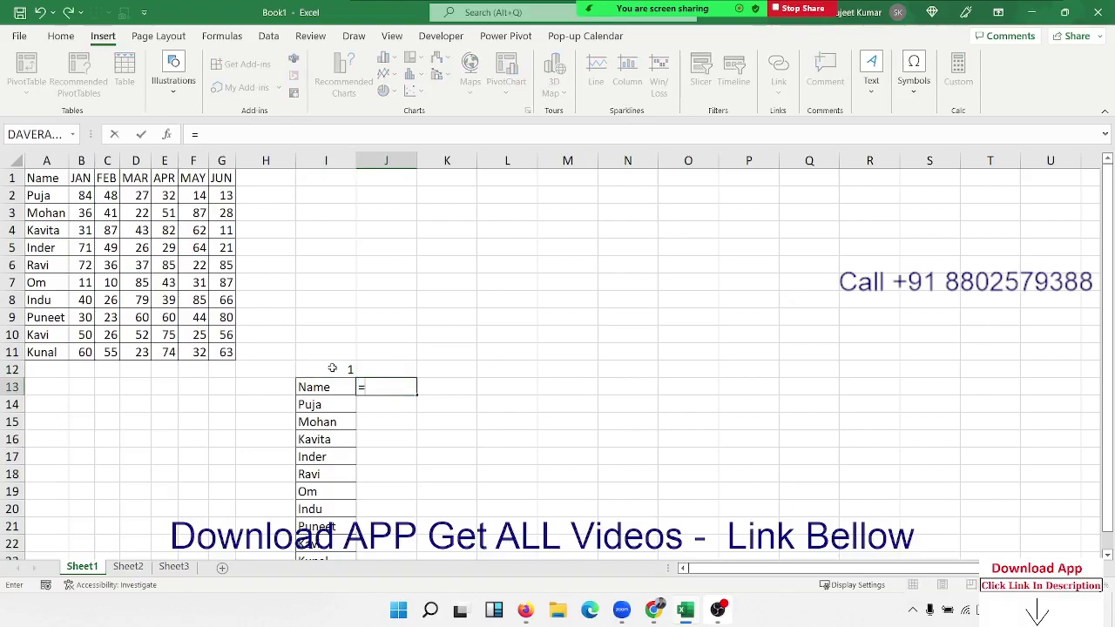
type("offset(")
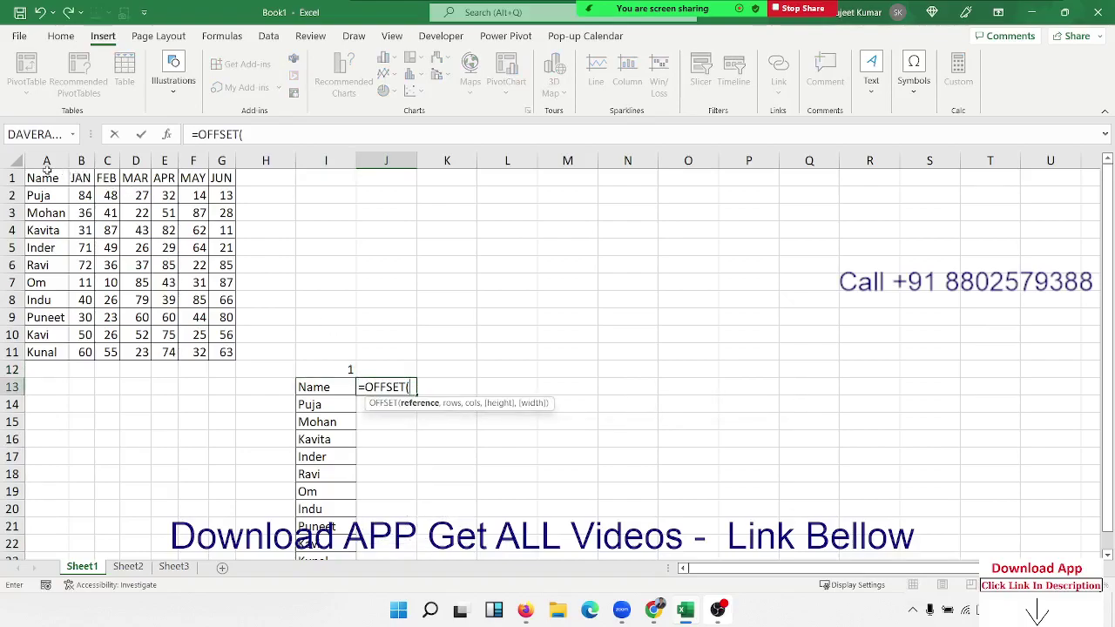
left_click(47, 178)
type(",")
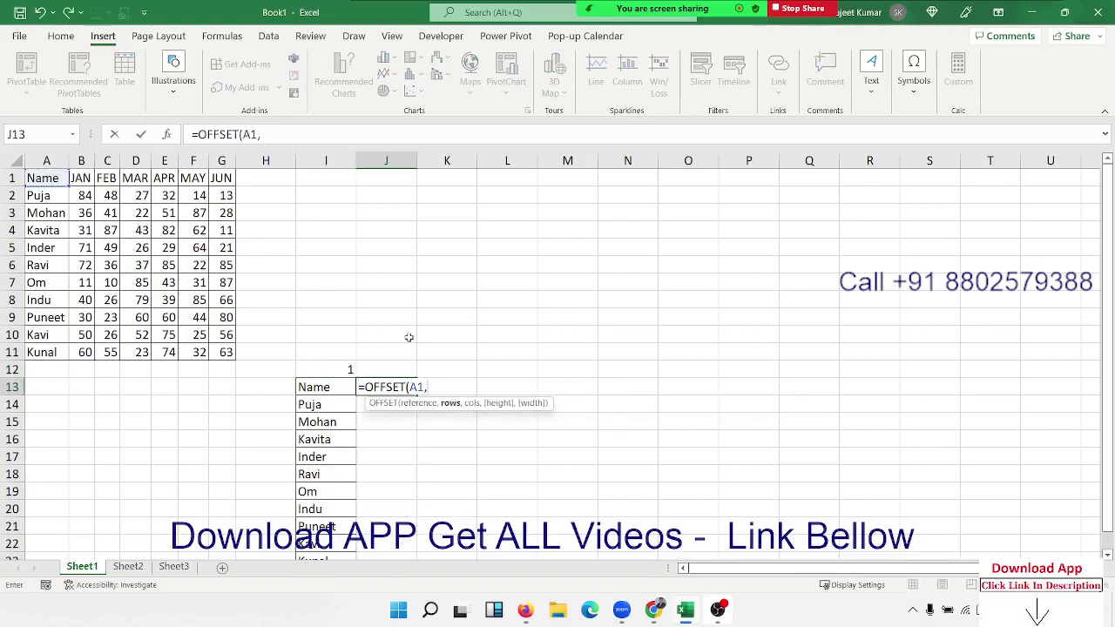
left_click(351, 369)
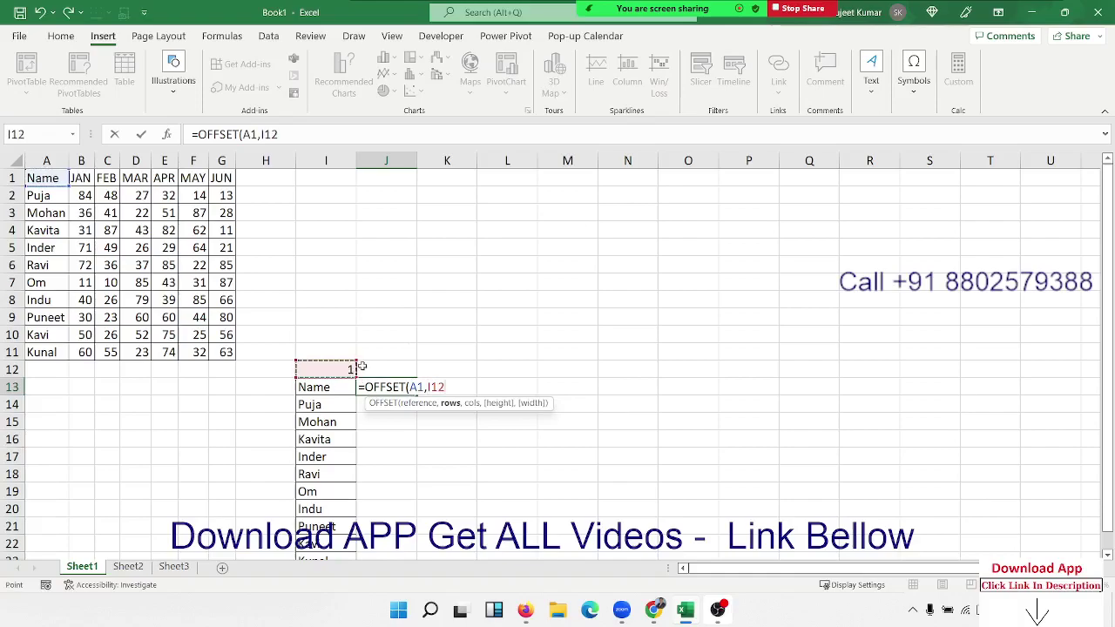
key("BackSpace")
key("BackSpace")
key("BackSpace")
type("0,")
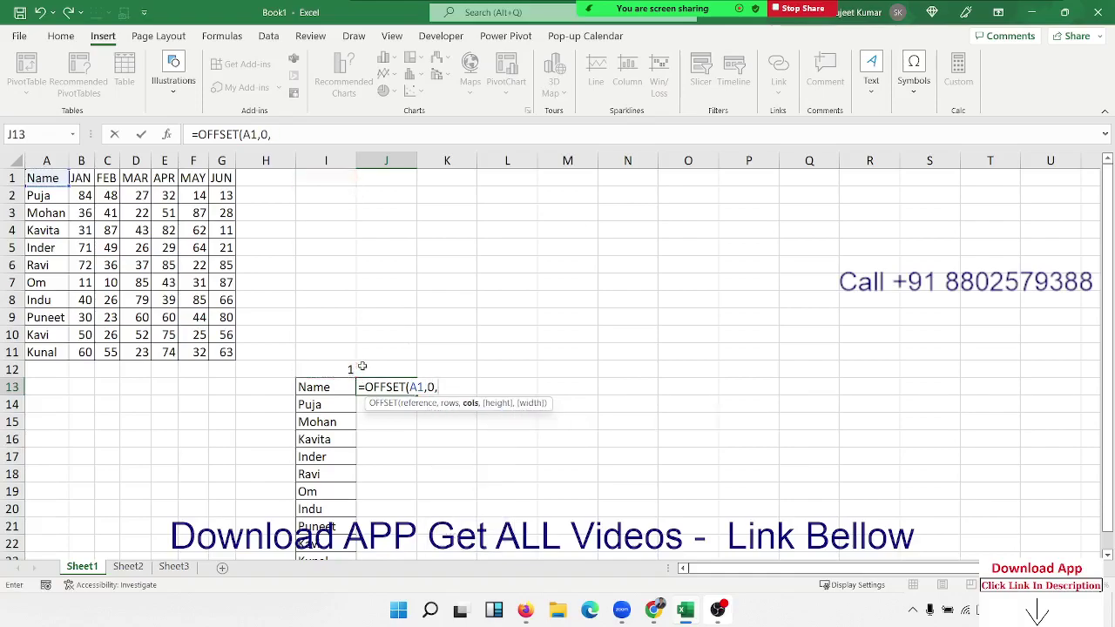
left_click(351, 366)
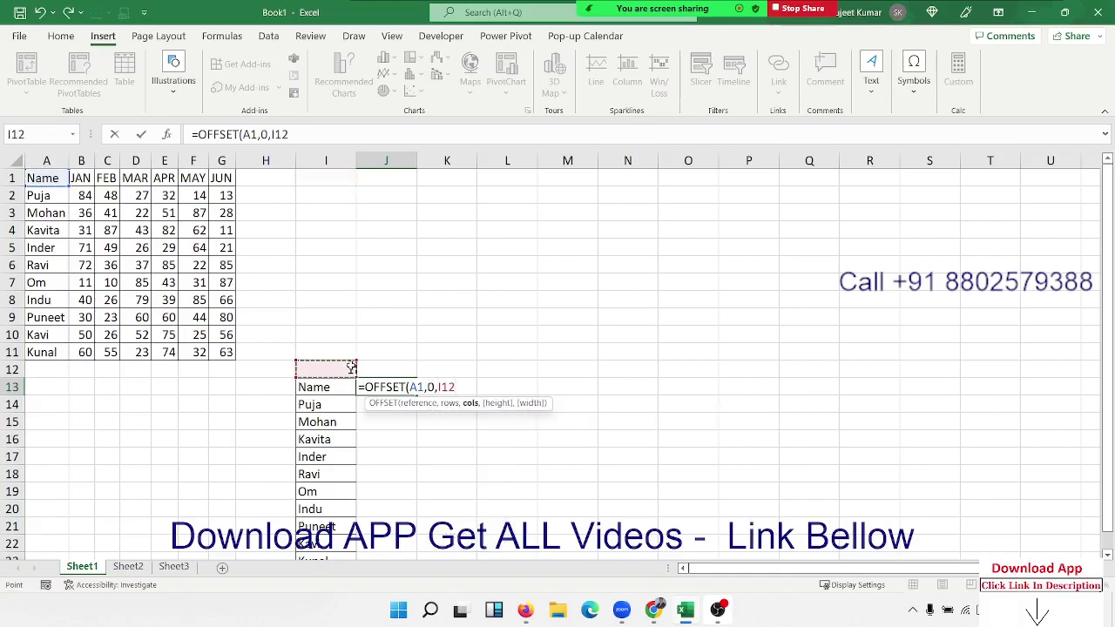
key("Return")
Step: Test the formula by changing I12 to 2, then 3, so J13 shows MAR
key("Up")
left_click(349, 369)
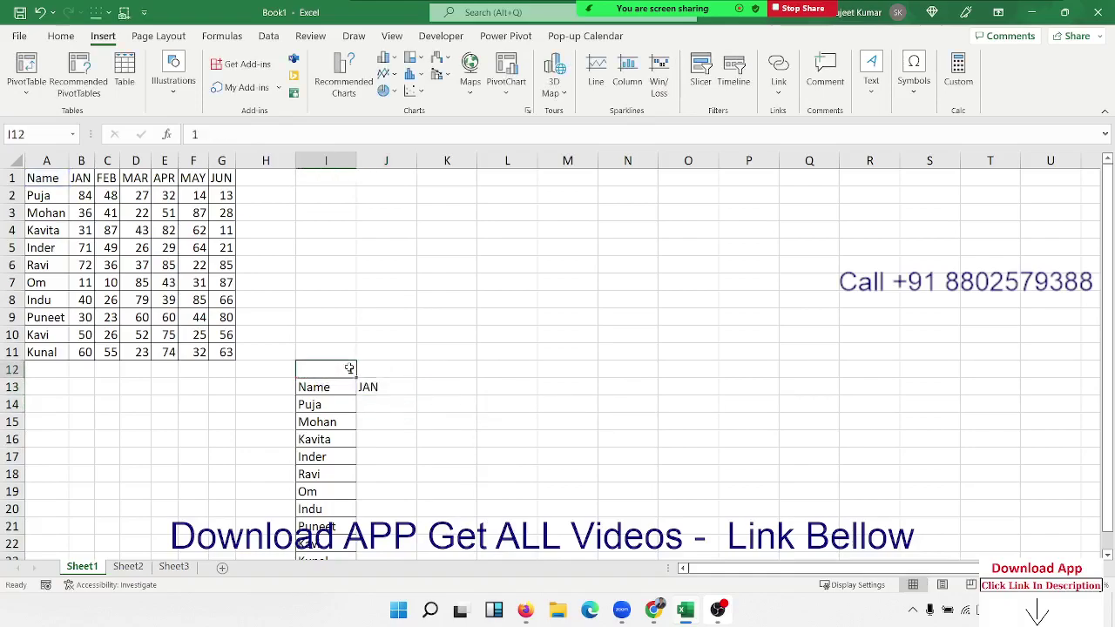
type("2")
key("Return")
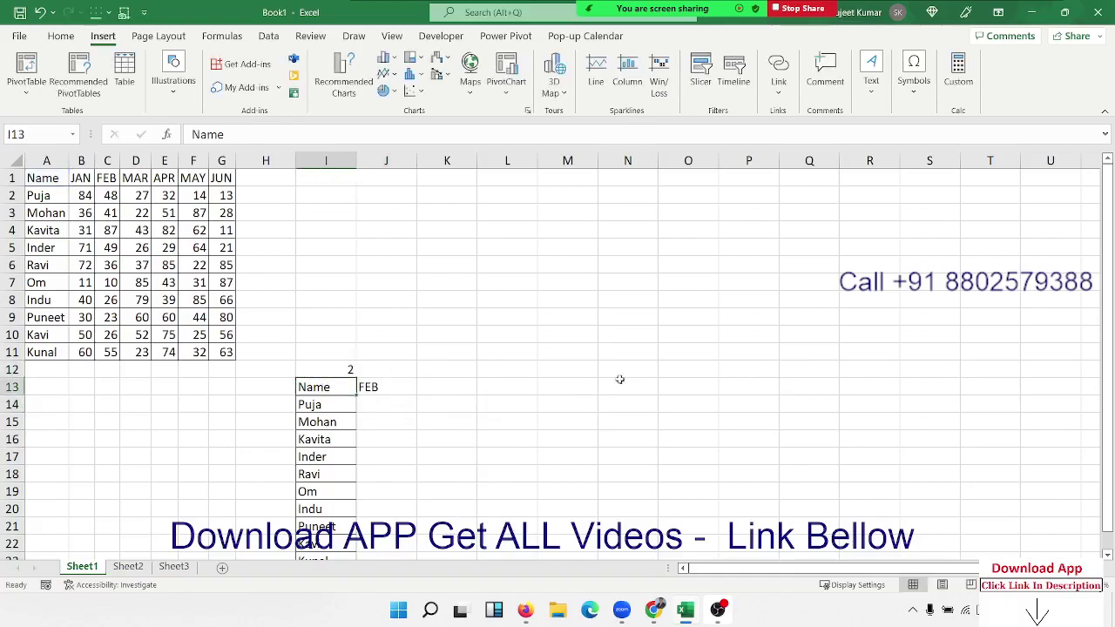
key("Up")
type("3")
key("Return")
key("Right")
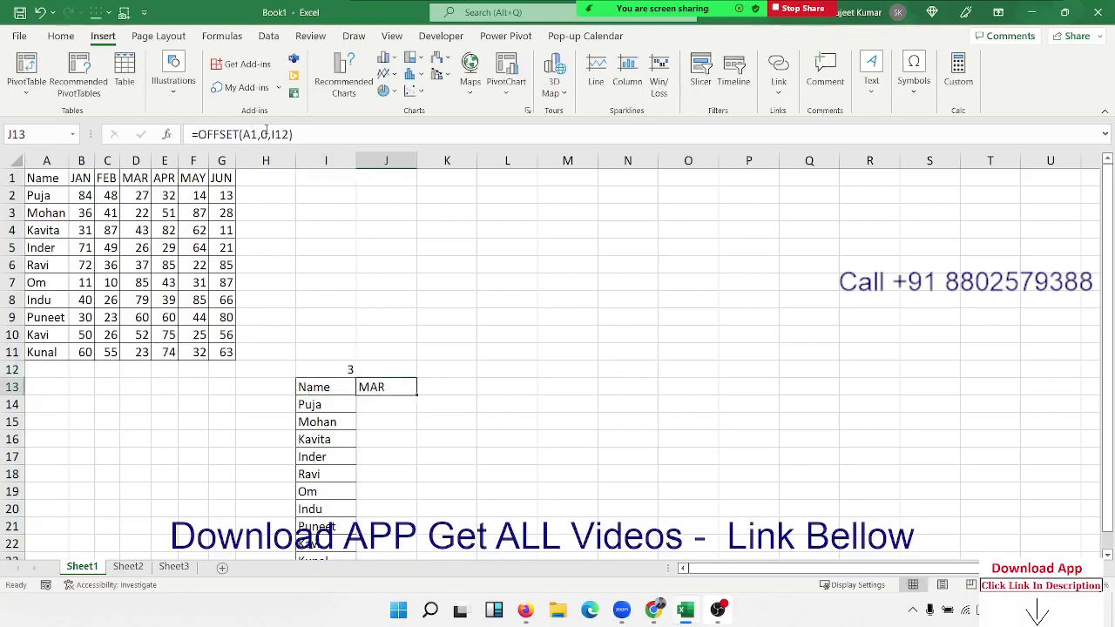
Step: Make the I12 reference in J13's OFFSET formula absolute as $I$12
left_click(277, 135)
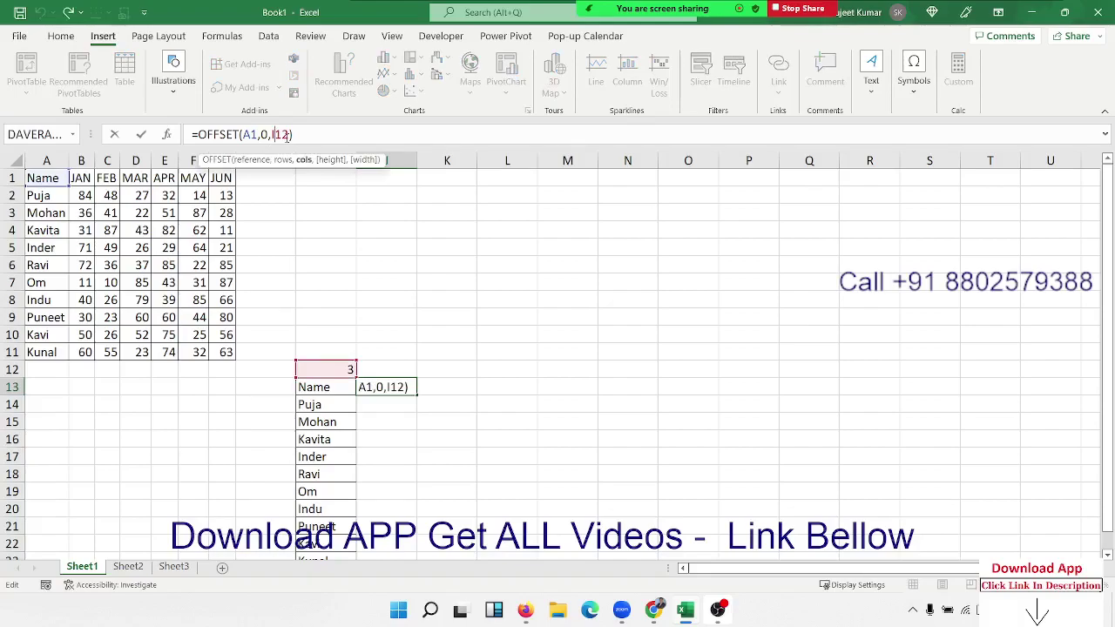
double_click(287, 136)
key("F4")
key("Return")
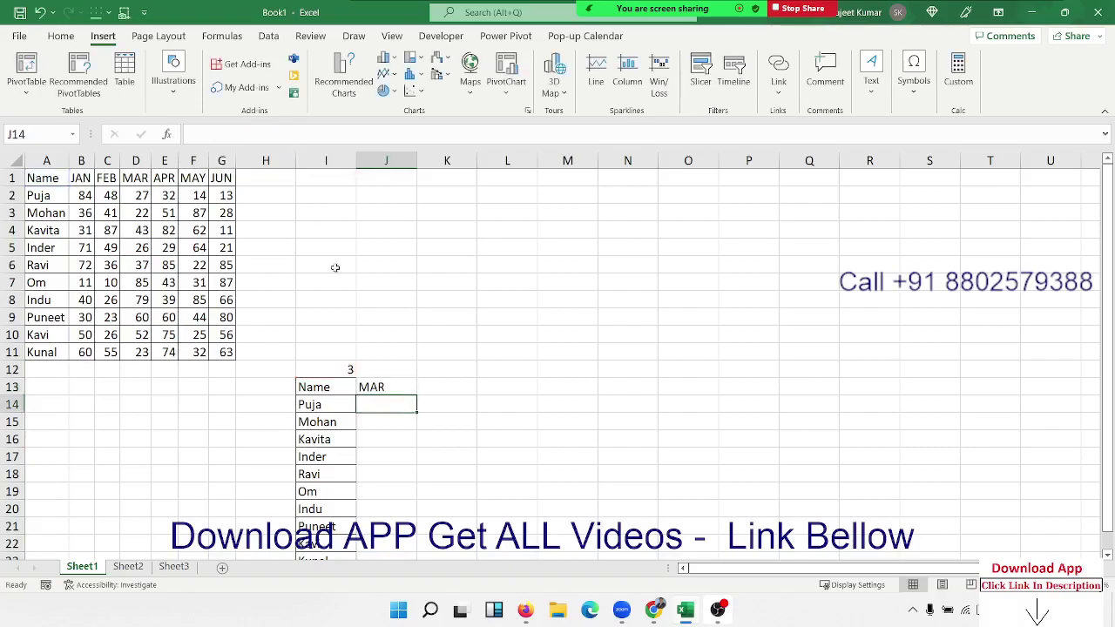
left_click(390, 389)
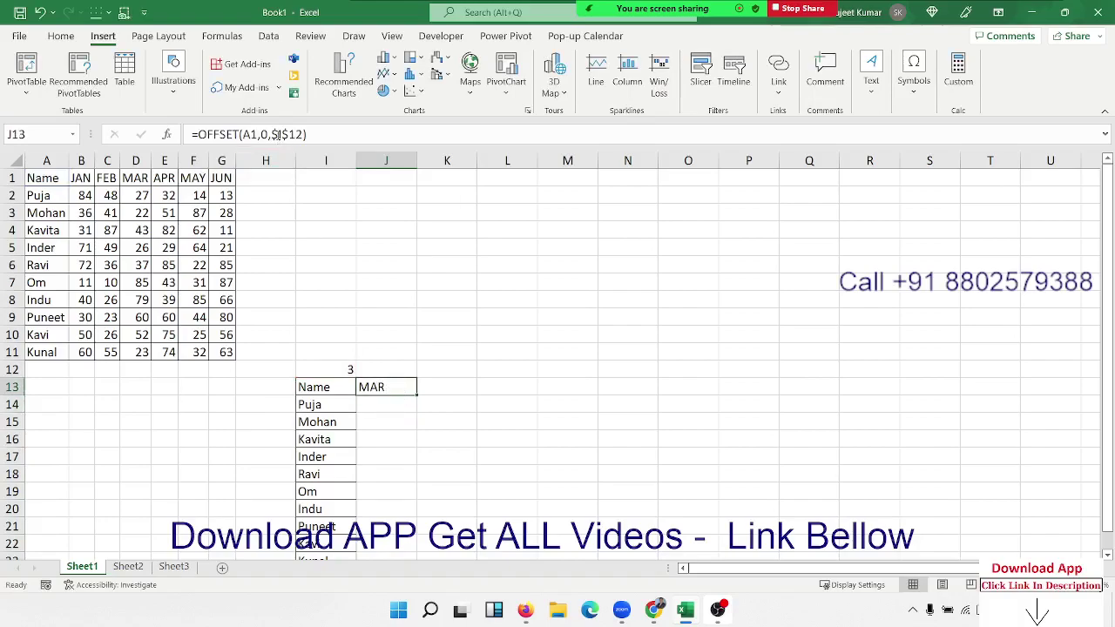
double_click(275, 134)
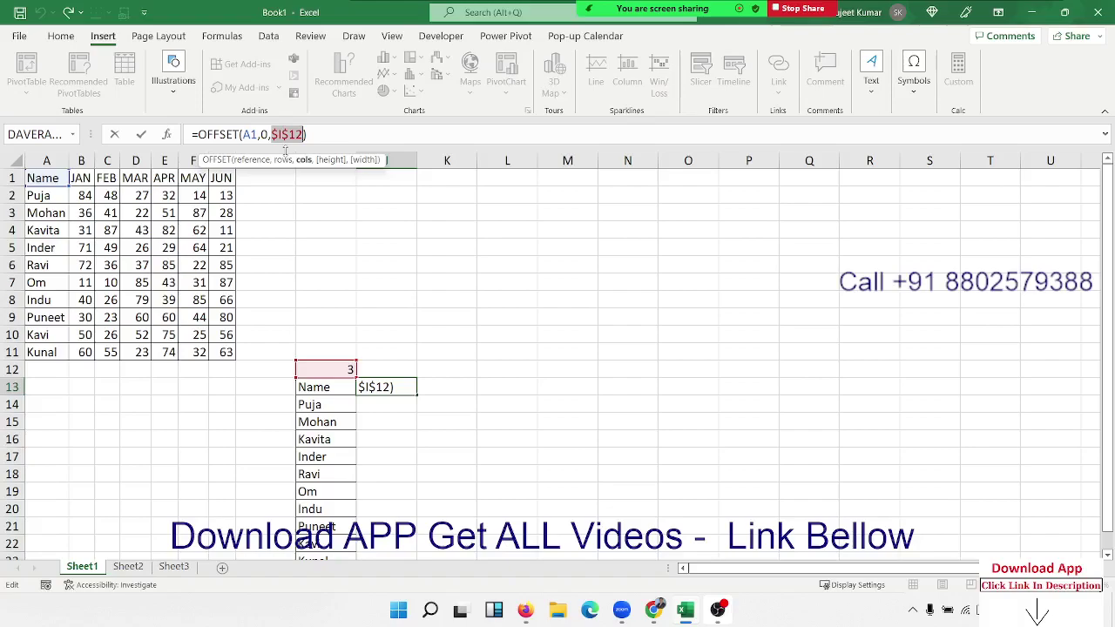
key("Escape")
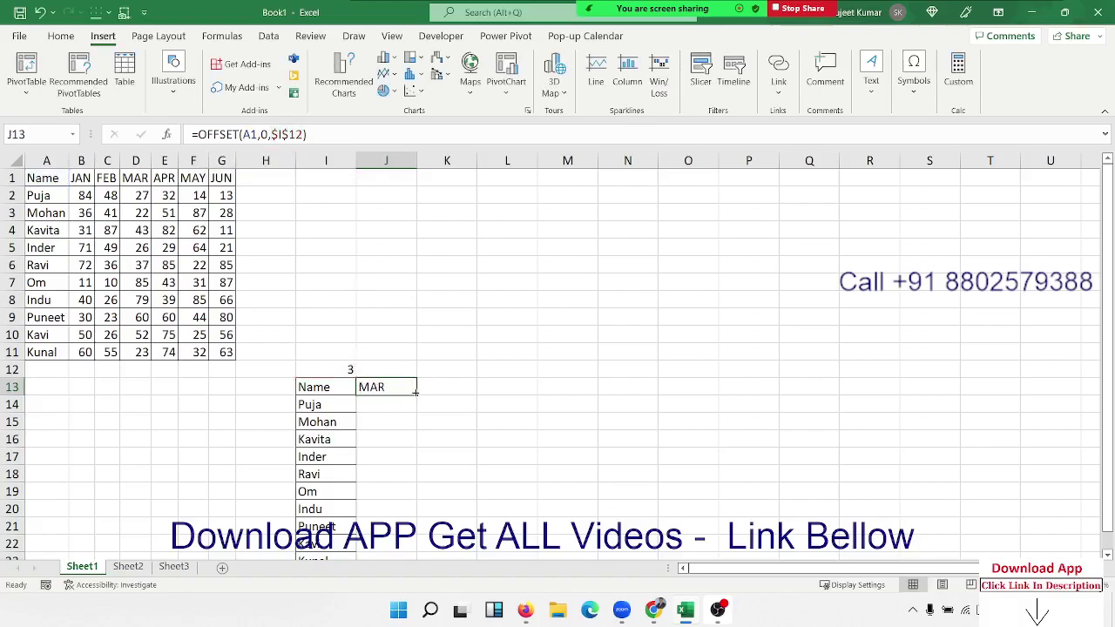
Step: Fill the J13 formula down column J for every name, showing MAR scores 27 to 79
double_click(416, 393)
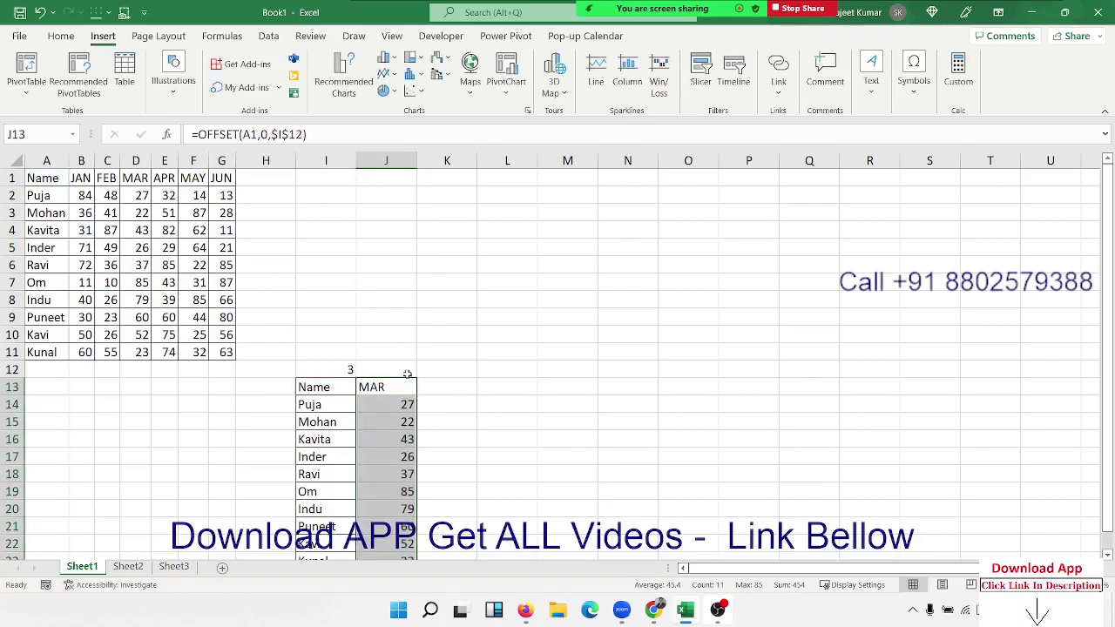
scroll(407, 373, "down", 3)
scroll(407, 373, "up", 3)
Step: Reconfirm the OFFSET formula in J13 without changing it
left_click(273, 134)
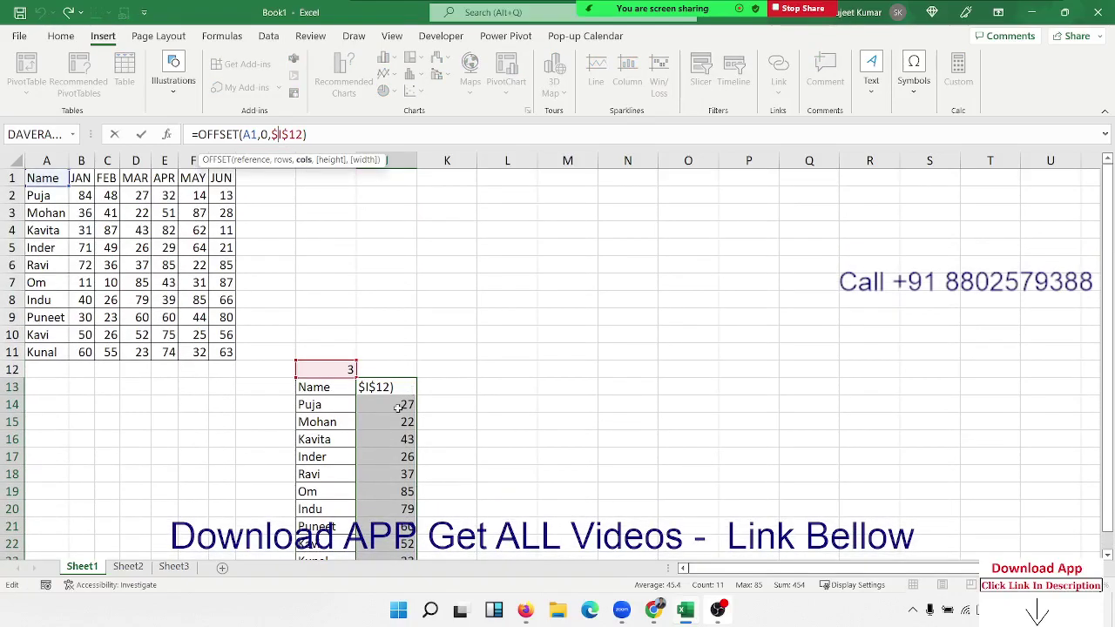
key("ctrl+Return")
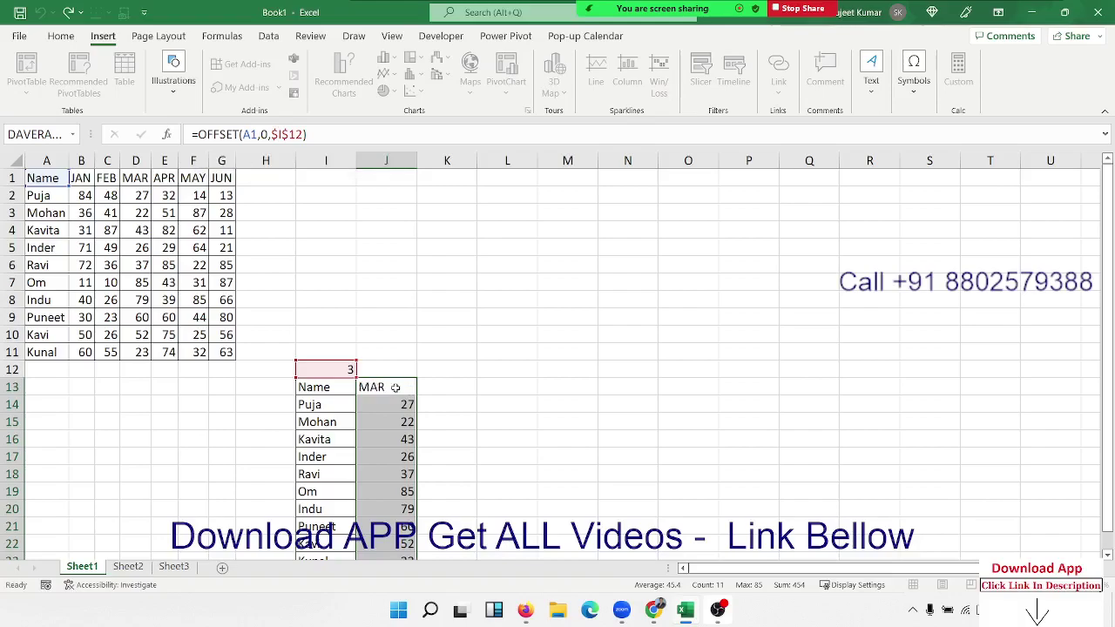
scroll(384, 386, "down", 3)
scroll(380, 385, "up", 3)
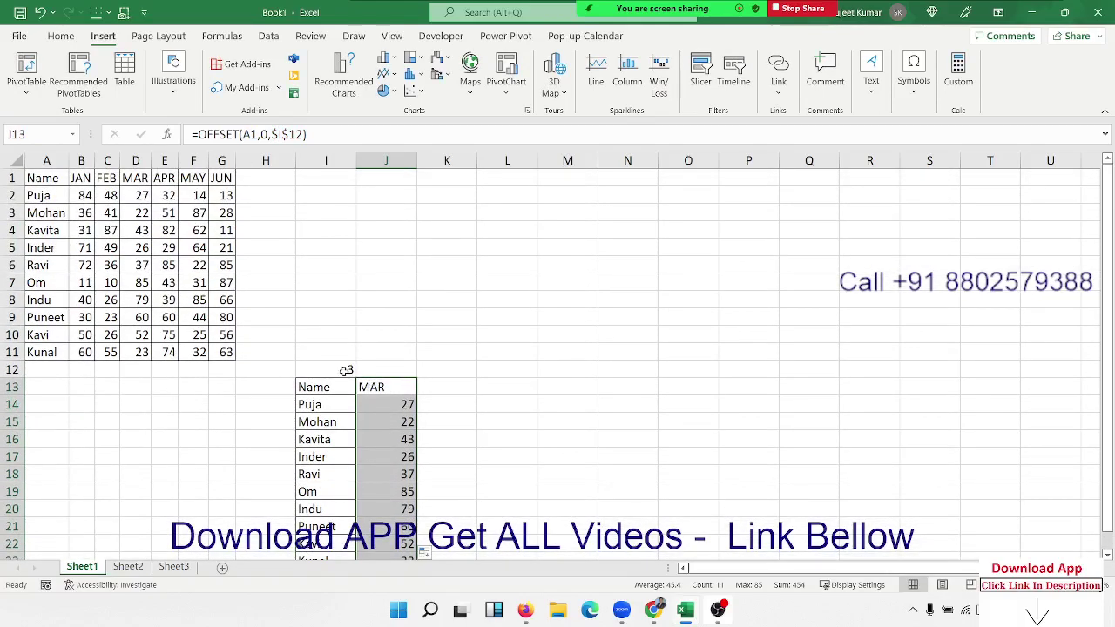
Step: Change the month number in I12 to 4, then back to 1 for JAN
left_click(345, 369)
key("Down")
left_click(346, 369)
type("4")
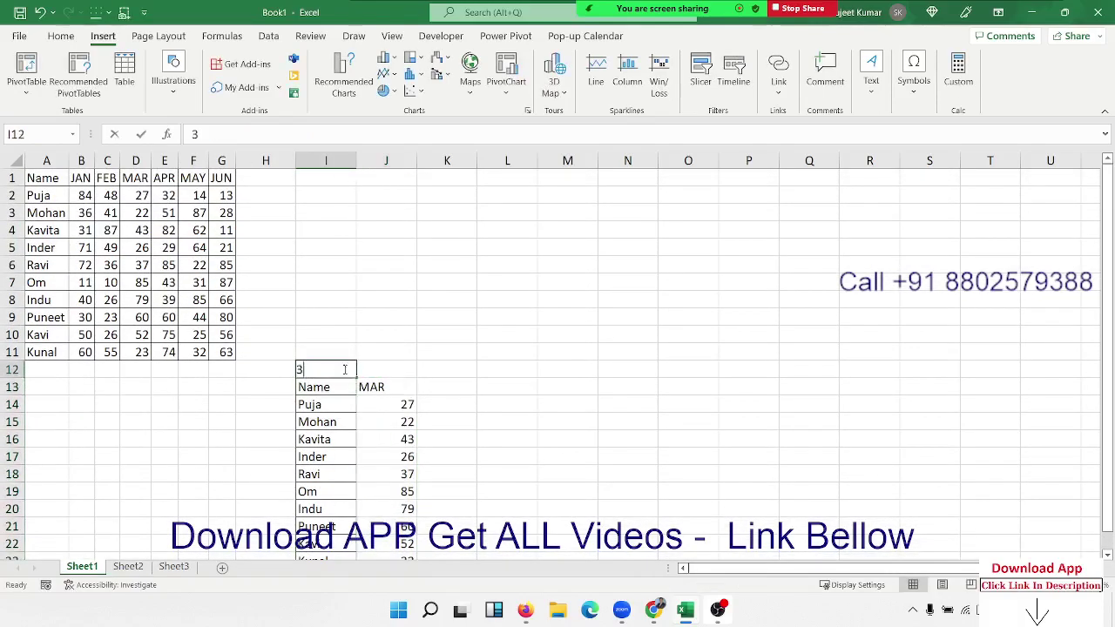
key("Return")
left_click(345, 370)
type("4")
key("BackSpace")
type("1")
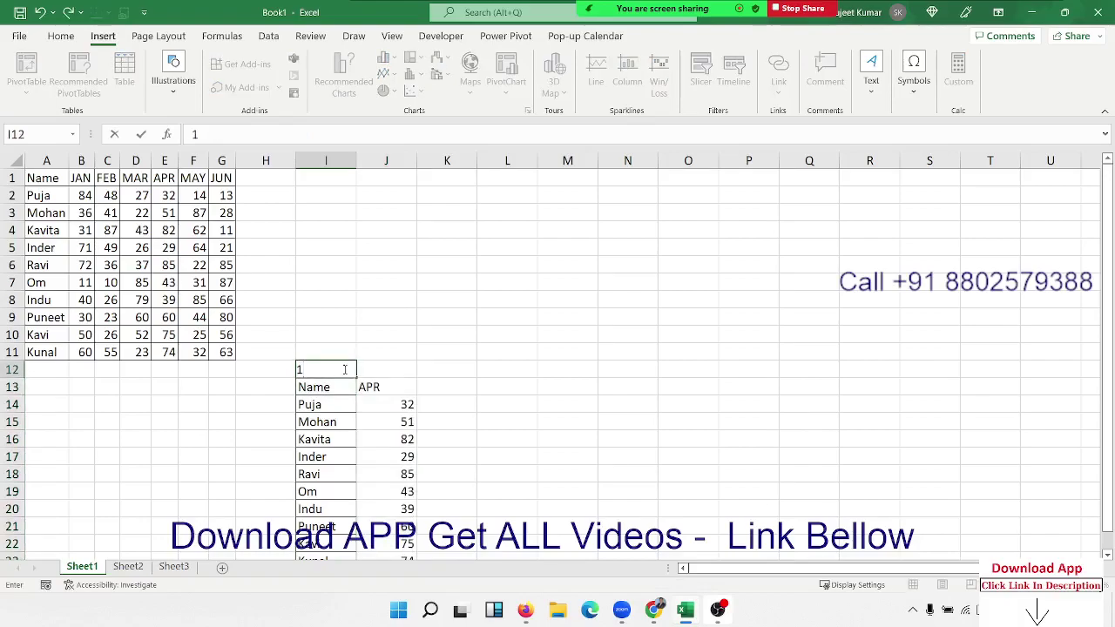
key("Return")
Step: Insert a clustered column chart of the Name/JAN table I13:J23
key("shift+Right")
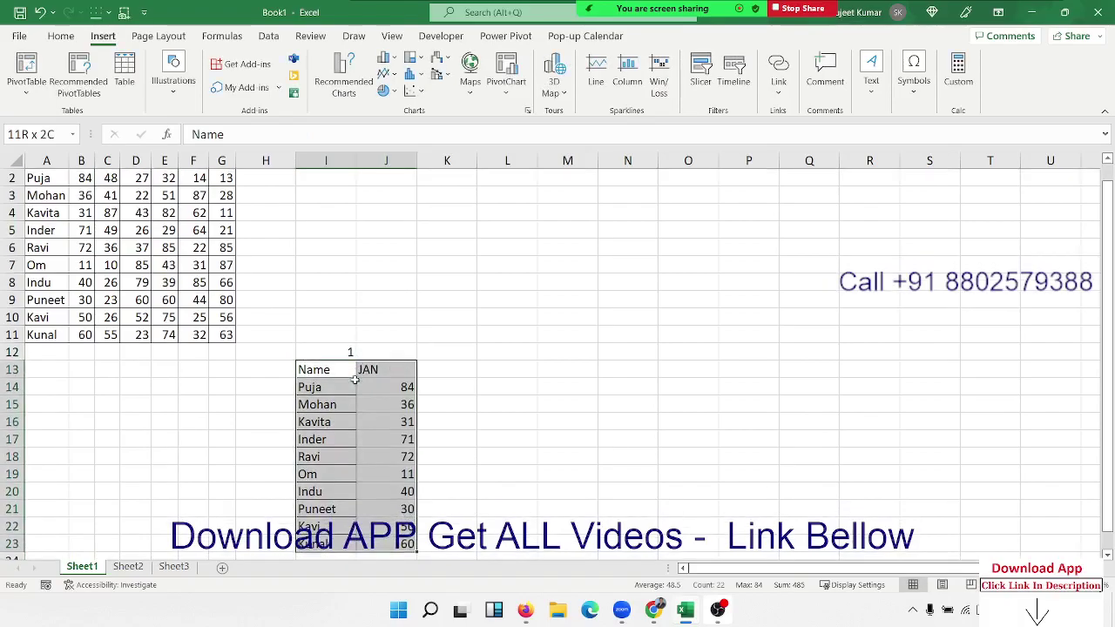
key("ctrl+shift+Down")
left_click(387, 61)
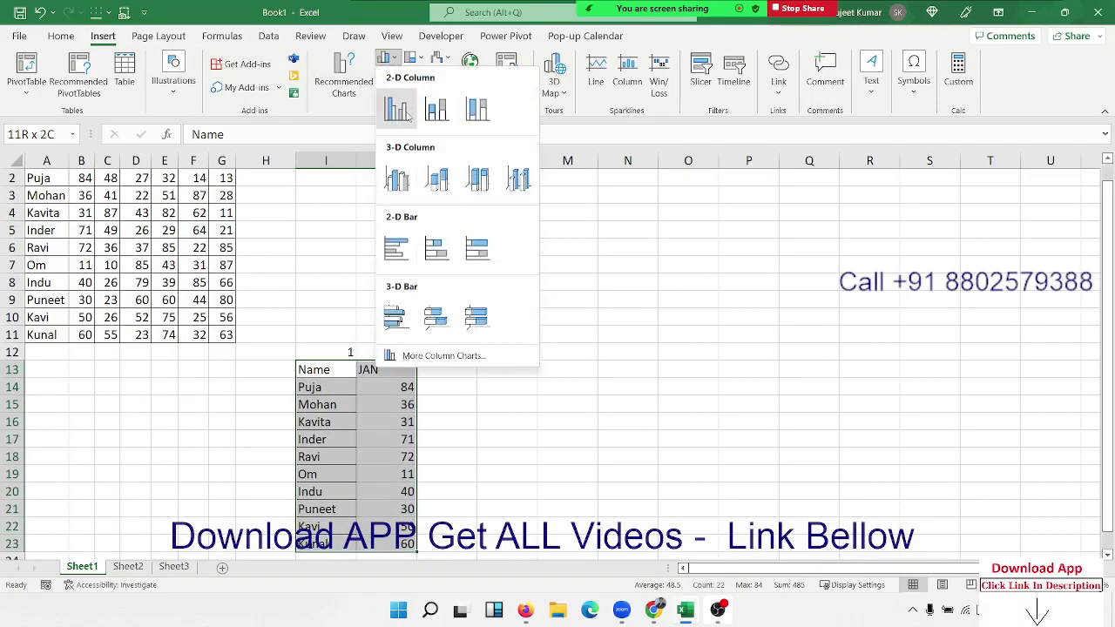
left_click(396, 109)
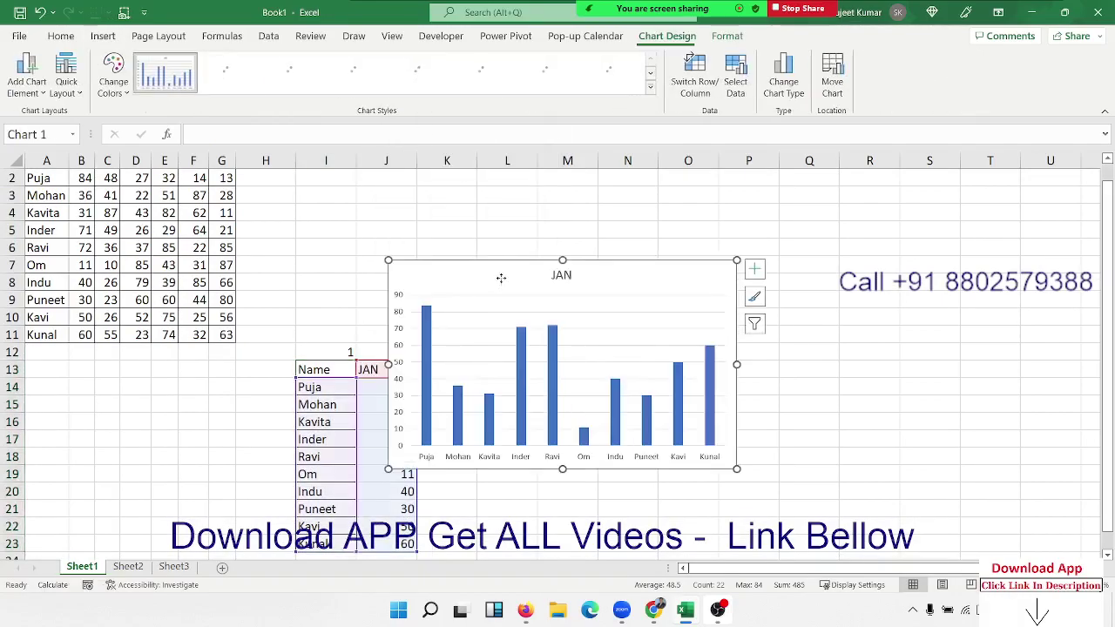
Step: Move the JAN chart to the right, beside the Name/JAN table
left_click_drag(516, 277, 602, 277)
left_click(57, 36)
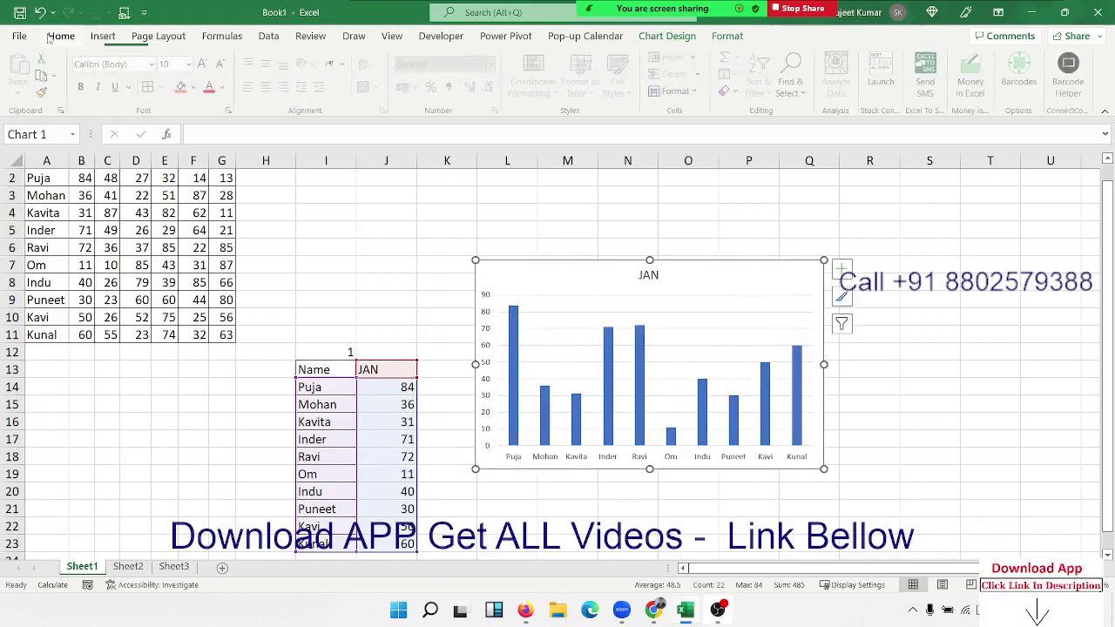
left_click(314, 296)
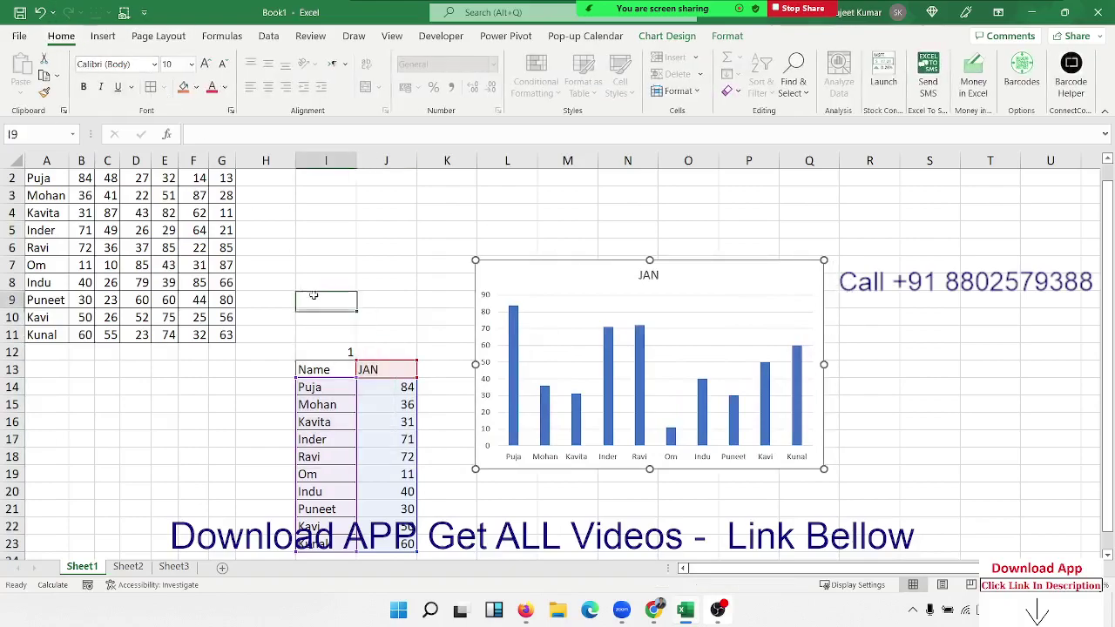
left_click_drag(328, 373, 396, 547)
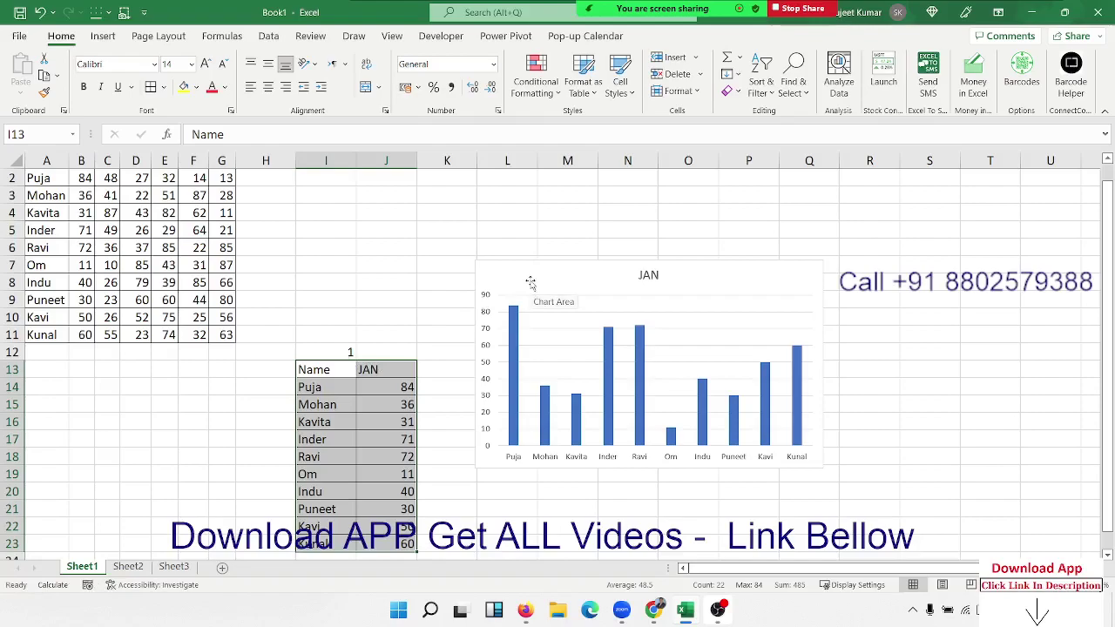
Step: Drag the chart's JAN title to the chart's top-right corner
left_click(530, 283)
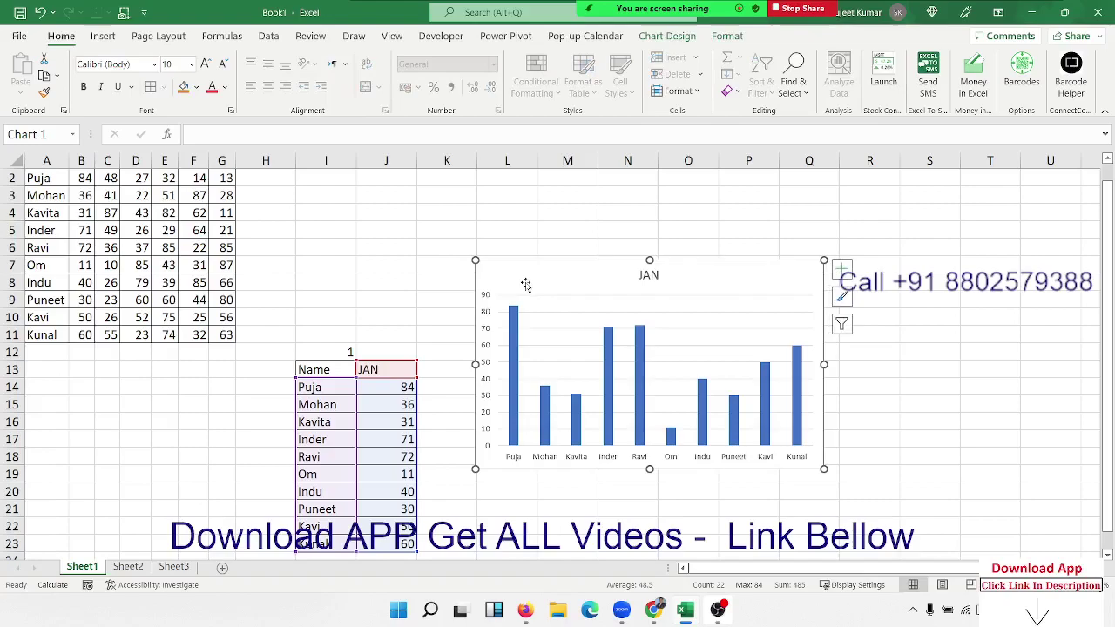
left_click(650, 276)
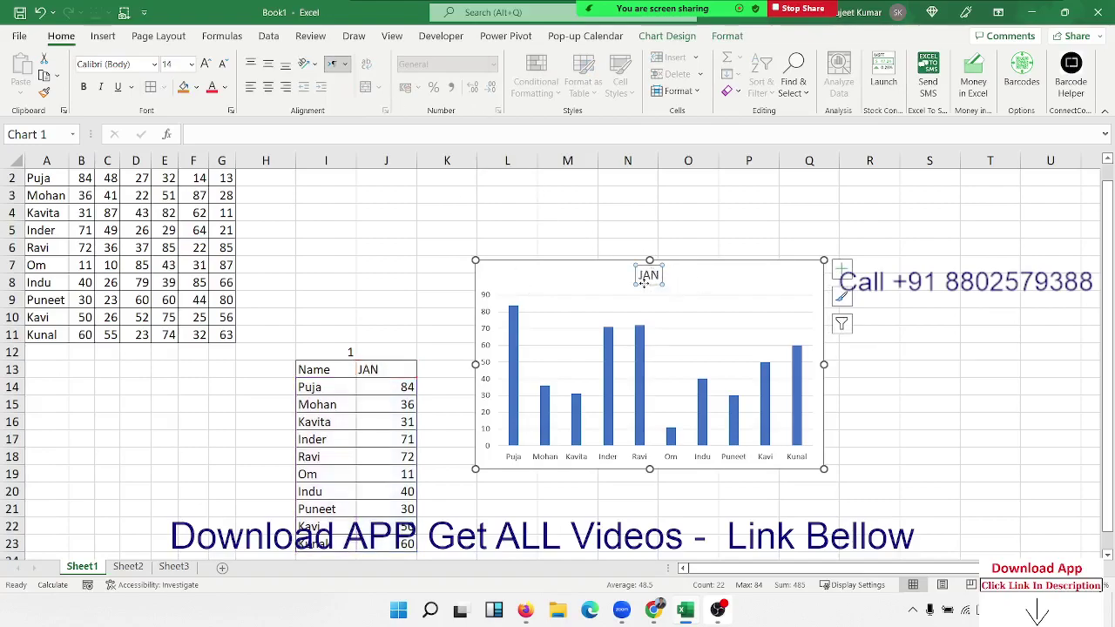
left_click_drag(644, 279, 790, 284)
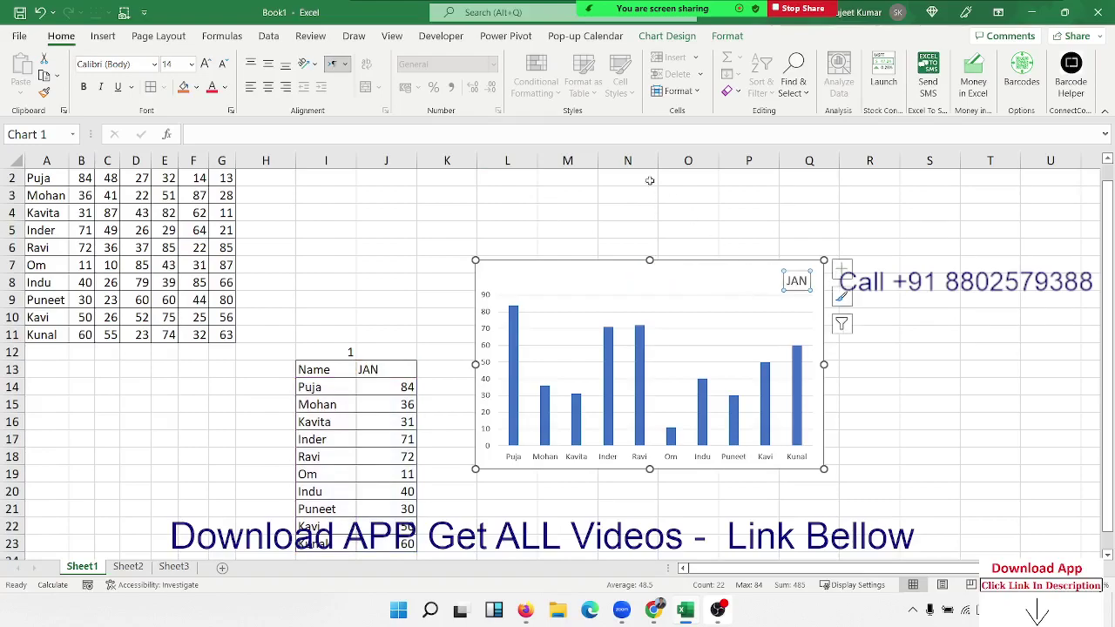
Step: Draw a Form Controls option button at the JAN chart's top-left corner
left_click(453, 39)
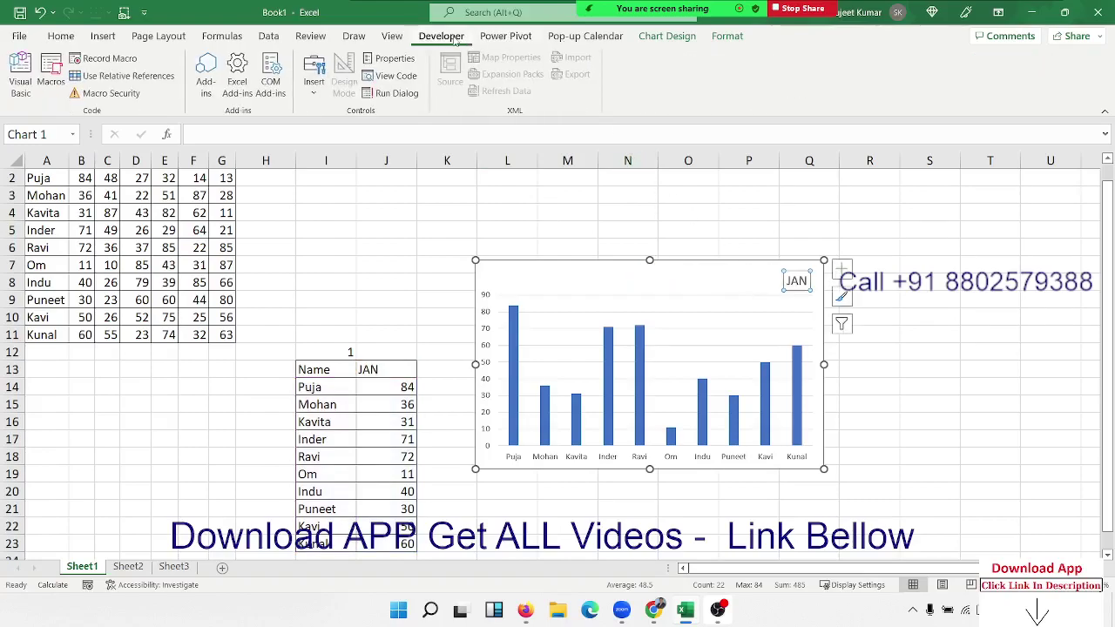
left_click(315, 87)
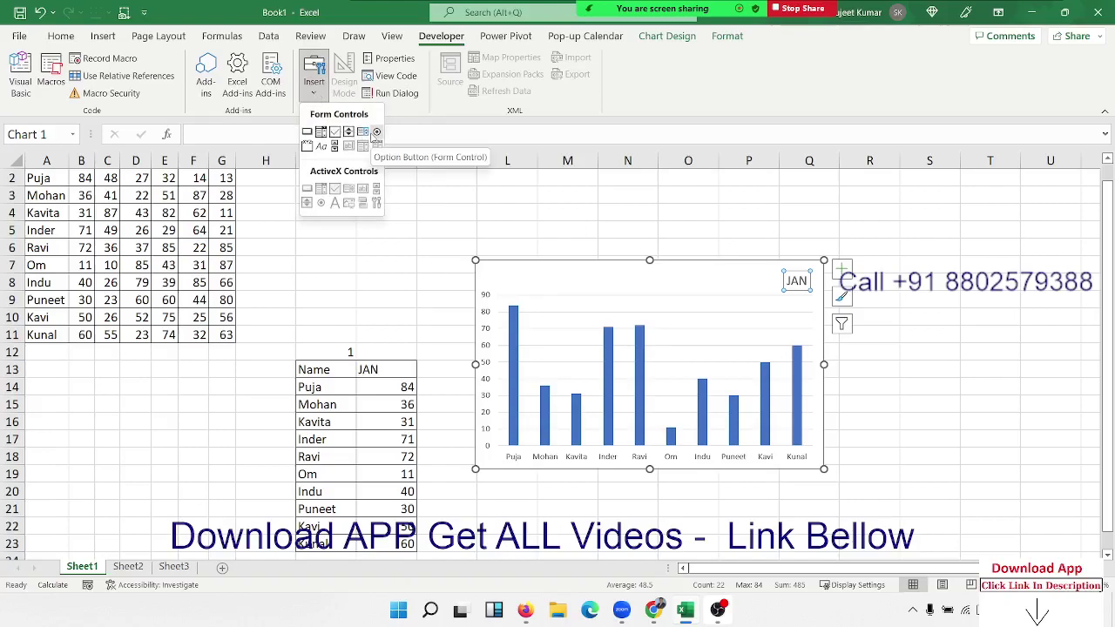
left_click(376, 131)
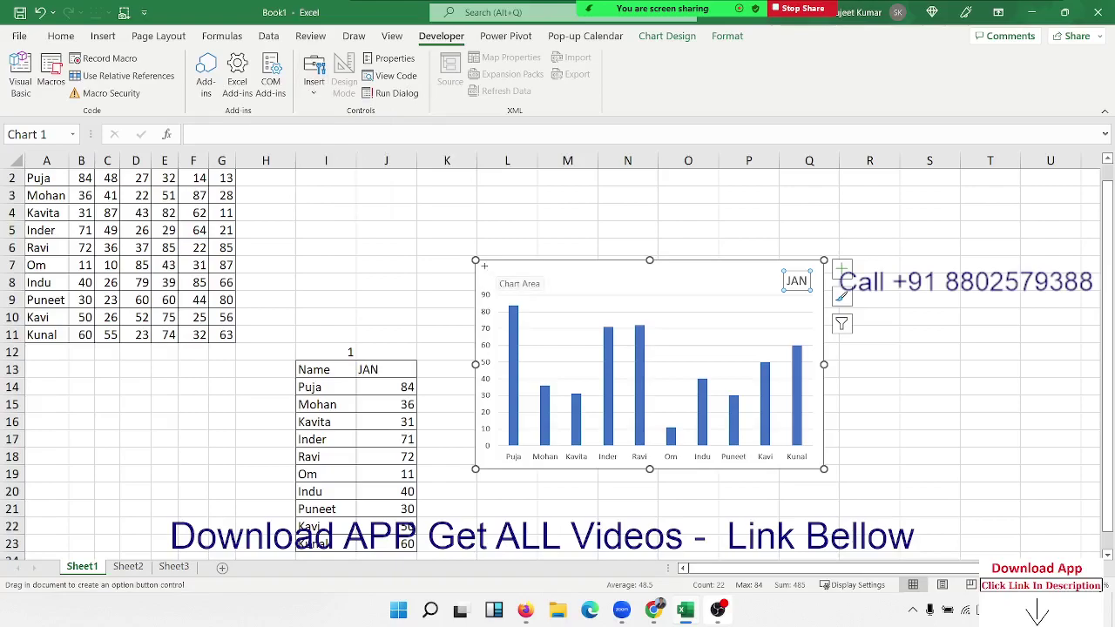
left_click_drag(479, 267, 500, 285)
left_click_drag(525, 285, 548, 283)
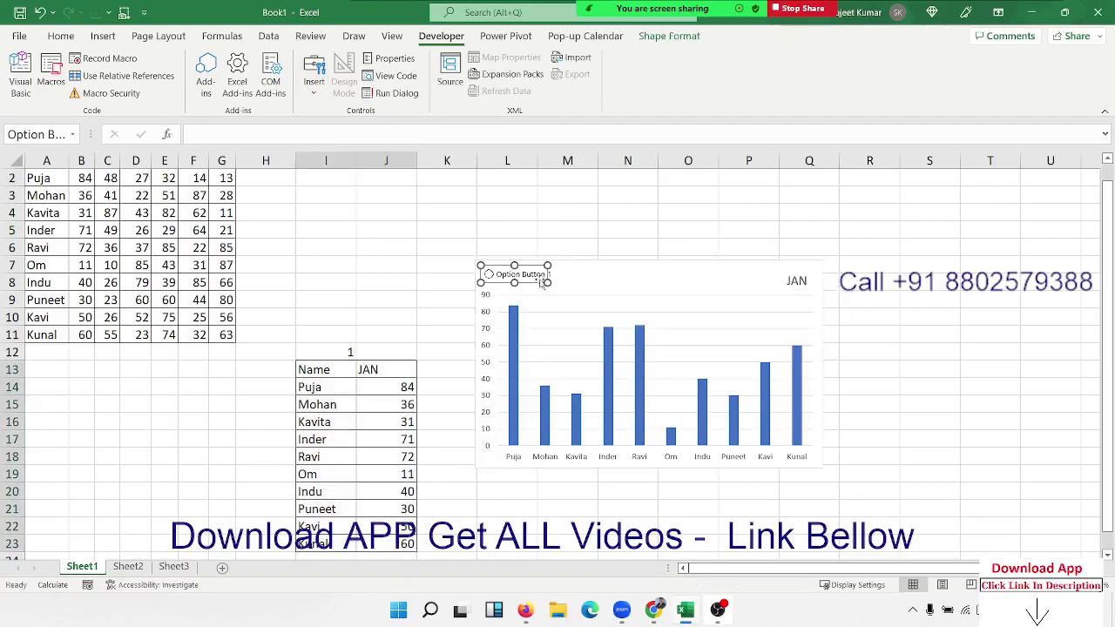
Step: Link the option button to $I$12 with 3-D shading, then select it to set I12 to 1
right_click(495, 276)
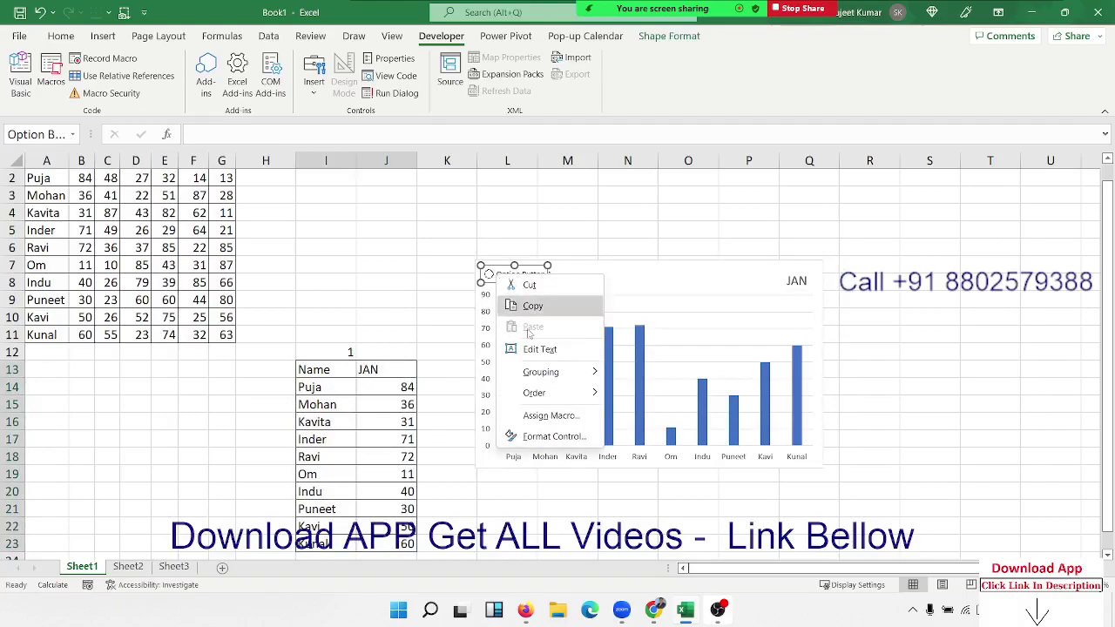
left_click(560, 445)
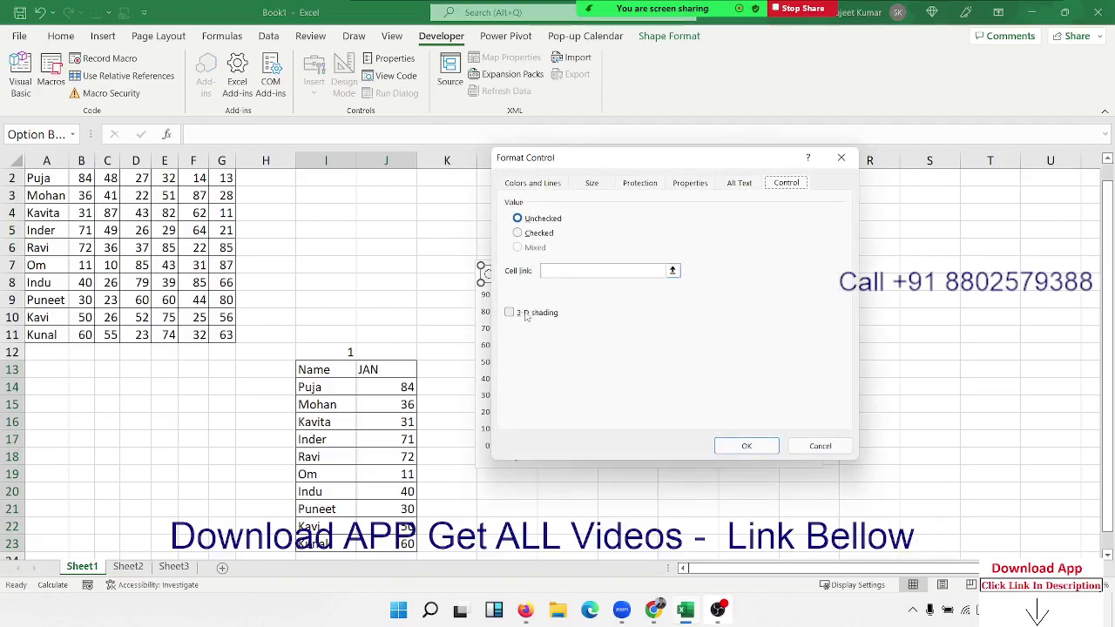
left_click(526, 316)
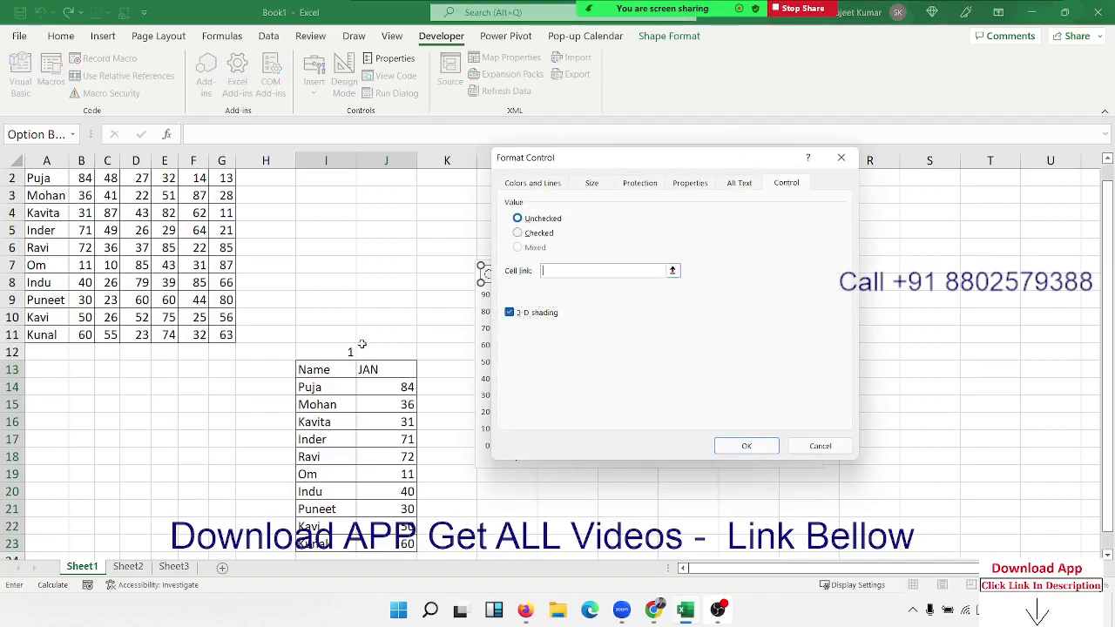
left_click(745, 446)
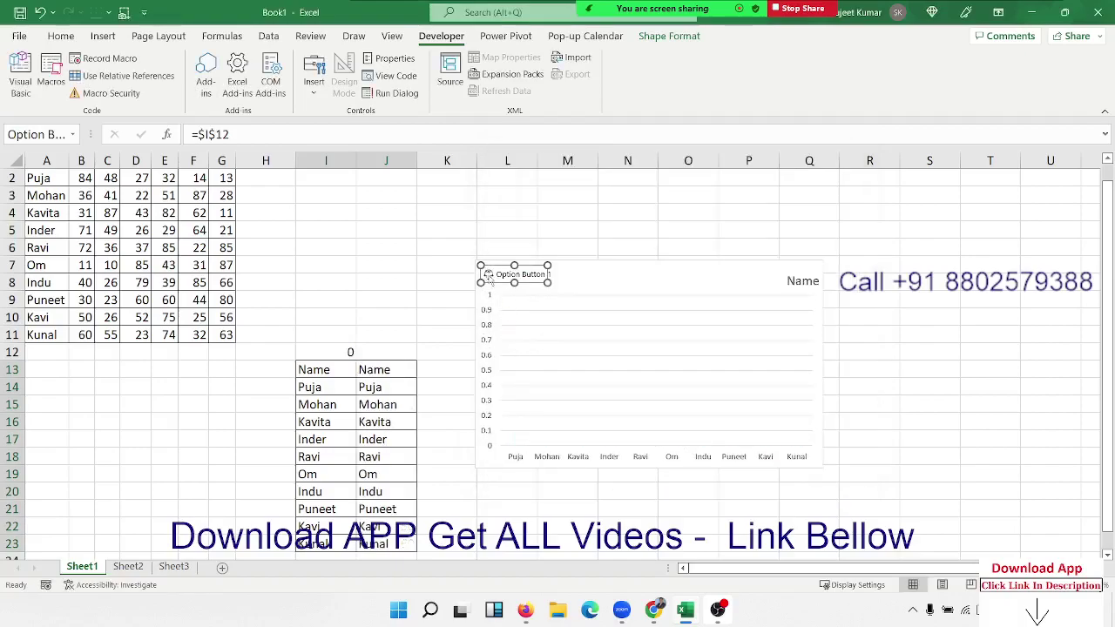
left_click(403, 260)
left_click(497, 277)
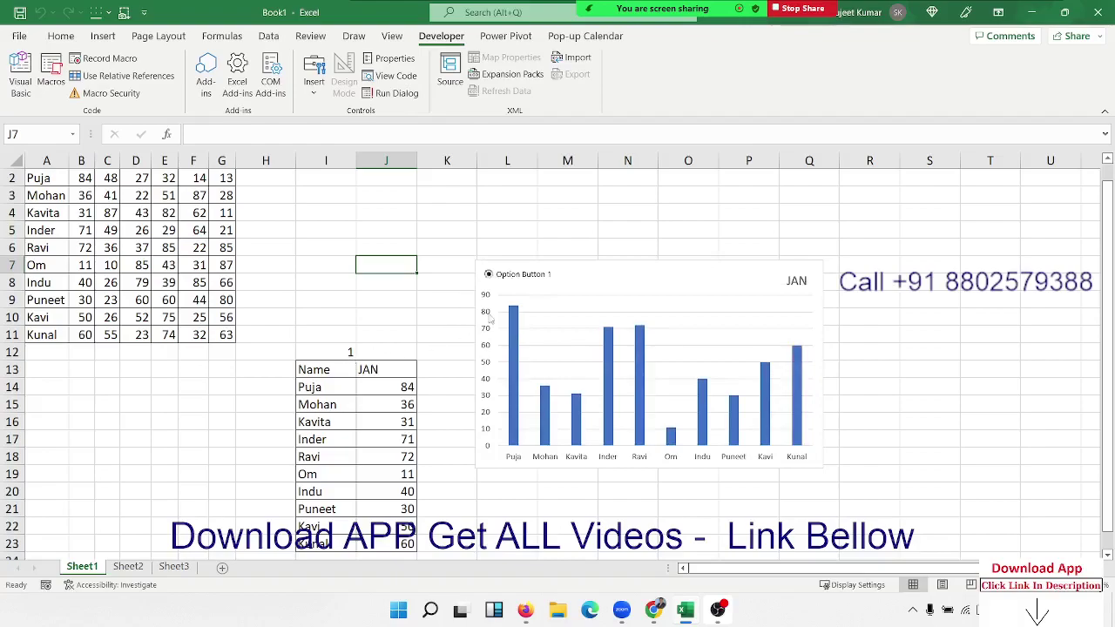
Step: Replace the option button's label with JAN and shrink the button to fit it
right_click(520, 274)
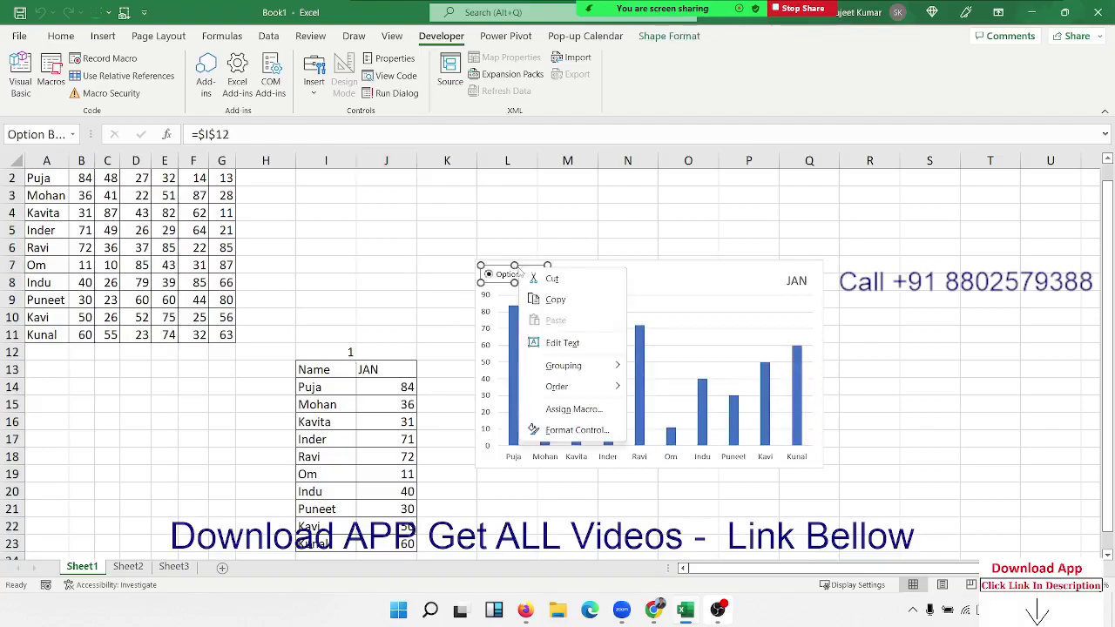
left_click(567, 343)
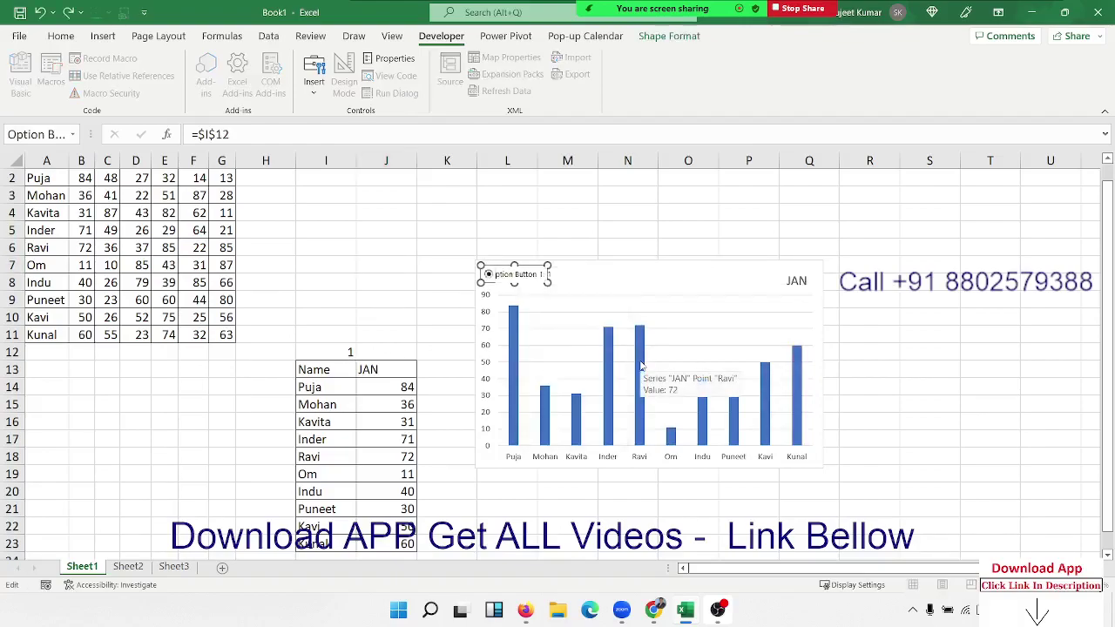
key("Delete")
key("Delete")
key("Delete")
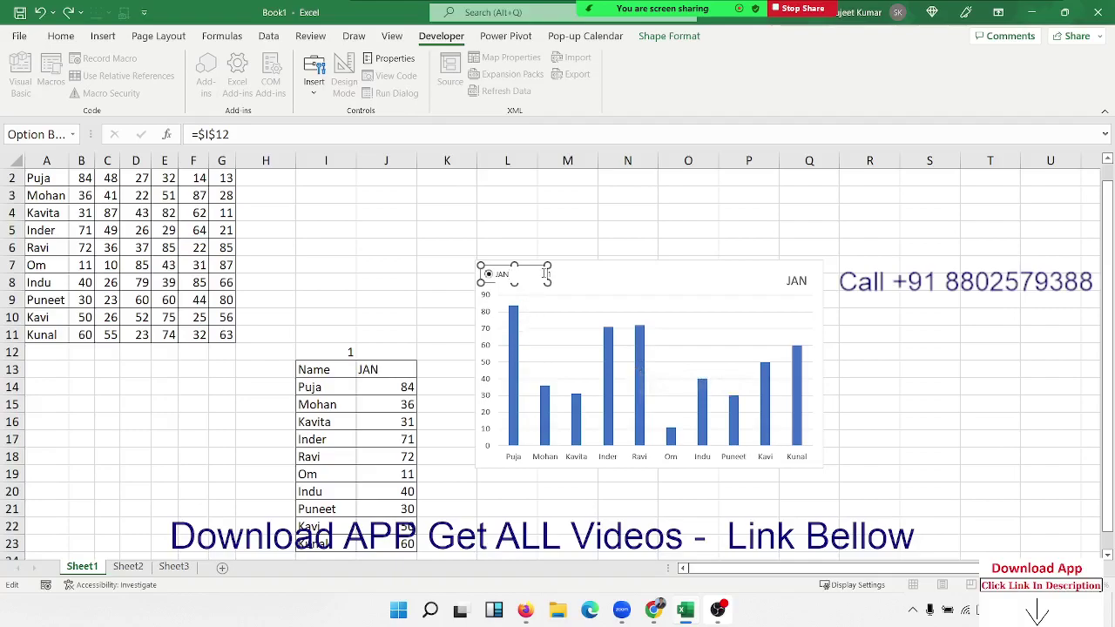
left_click_drag(549, 266, 520, 267)
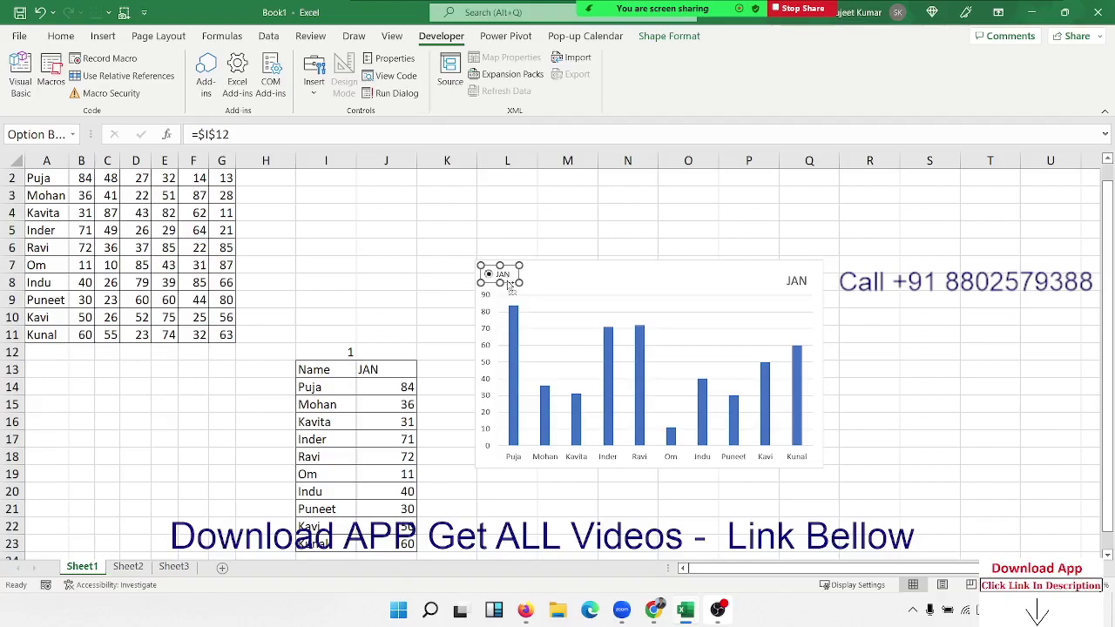
mouse_move(511, 288)
left_mouse_down()
mouse_move(547, 287)
mouse_move(520, 283)
left_mouse_up()
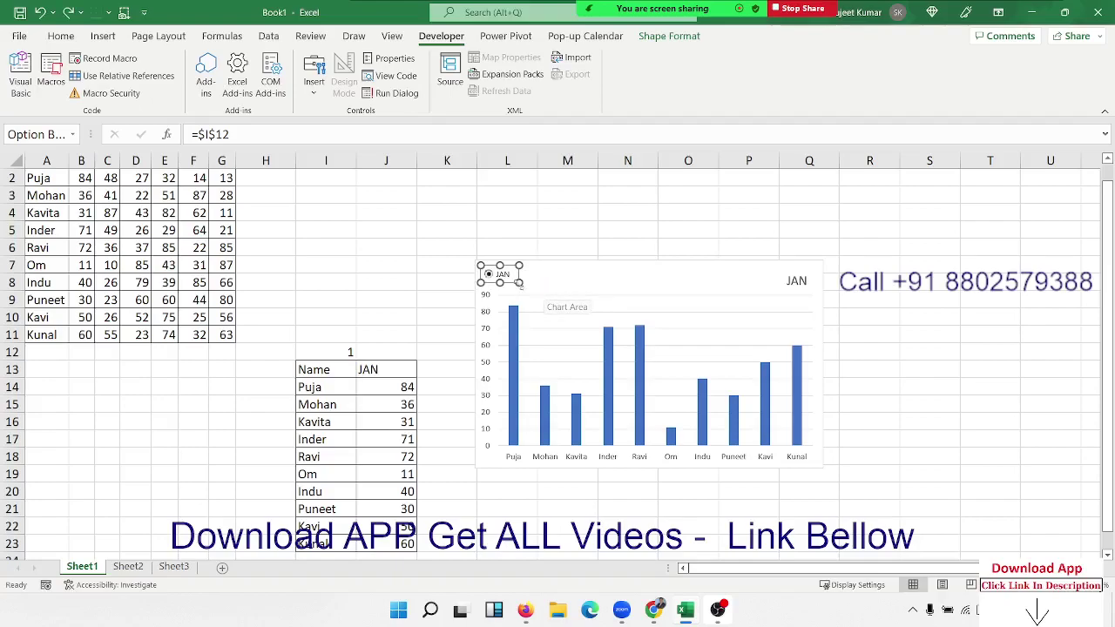
left_click(517, 292)
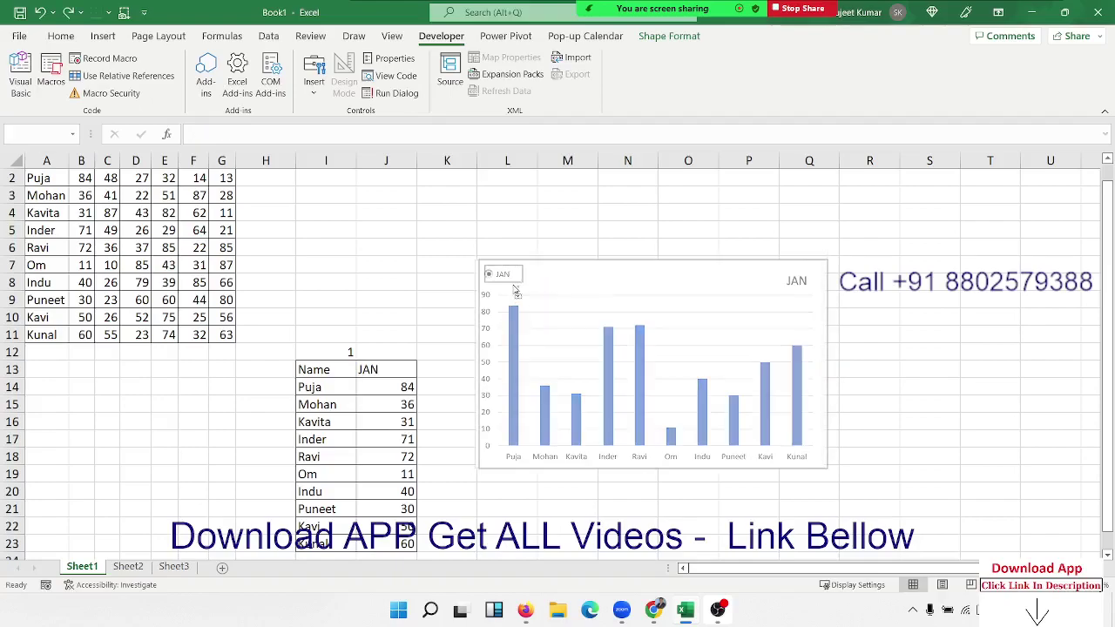
left_click(518, 290, "ctrl")
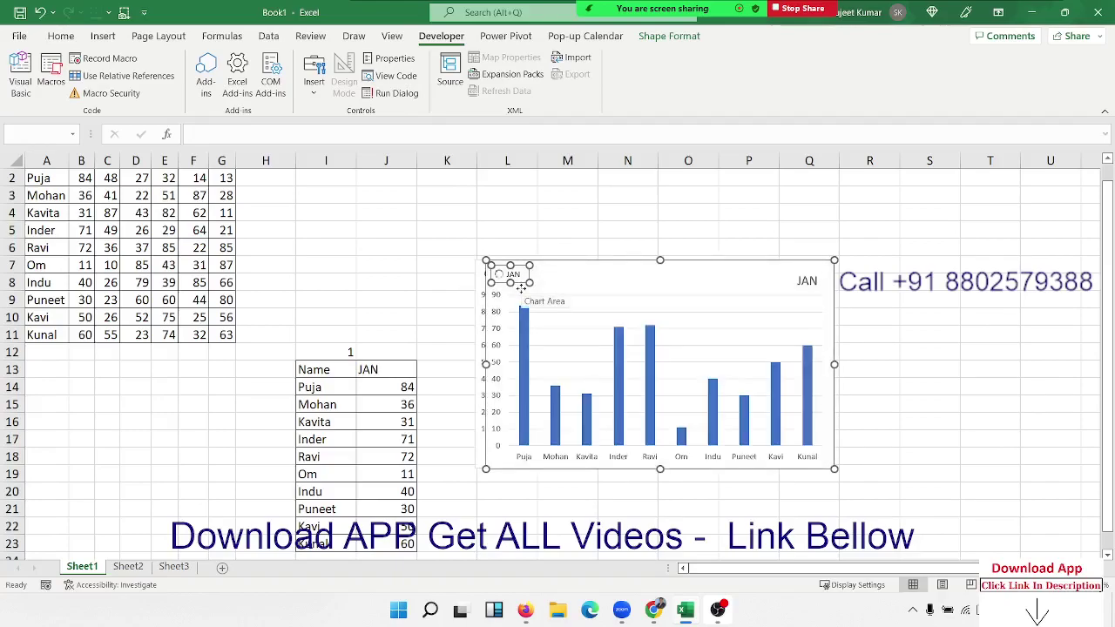
left_click_drag(520, 290, 509, 290)
left_click(444, 235)
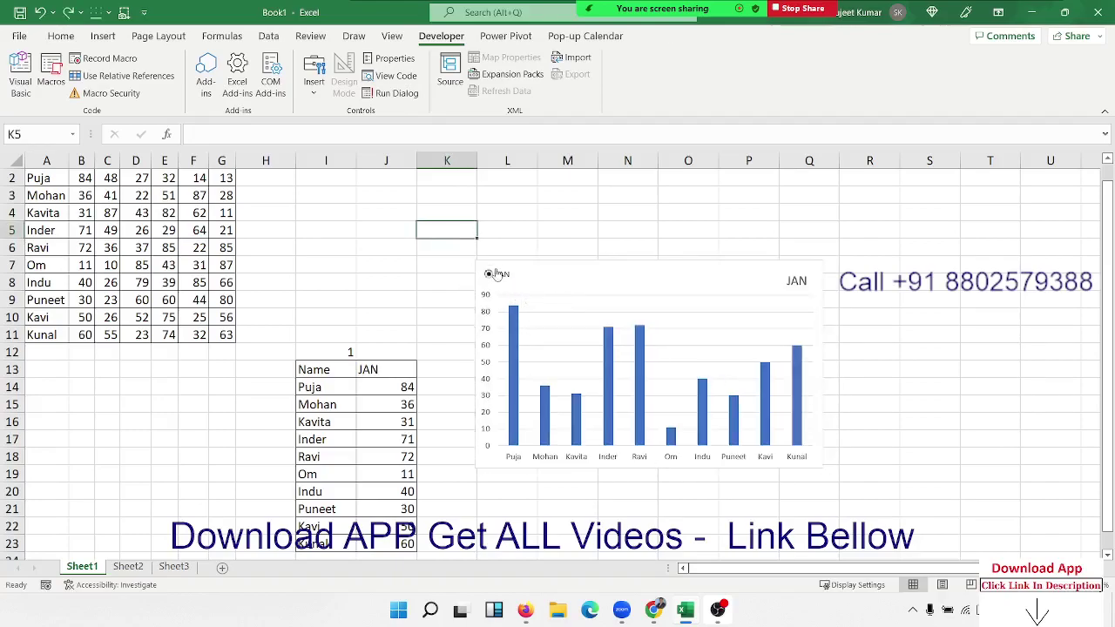
right_click(503, 283)
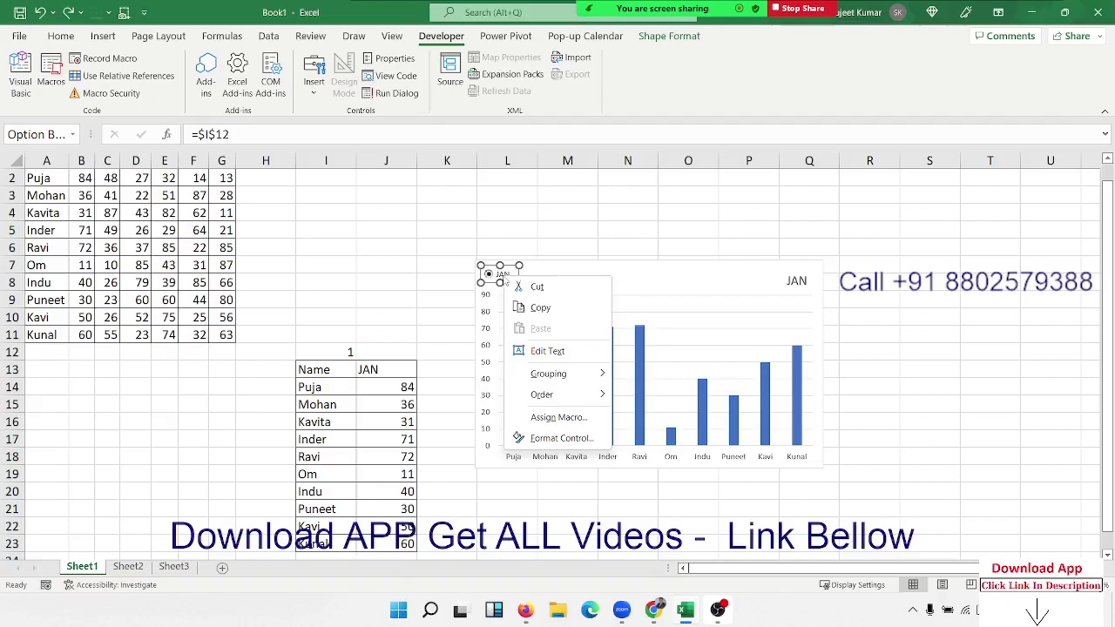
key("Escape")
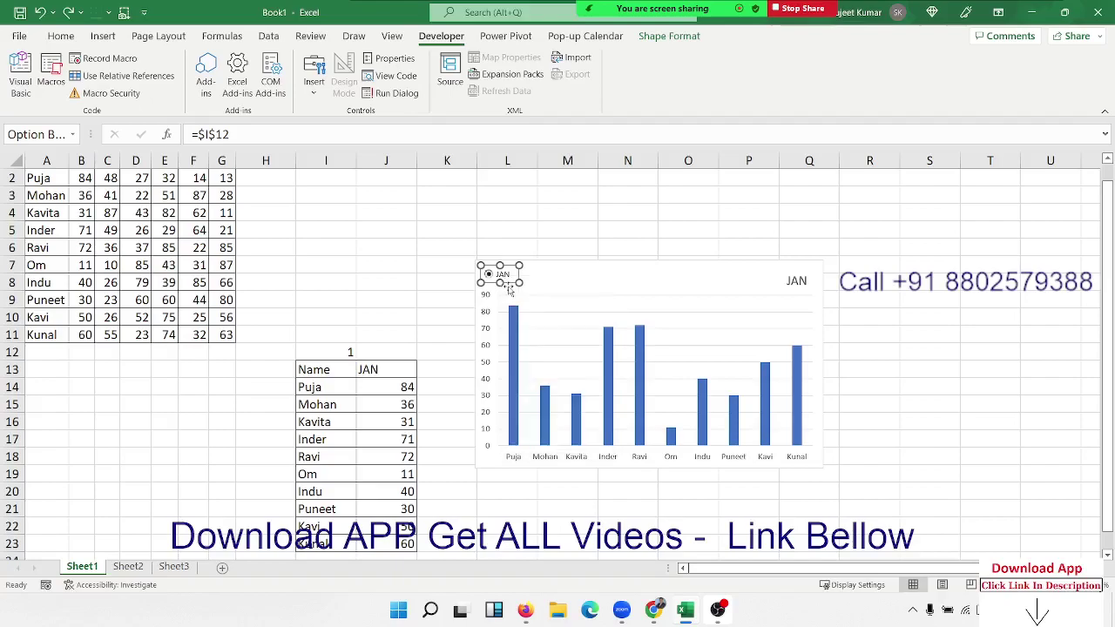
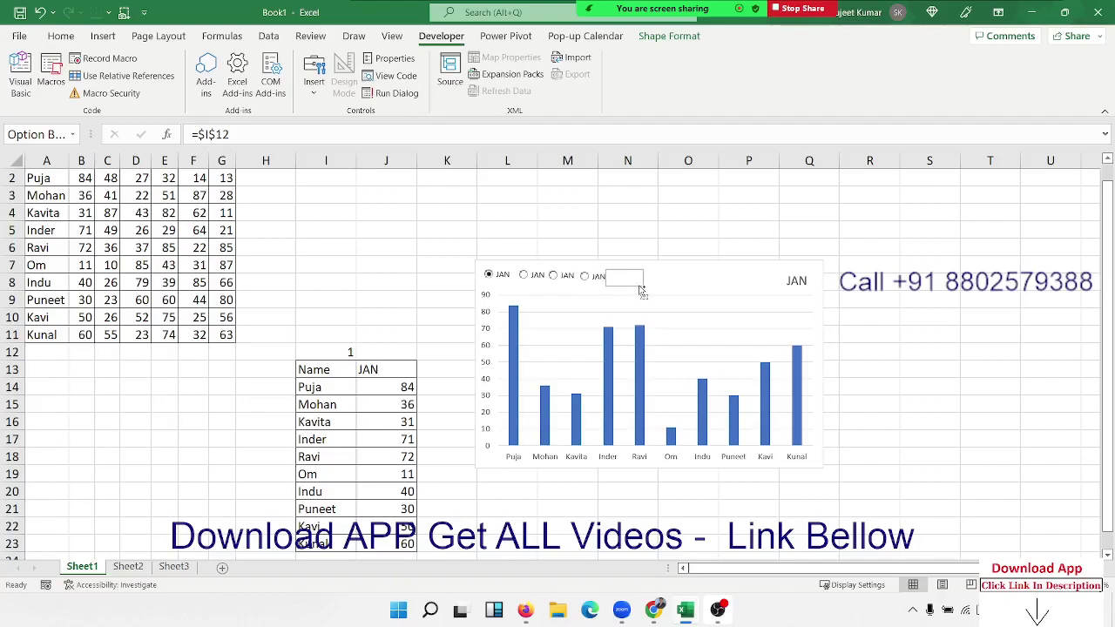
Step: Copy a month option button and relabel the second button FEB
left_click_drag(607, 284, 676, 294)
right_click(540, 280)
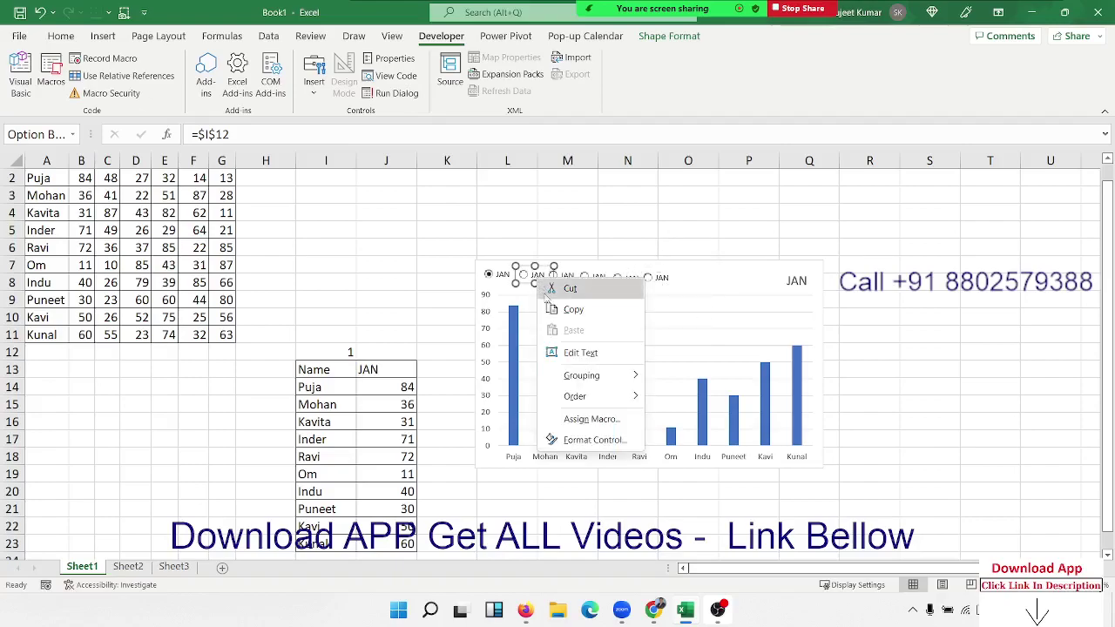
left_click(581, 352)
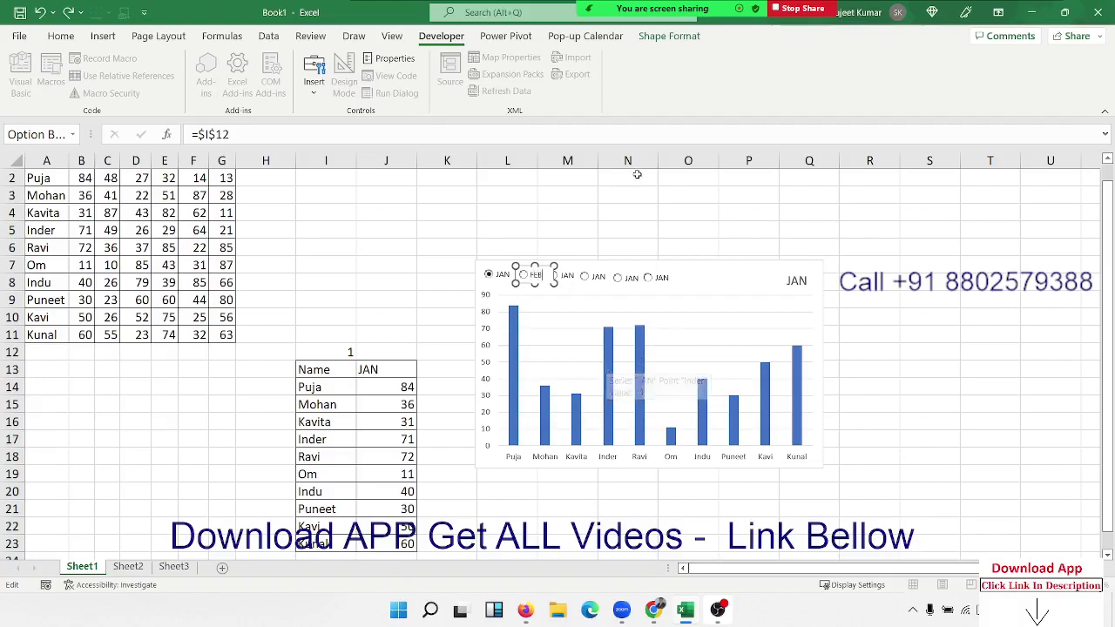
left_click(610, 196)
Step: Relabel the third option button from JAN to MAR
left_click(565, 276, "ctrl")
right_click(564, 276)
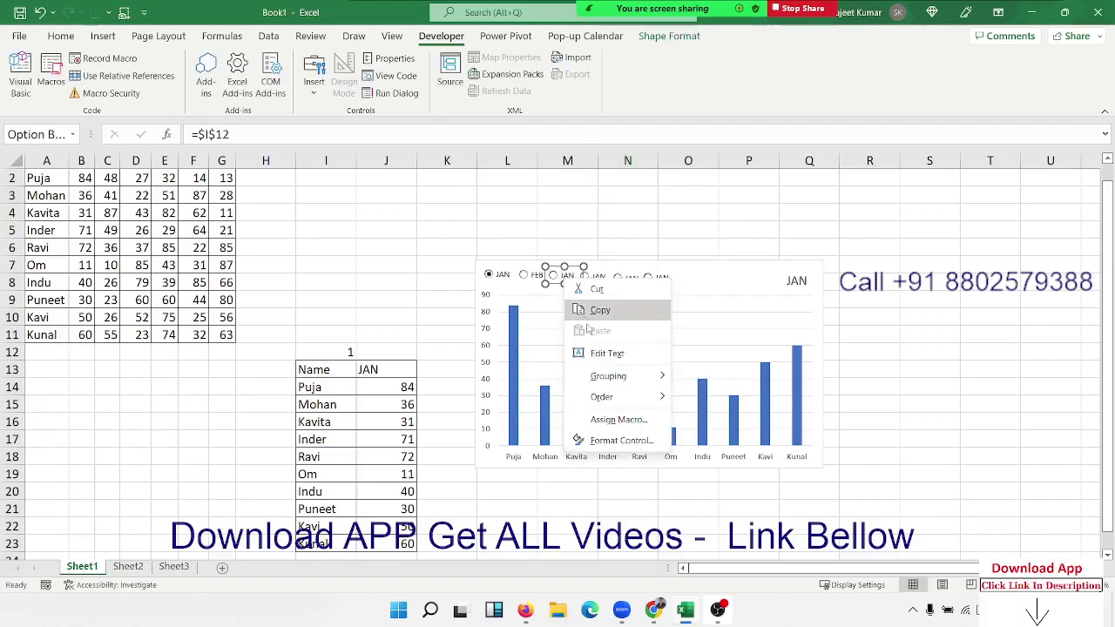
left_click(610, 352)
key("BackSpace")
type("MAR")
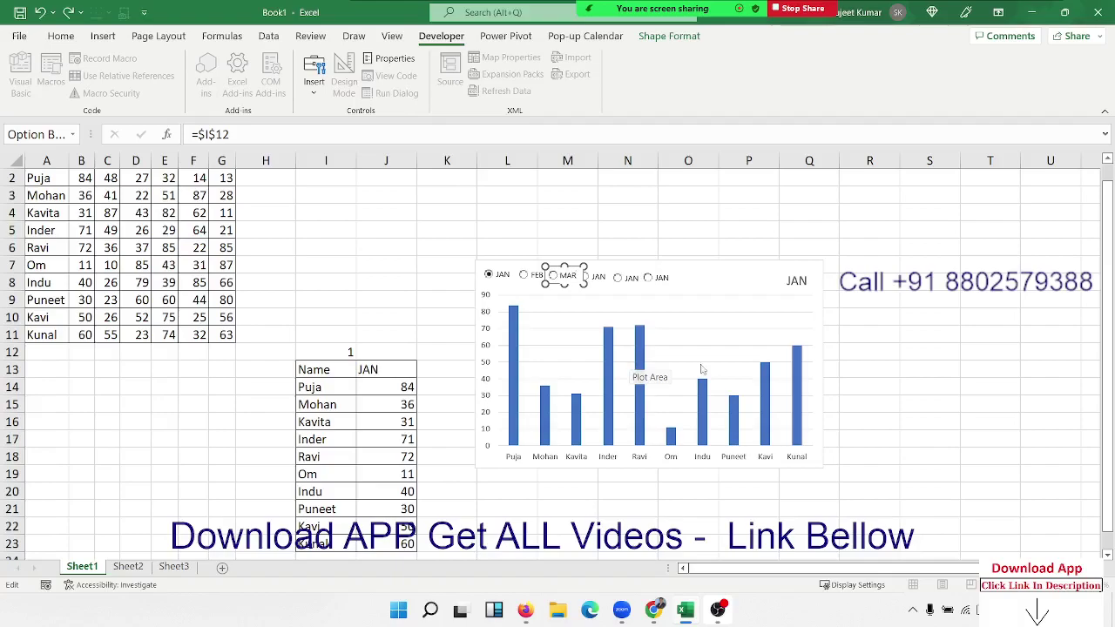
left_click(584, 229)
Step: Relabel the fourth and fifth option buttons APR and May
right_click(592, 277)
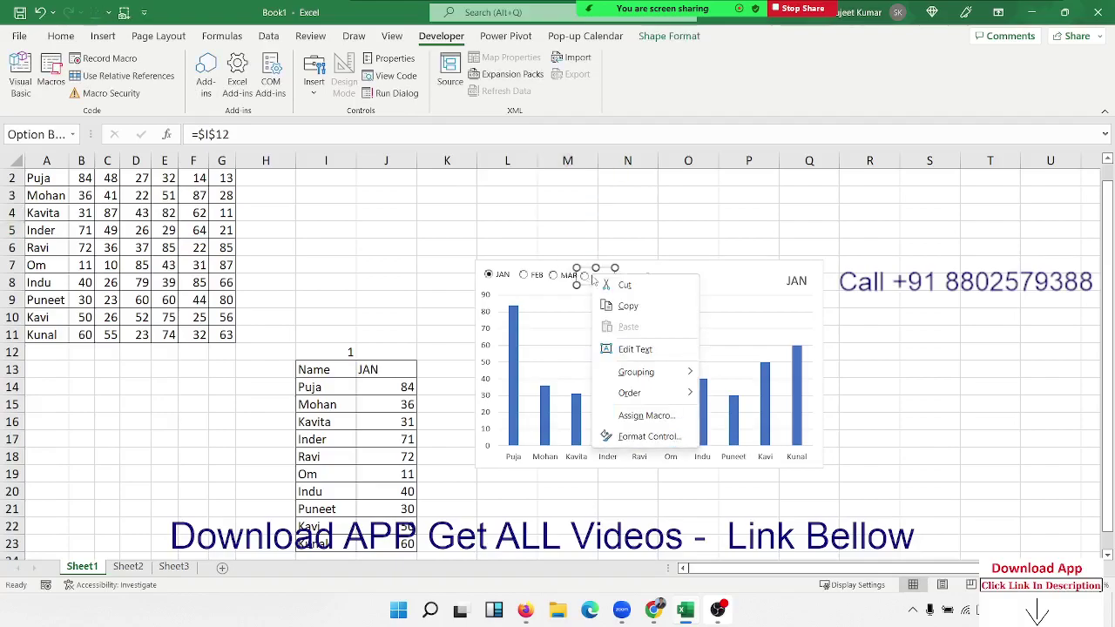
left_click(687, 357)
type("APR")
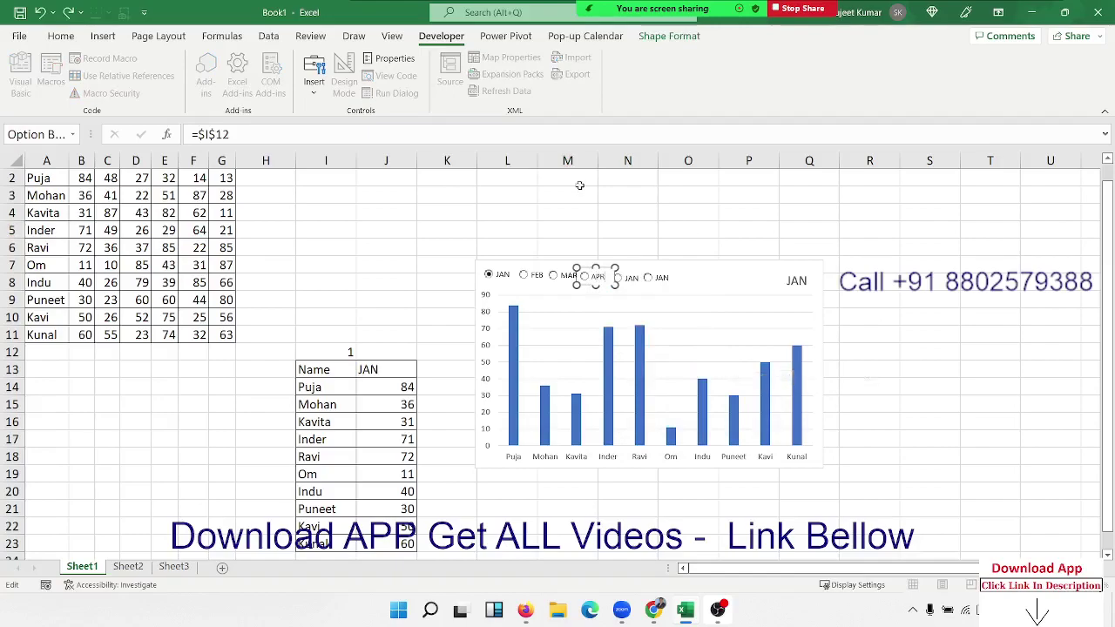
left_click(578, 183)
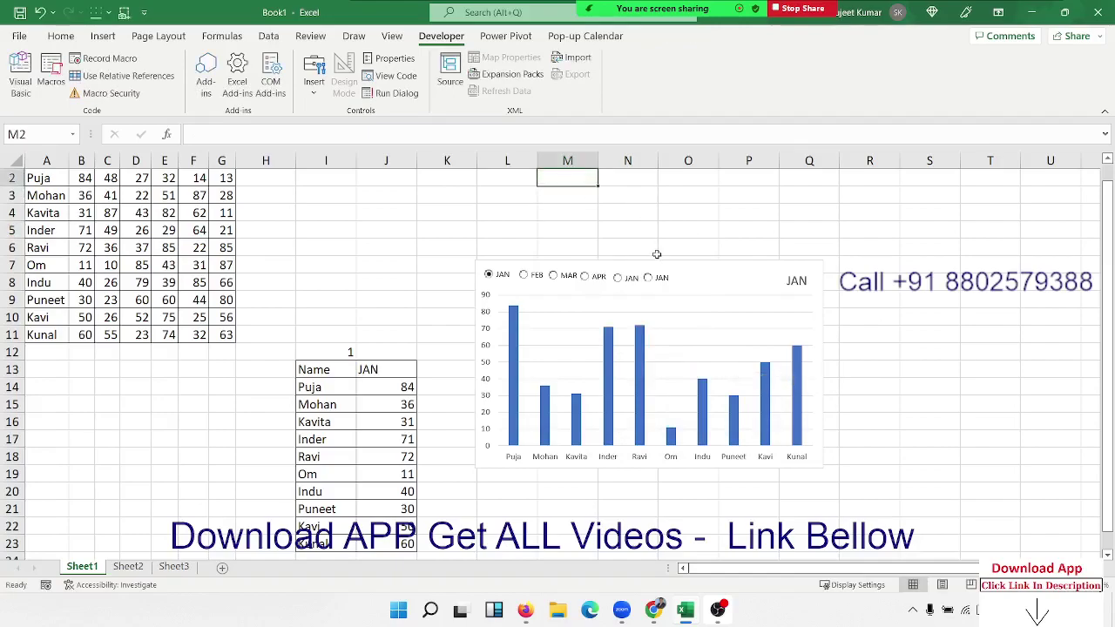
right_click(638, 279)
left_click(704, 359)
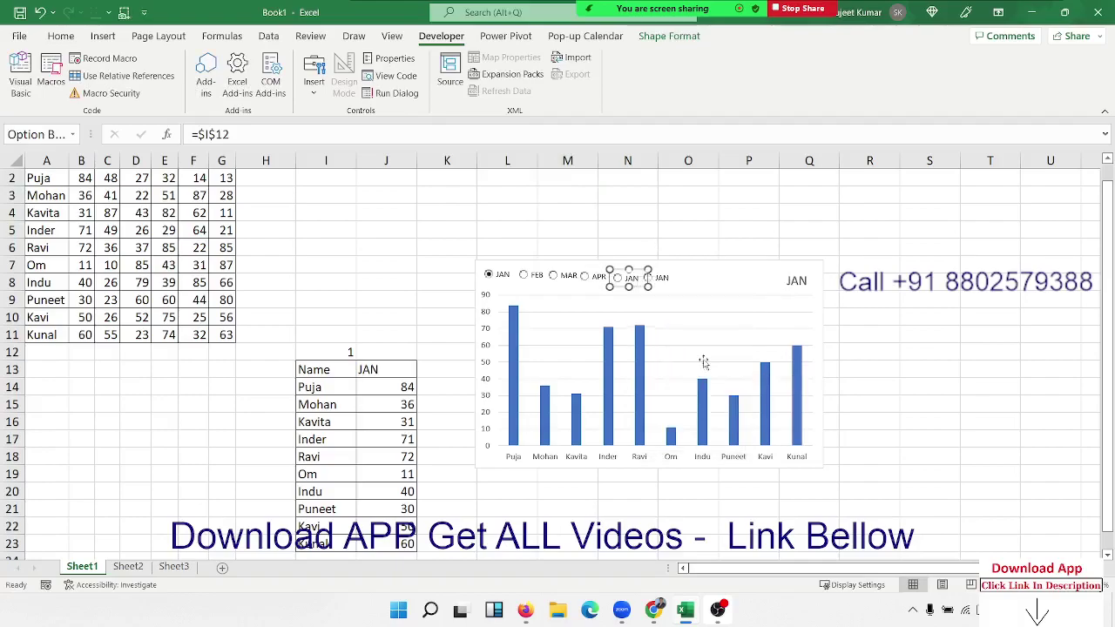
key("BackSpace")
key("BackSpace")
key("BackSpace")
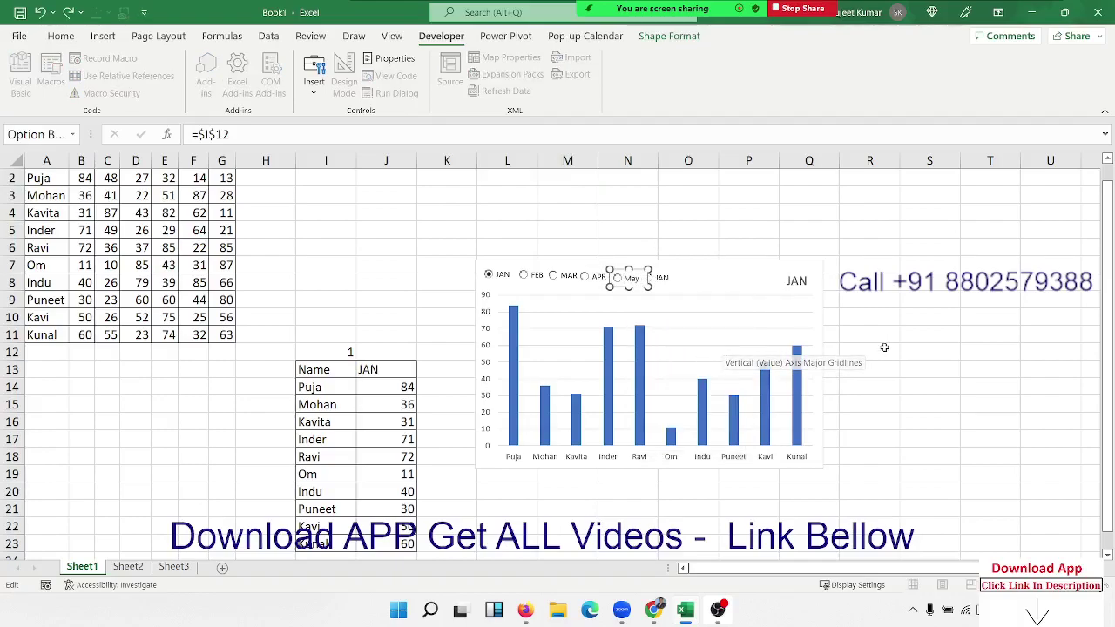
left_click(750, 247)
Step: Relabel the last option button JUN
right_click(671, 284)
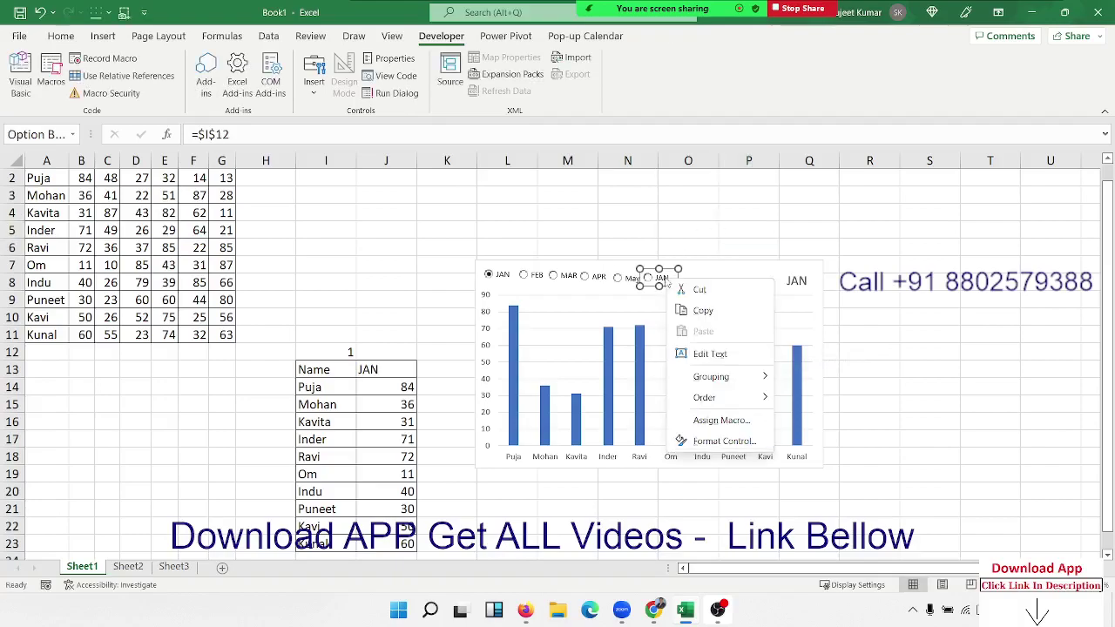
left_click(720, 355)
key("Delete")
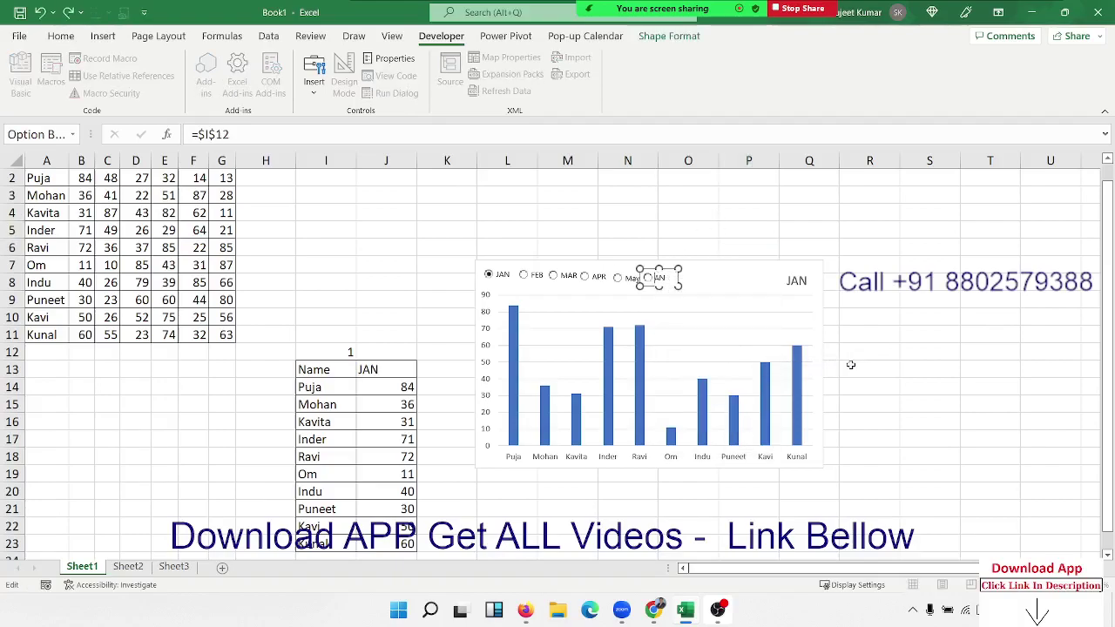
type("U")
left_click(689, 206)
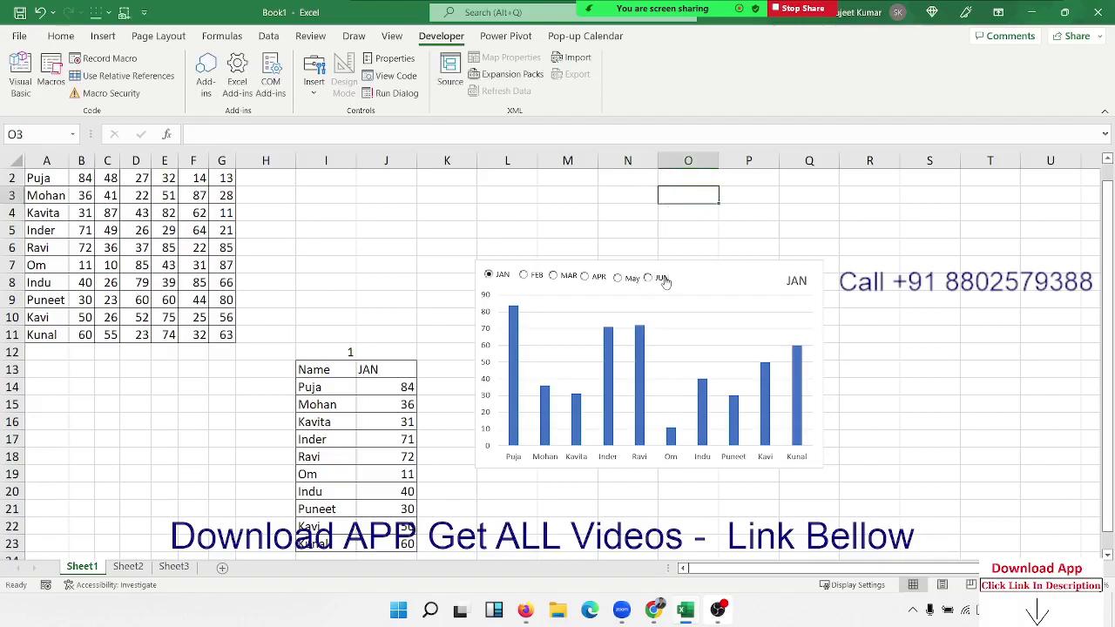
right_click(664, 280)
key("Escape")
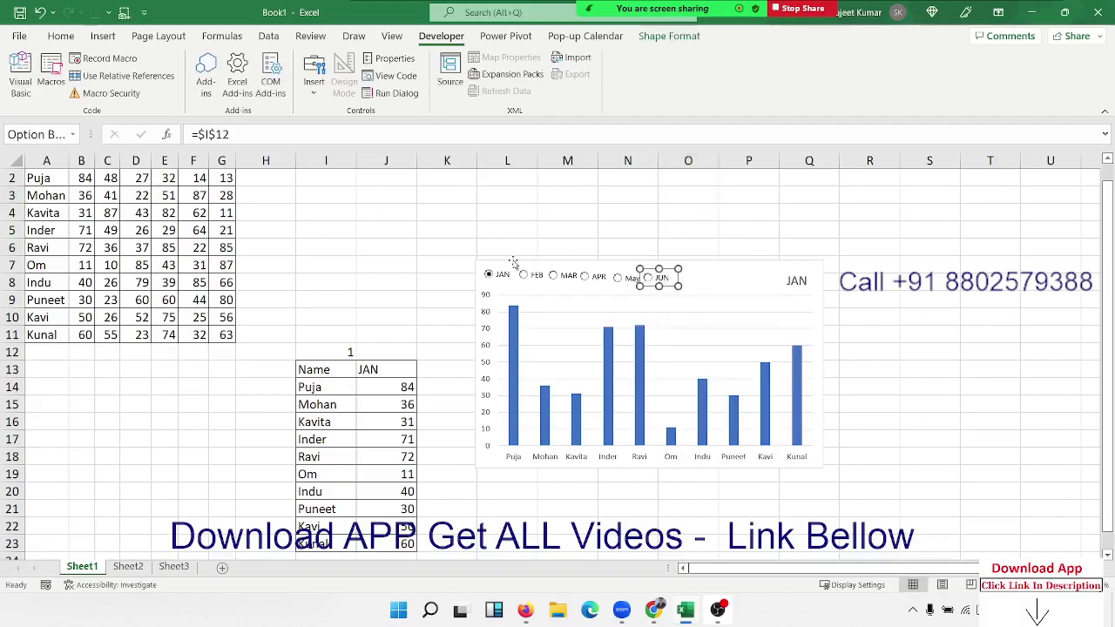
Step: Switch the chart through FEB, MAR, APR, May, JUN and back down to JAN
left_click(522, 275)
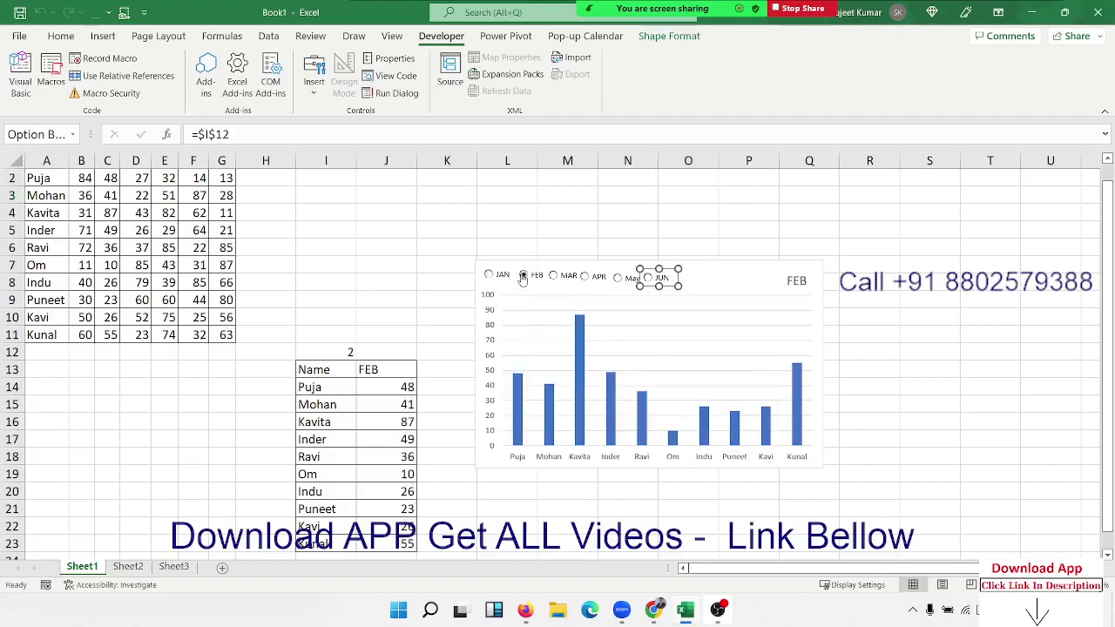
left_click(552, 275)
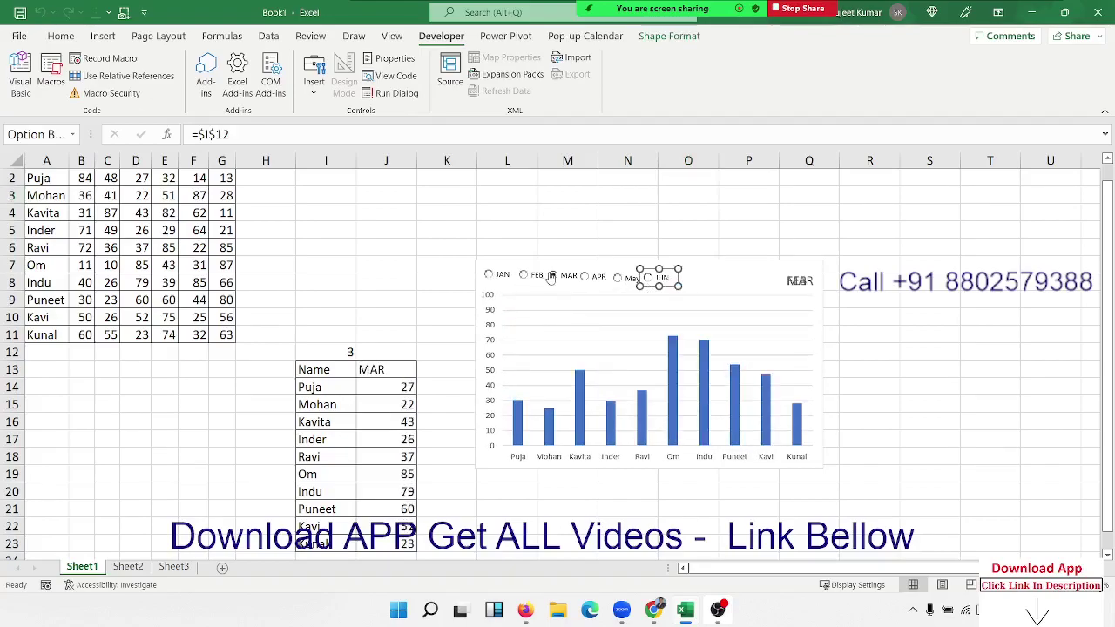
left_click(588, 279)
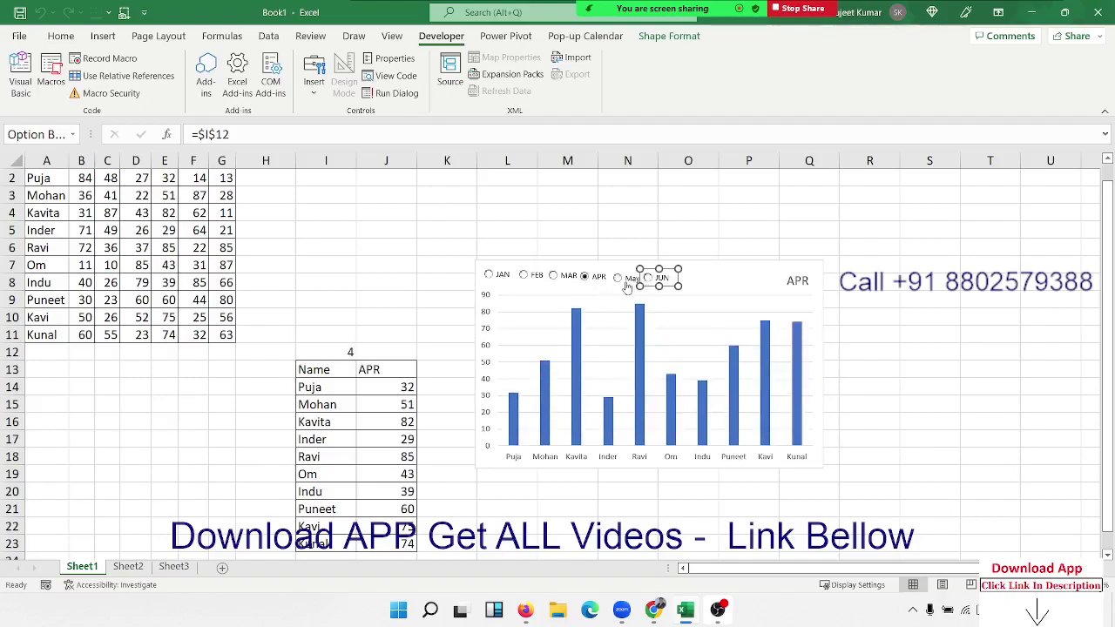
left_click(626, 280)
left_click(623, 212)
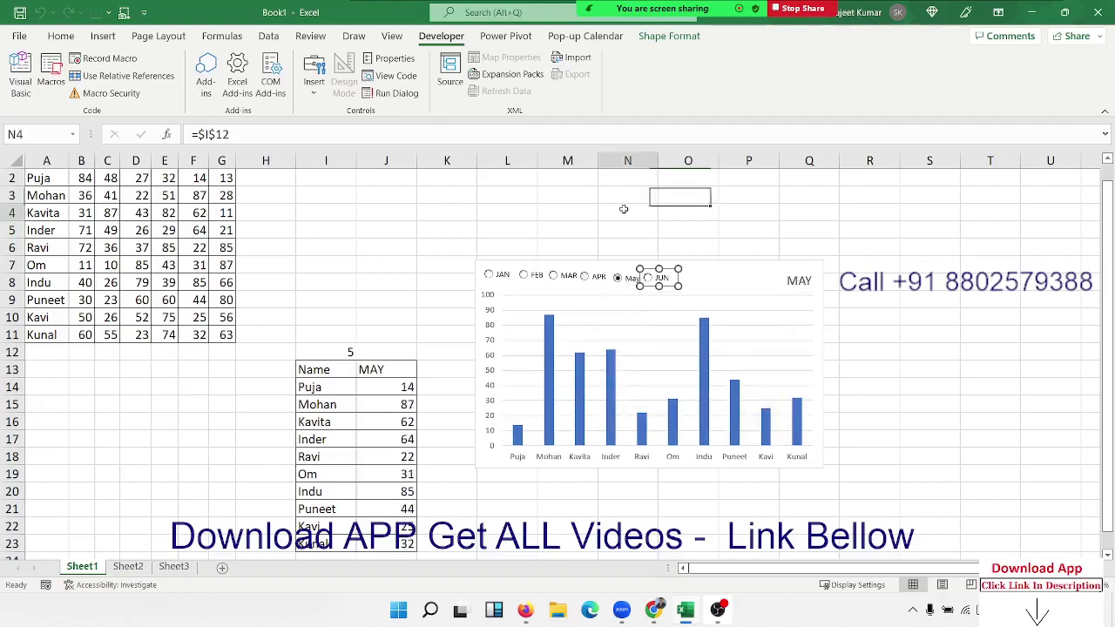
left_click(649, 278)
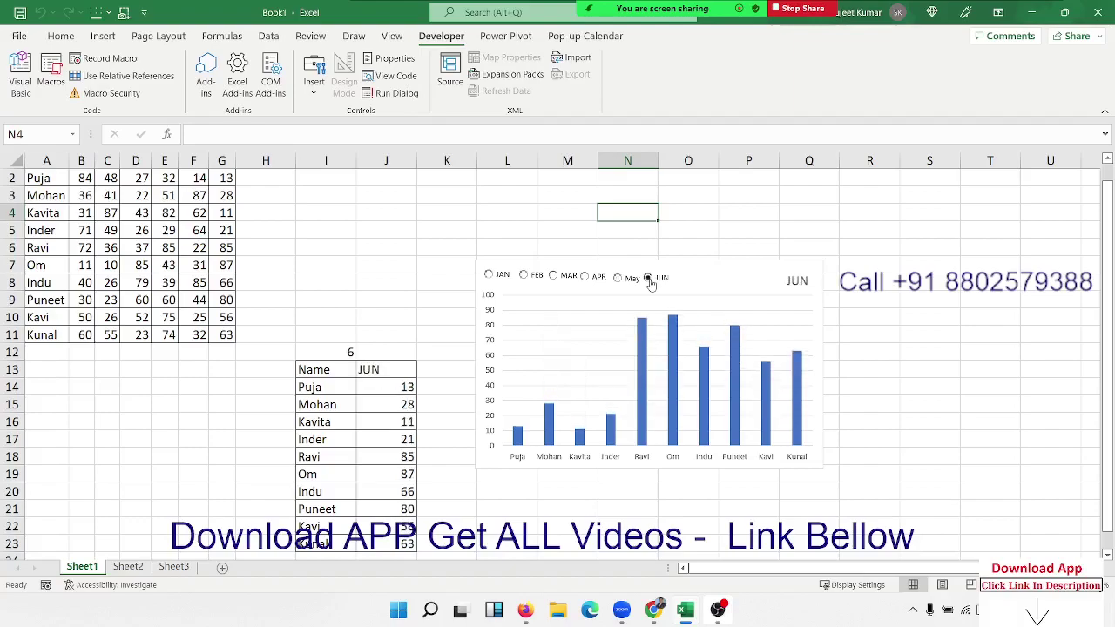
left_click(626, 281)
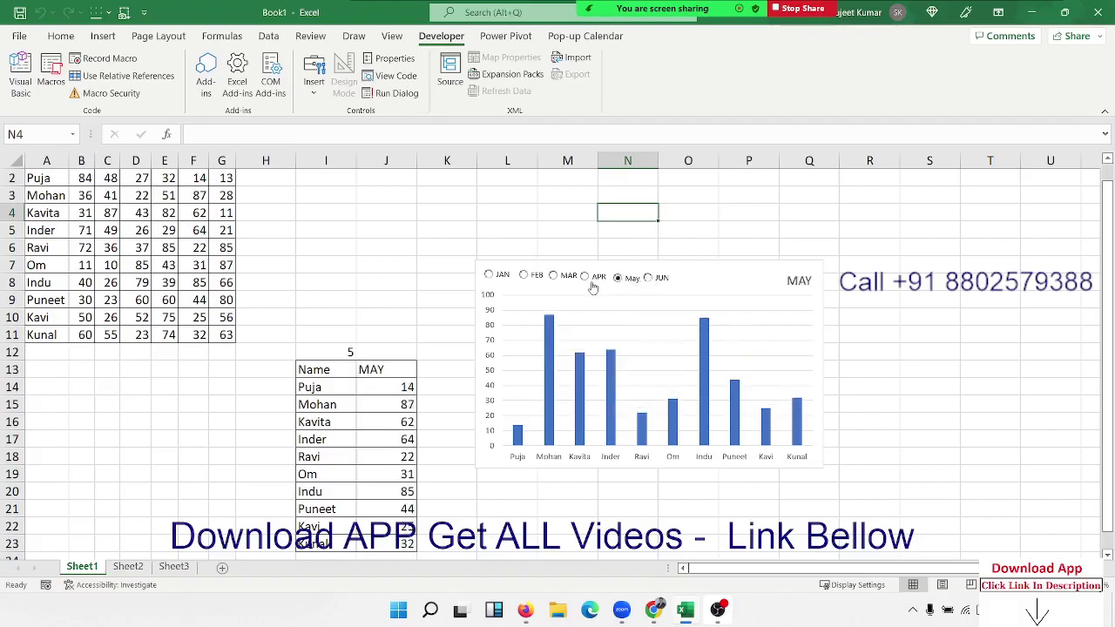
left_click(589, 279)
left_click(561, 277)
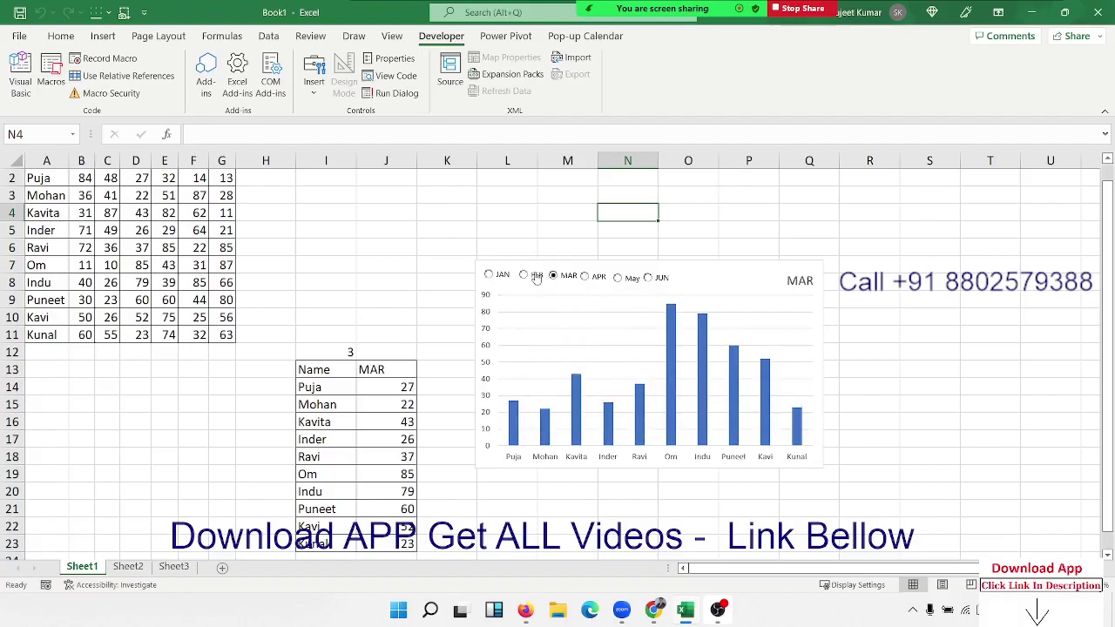
left_click(527, 276)
left_click(504, 275)
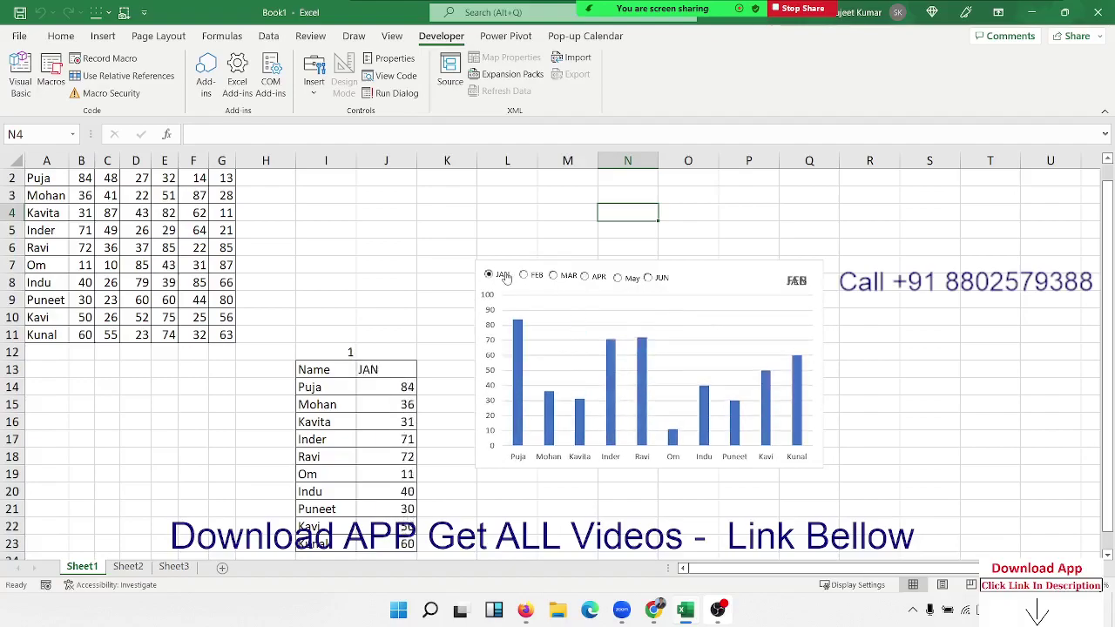
Step: Step through FEB to JUN again, settle on FEB, and bring up the insertable form controls
left_click(528, 276)
left_click(565, 277)
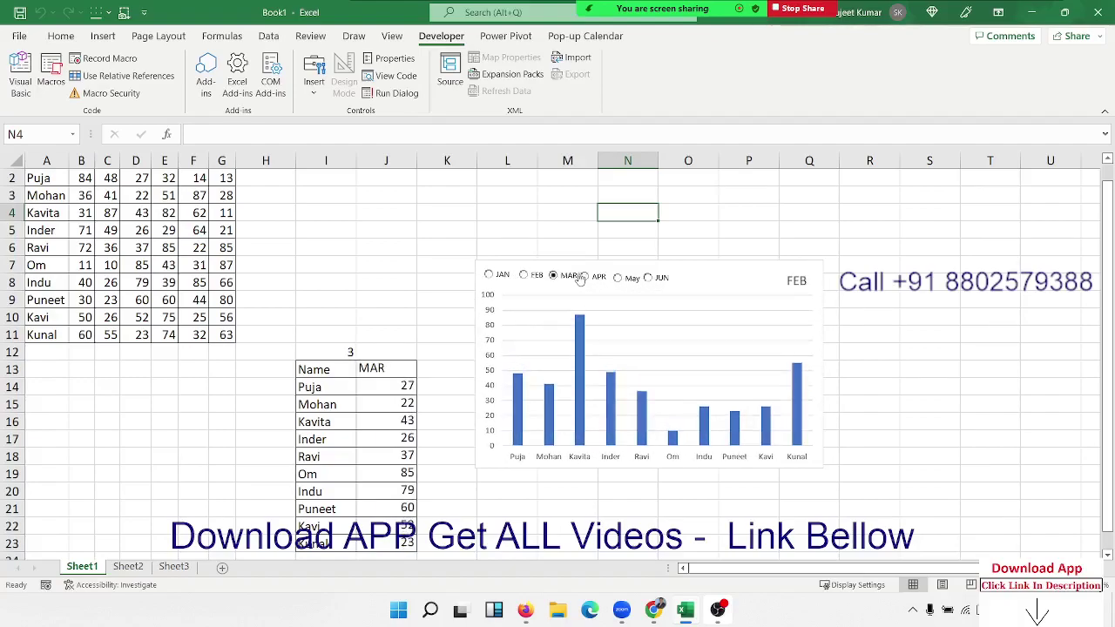
left_click(594, 278)
left_click(627, 279)
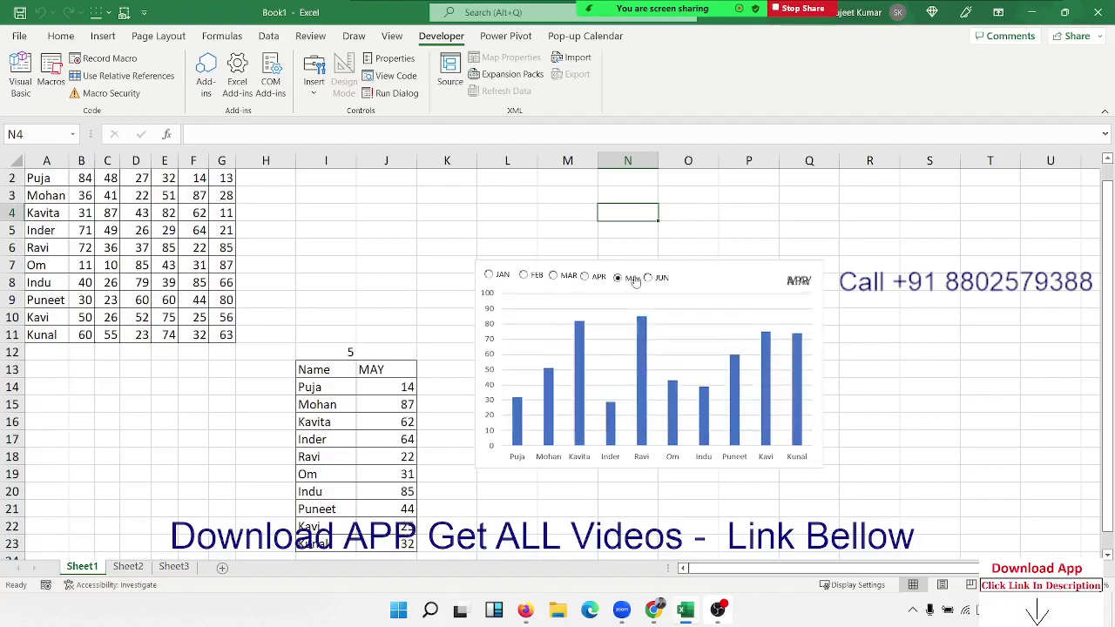
left_click(654, 280)
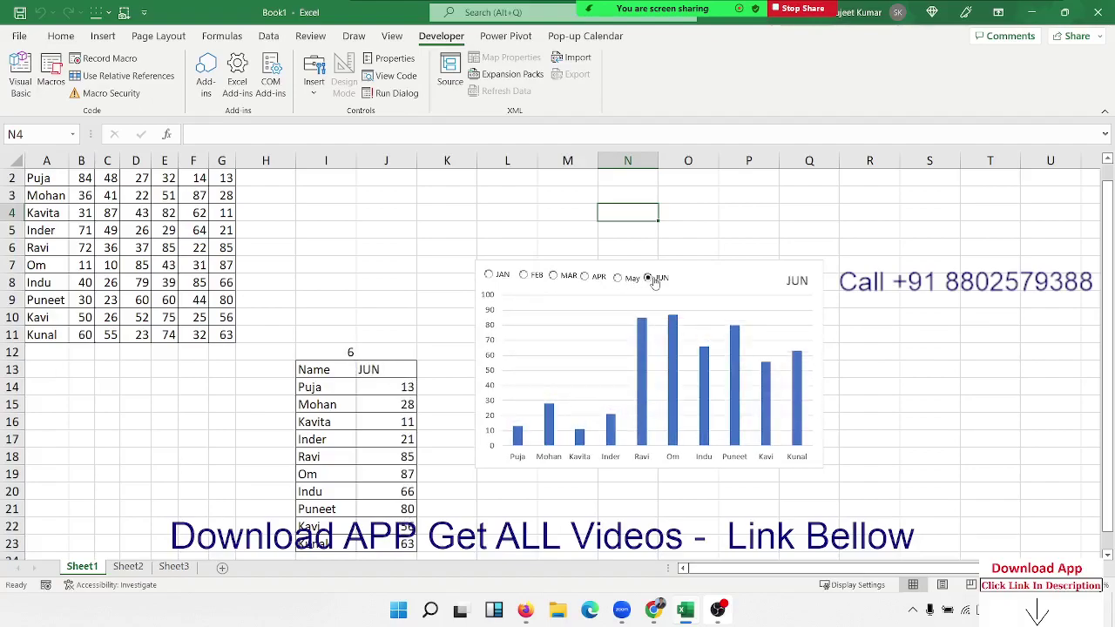
left_click(393, 279)
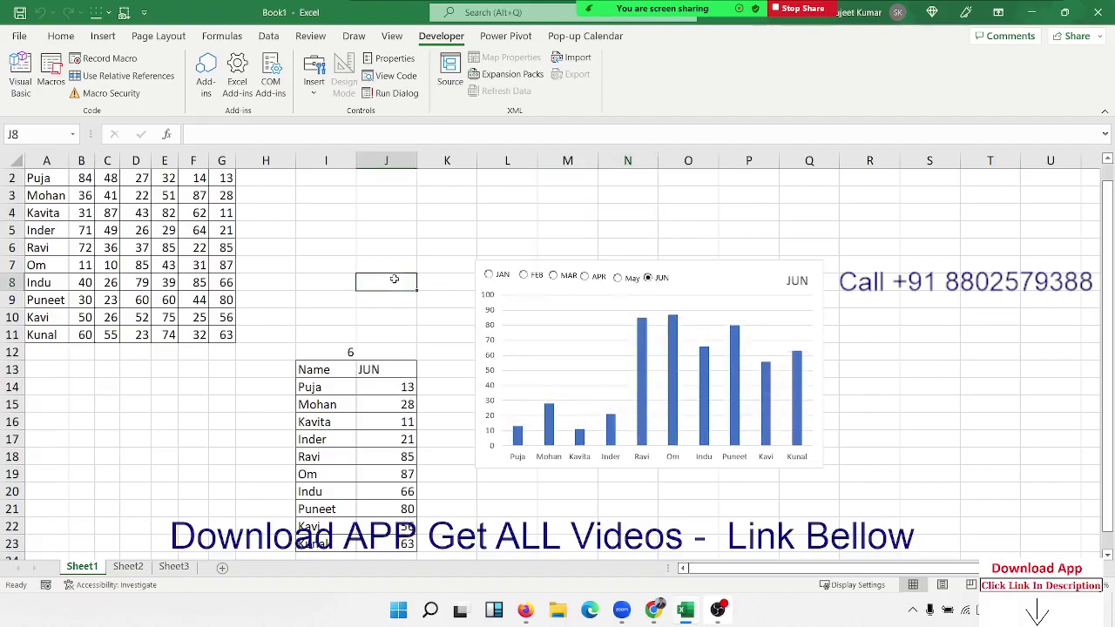
scroll(424, 297, "down", 3)
scroll(425, 298, "up", 3)
left_click(491, 277)
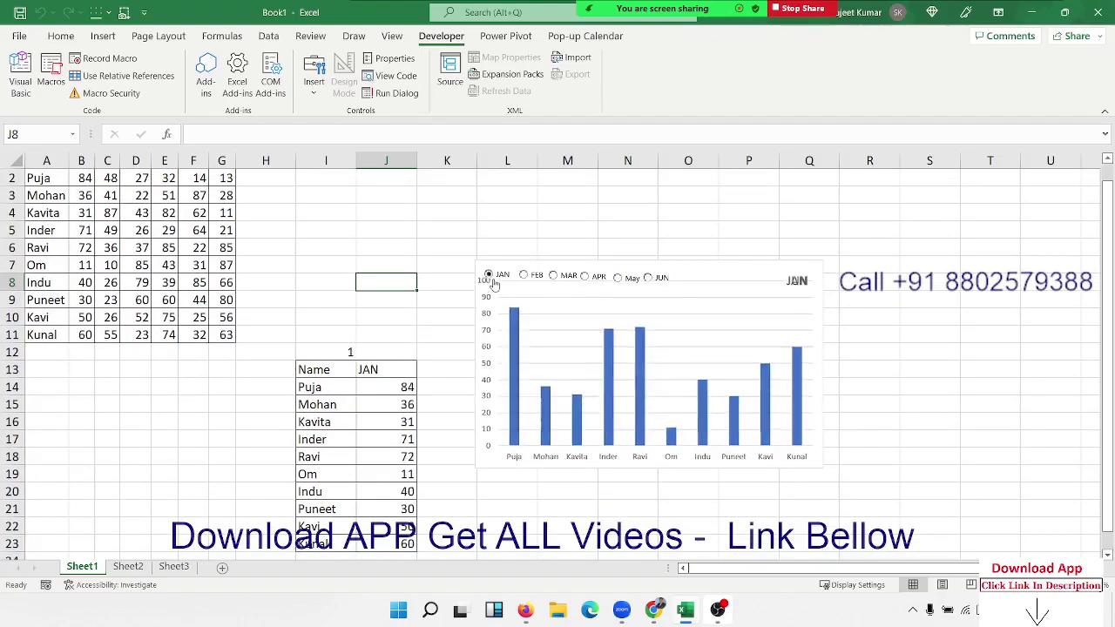
left_click(526, 275)
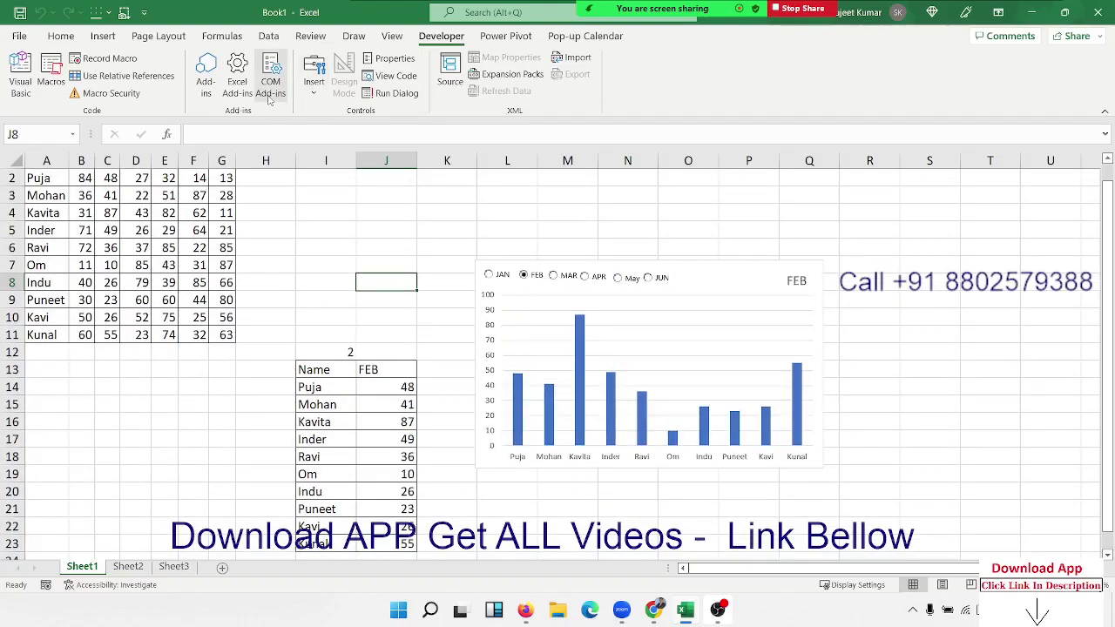
left_click(312, 87)
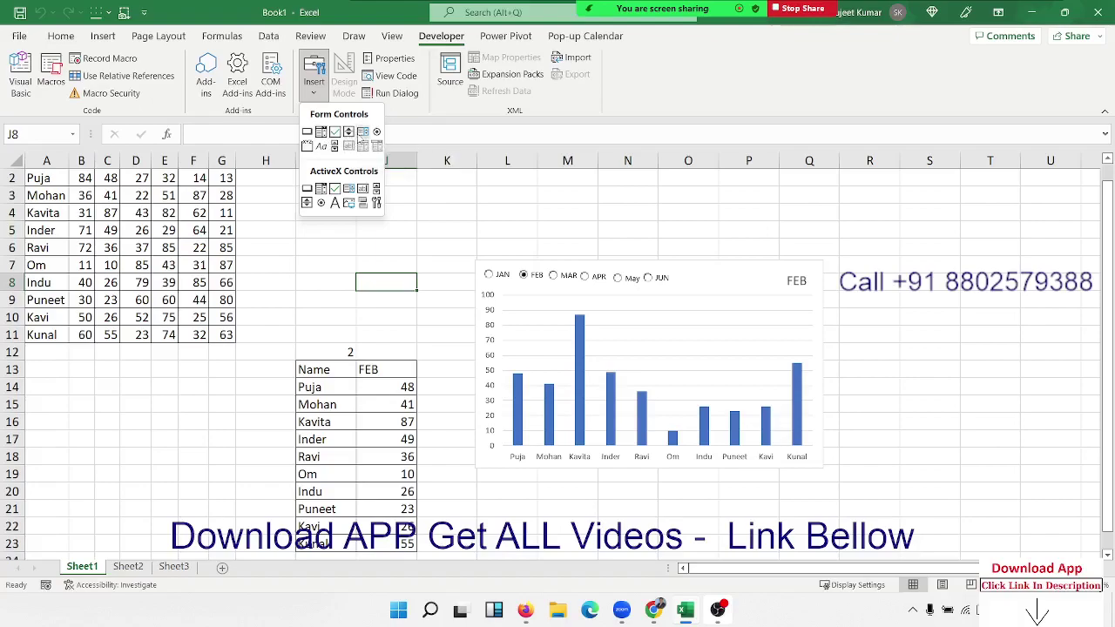
Step: Draw a list box on the chart with input range $A$2:$A$11 and cell link $I$12
left_click(363, 132)
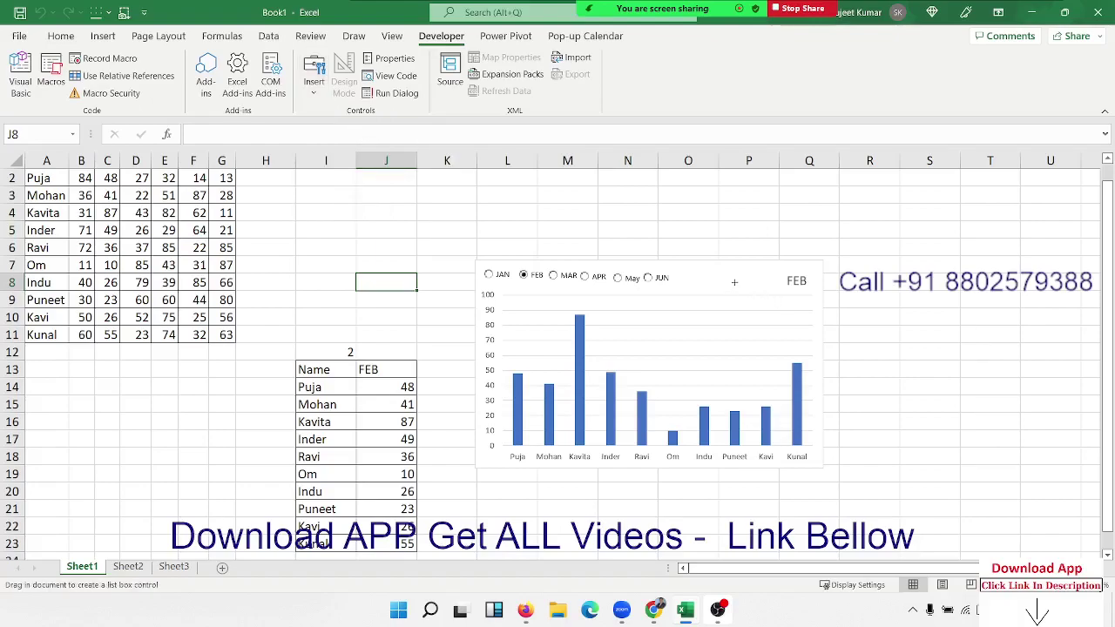
left_click_drag(720, 267, 776, 347)
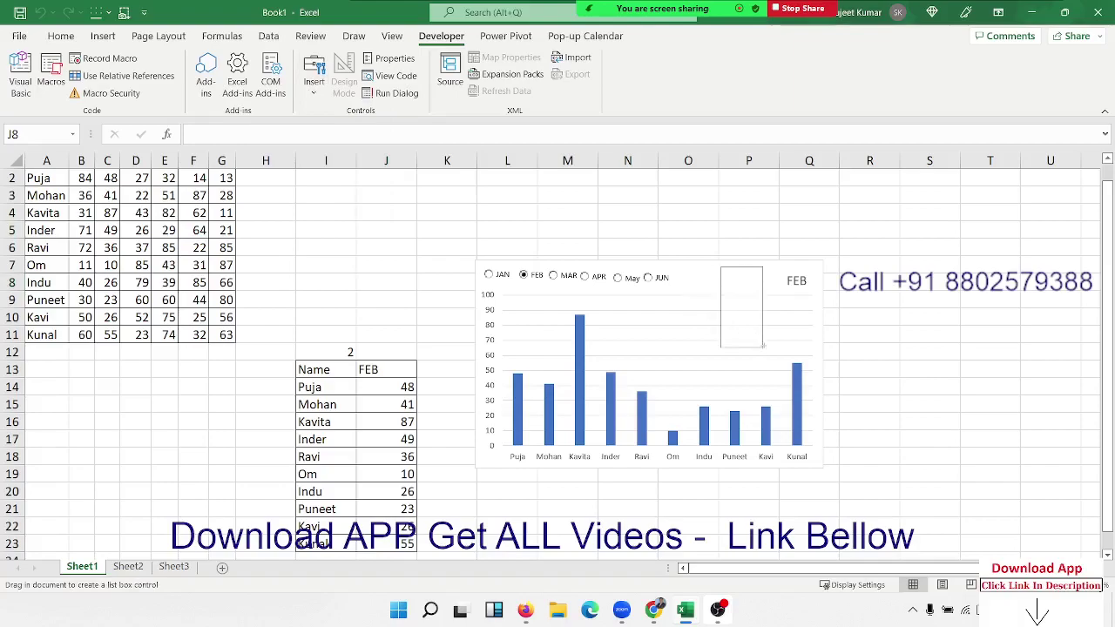
right_click(755, 326)
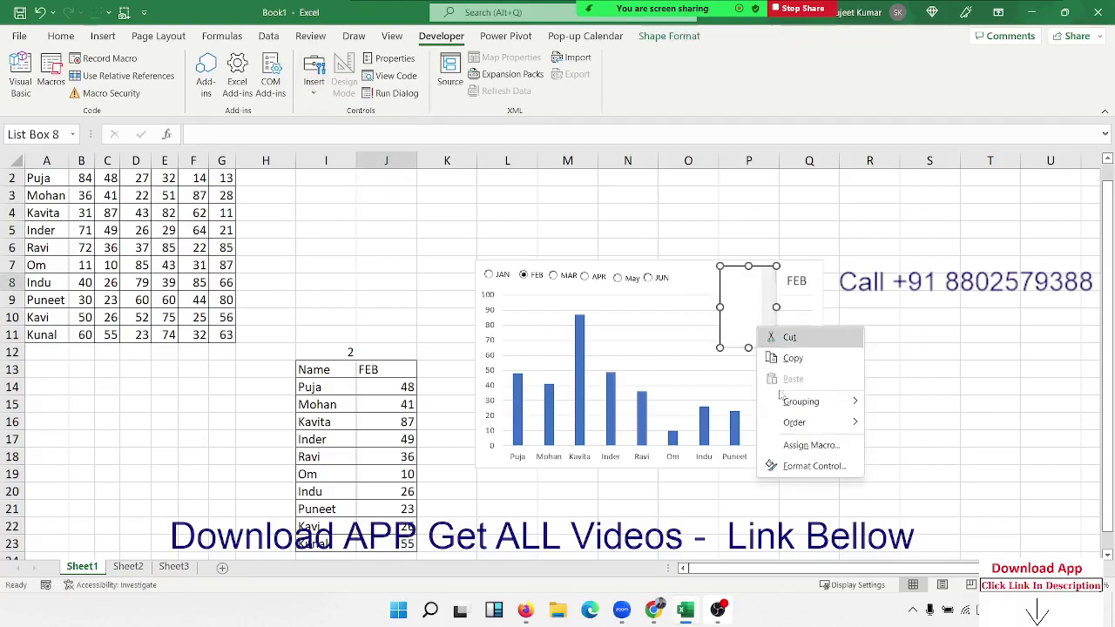
left_click(798, 467)
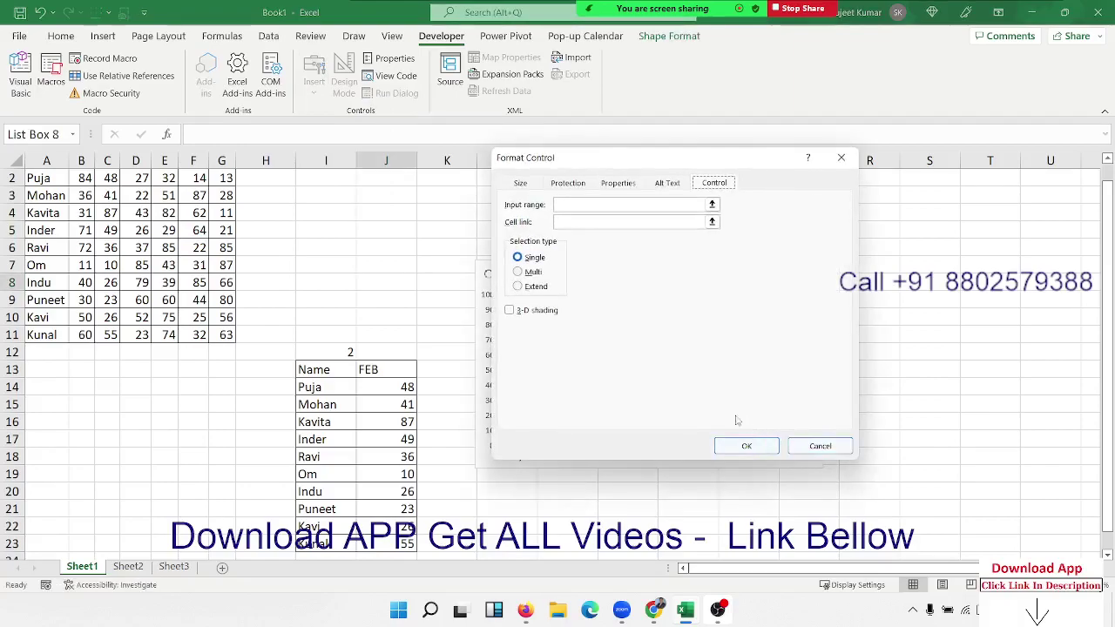
left_click(627, 204)
scroll(131, 262, "up", 1)
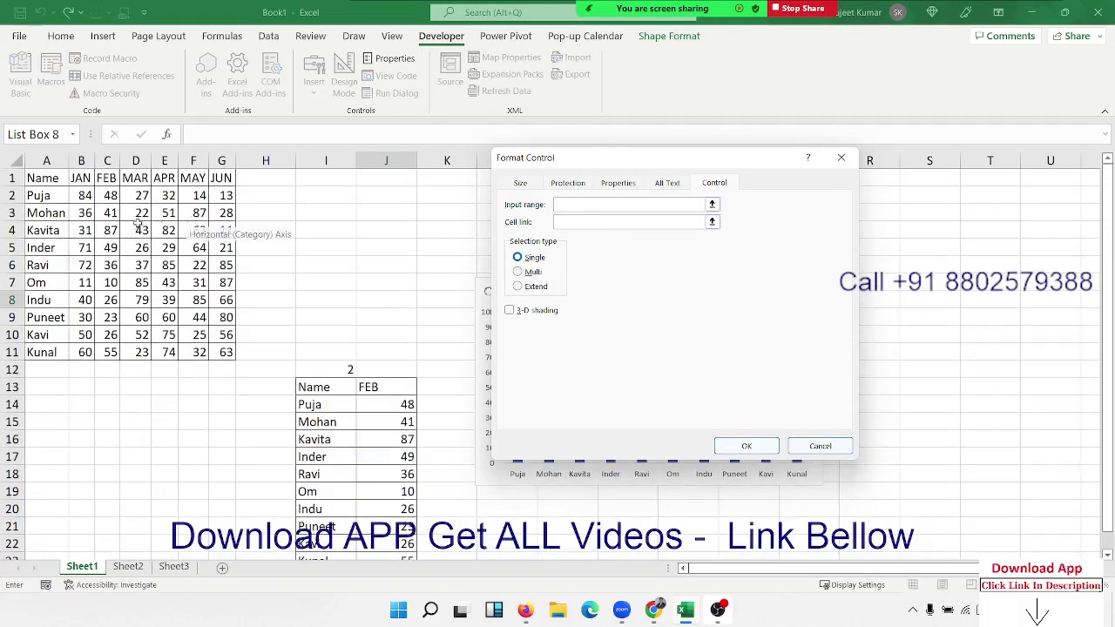
left_click_drag(51, 195, 48, 353)
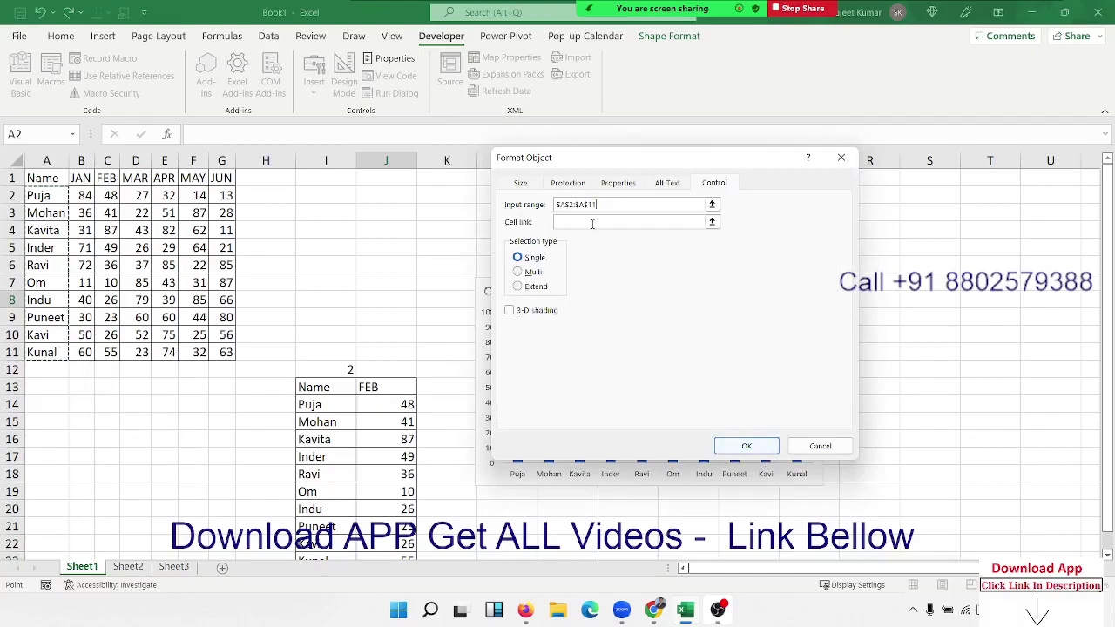
left_click(576, 222)
left_click(347, 369)
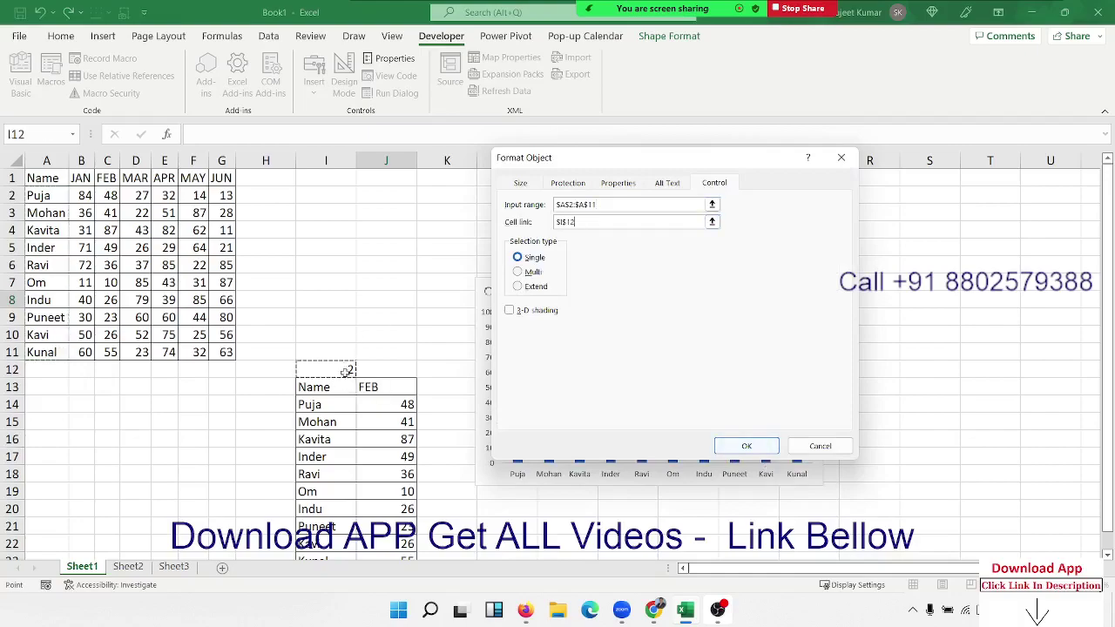
left_click(746, 446)
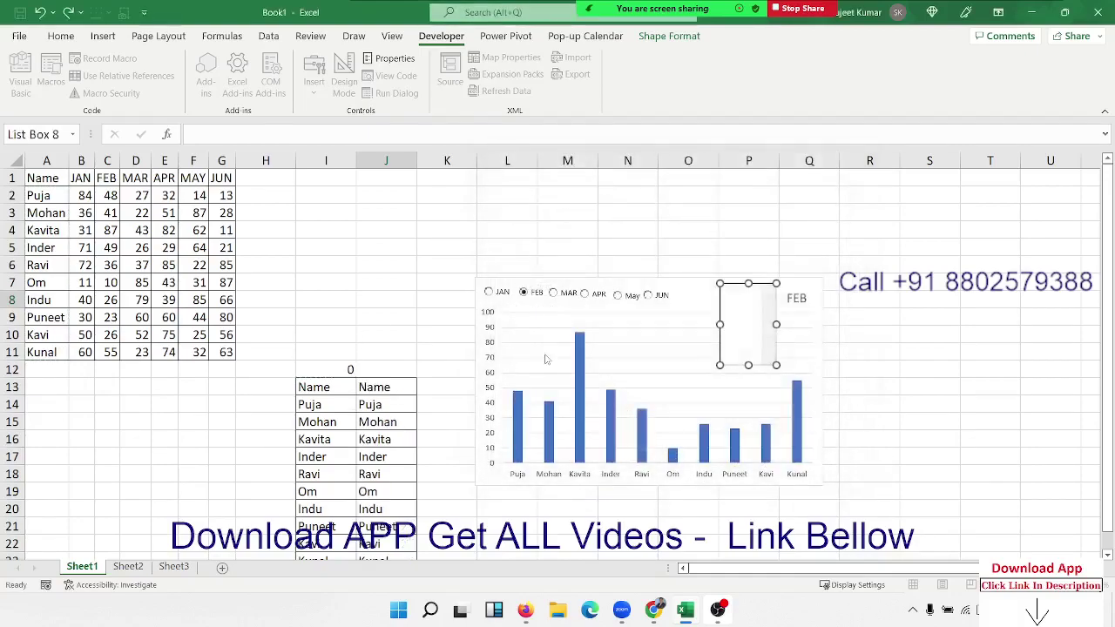
left_click(380, 224)
Step: Pick Inder, Ravi, Om, then Ravi again in the name list, leaving I12 at 5
left_click(813, 345)
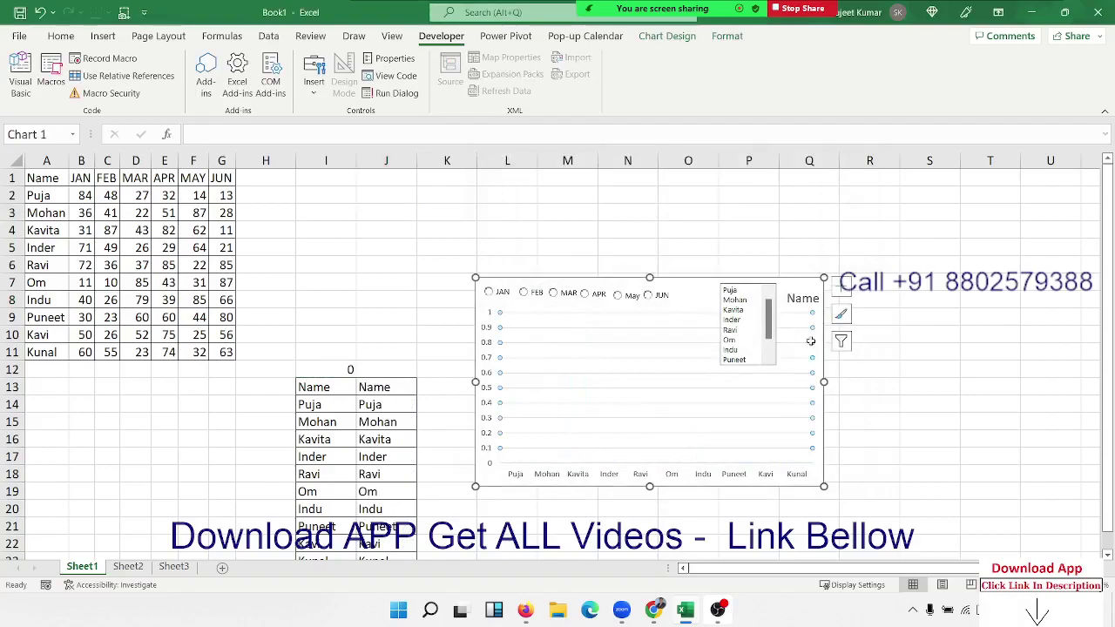
left_click(736, 320)
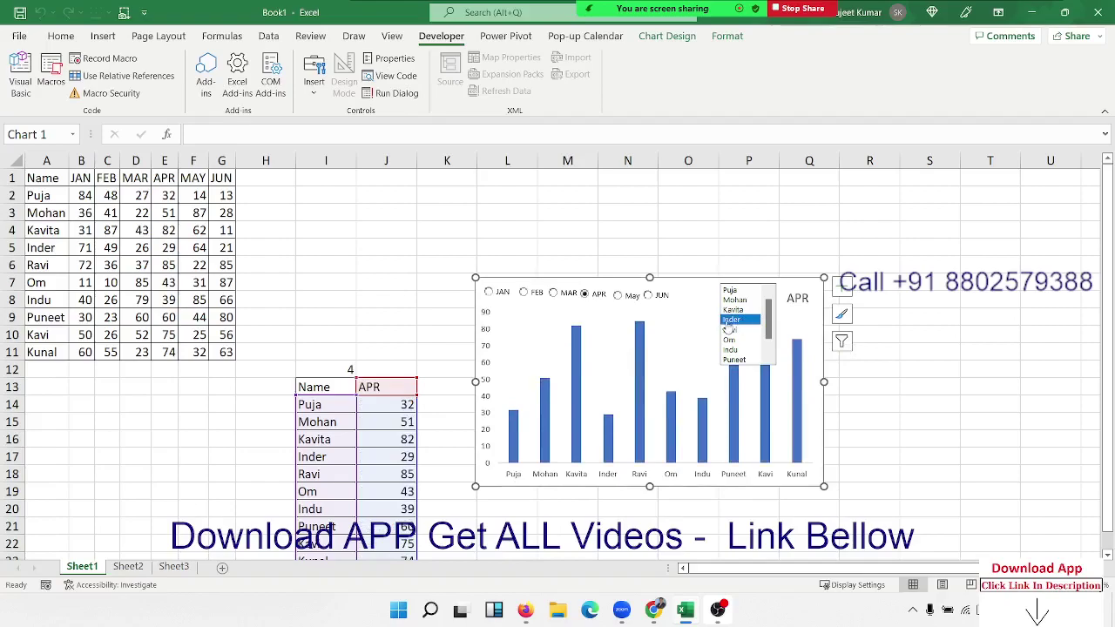
left_click(733, 331)
left_click(730, 341)
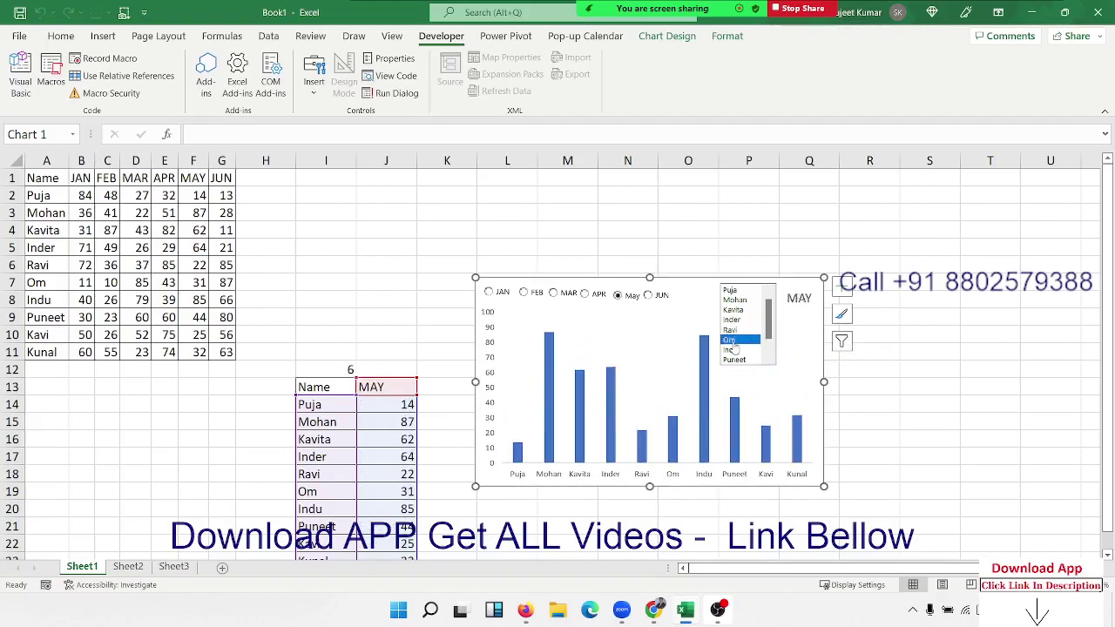
left_click(739, 331)
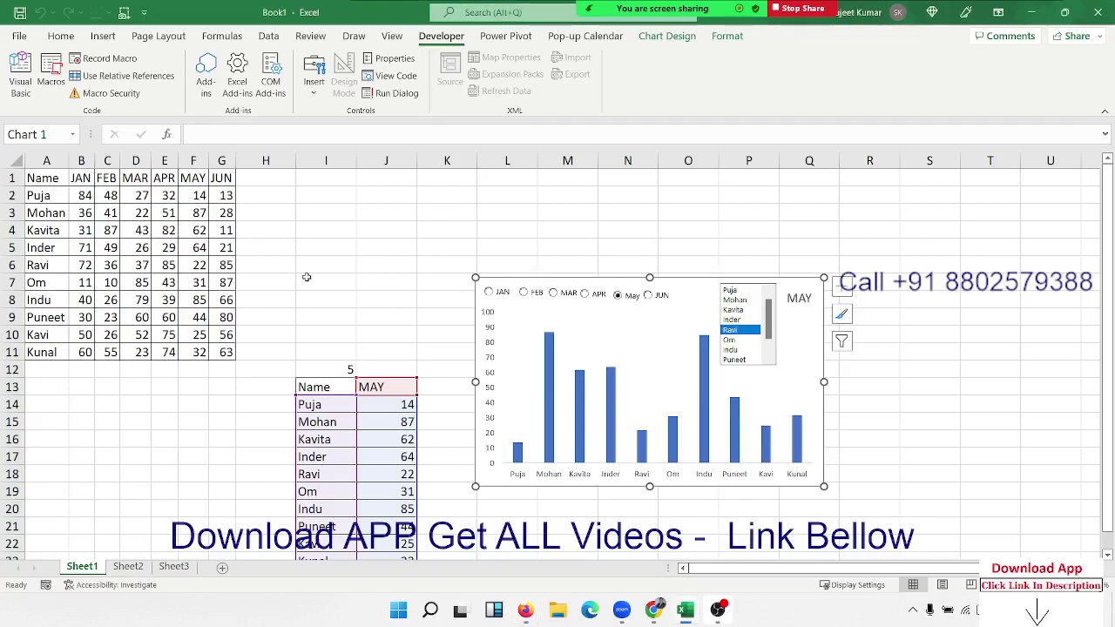
left_click(316, 87)
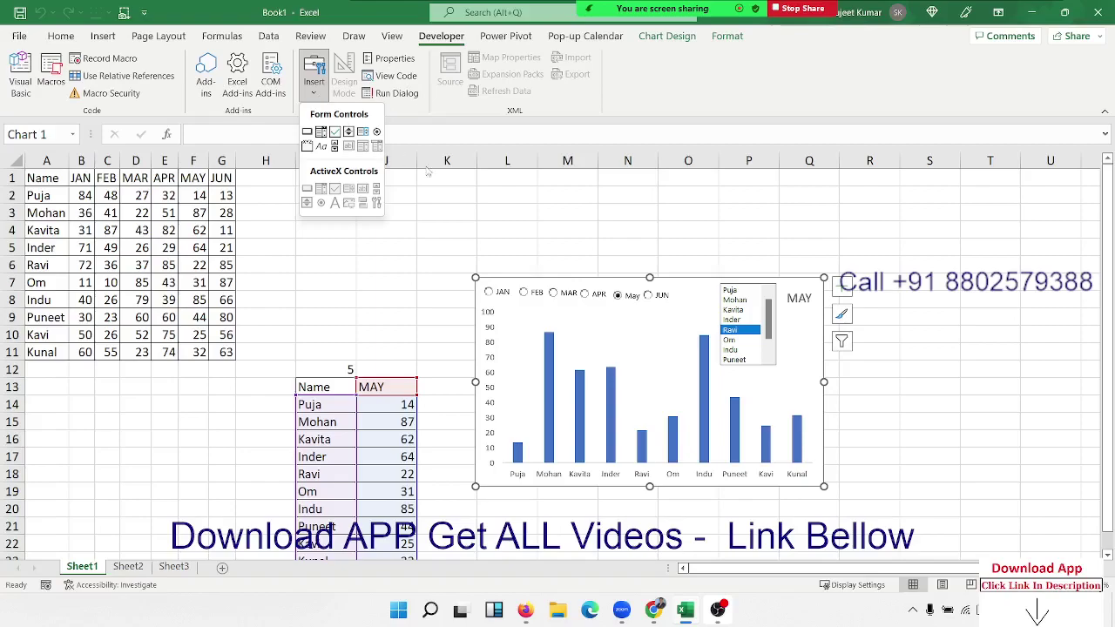
left_click(401, 309)
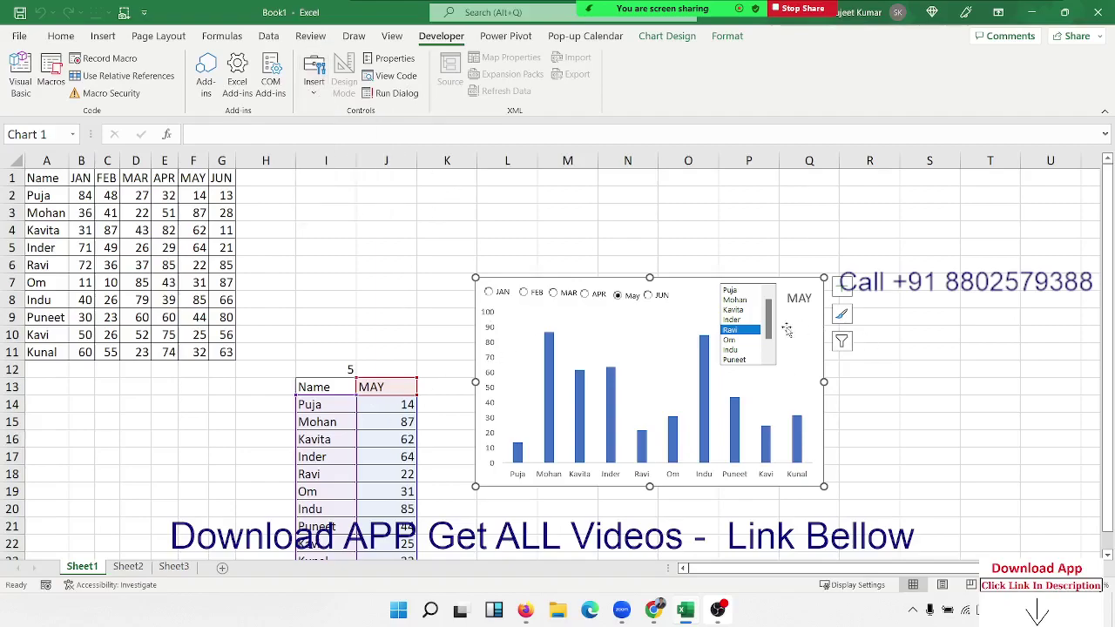
Step: Check the list box options, then select names A2:A7 and Puja's row A2:F2
right_click(768, 333)
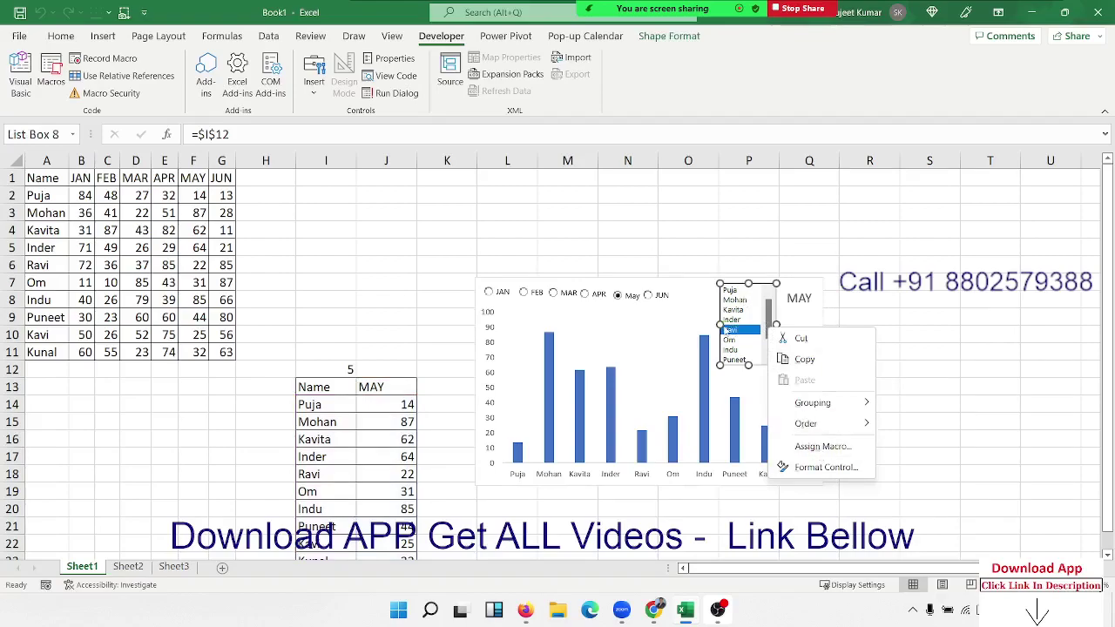
key("Escape")
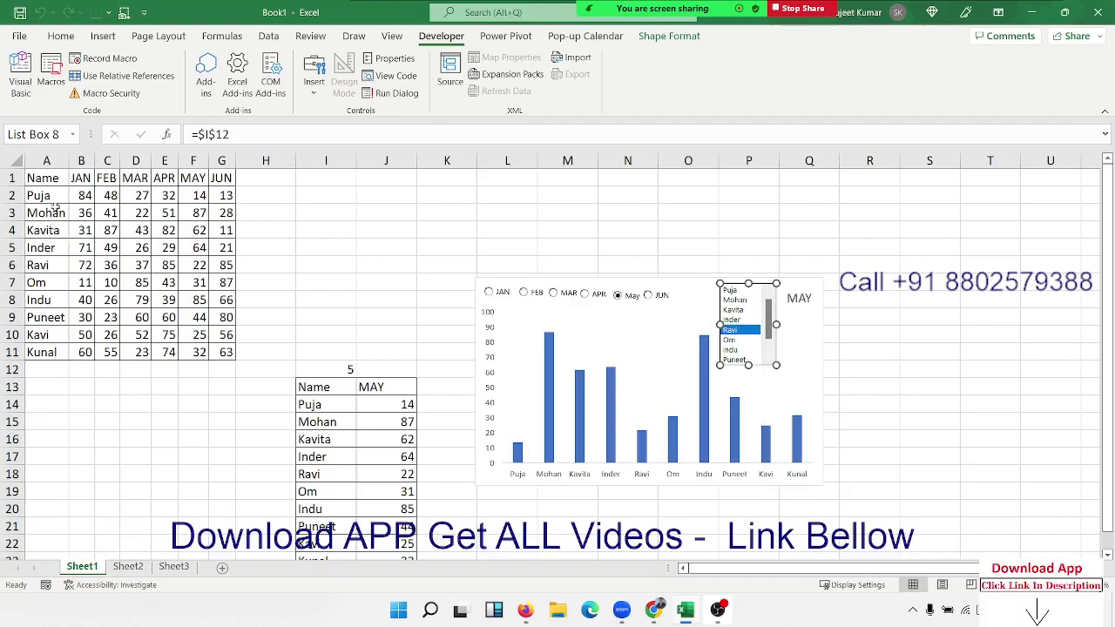
left_click_drag(42, 195, 40, 282)
left_click_drag(38, 193, 194, 195)
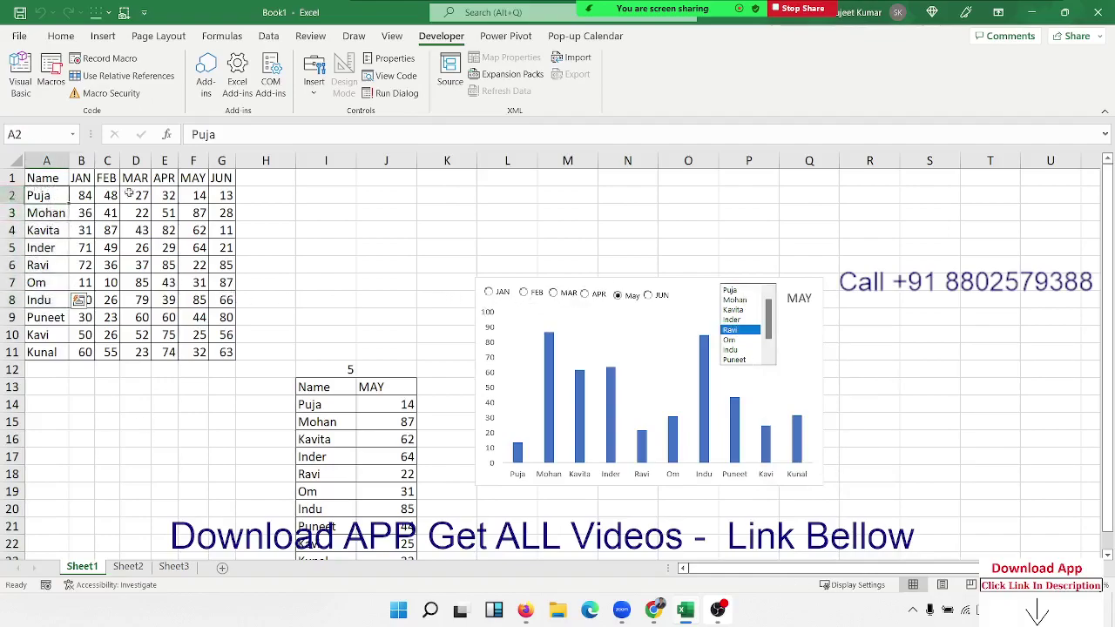
Step: Pick Mohan so the chart shows FEB, checking J14's OFFSET formula and I12's value
left_click(736, 302)
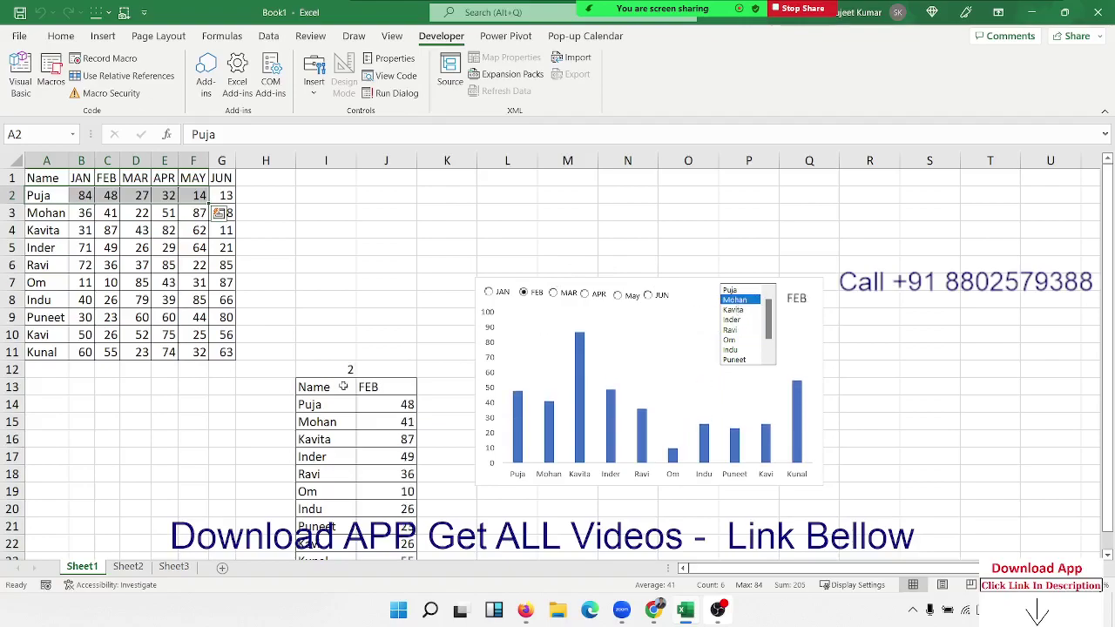
left_click(386, 433)
left_click(389, 410)
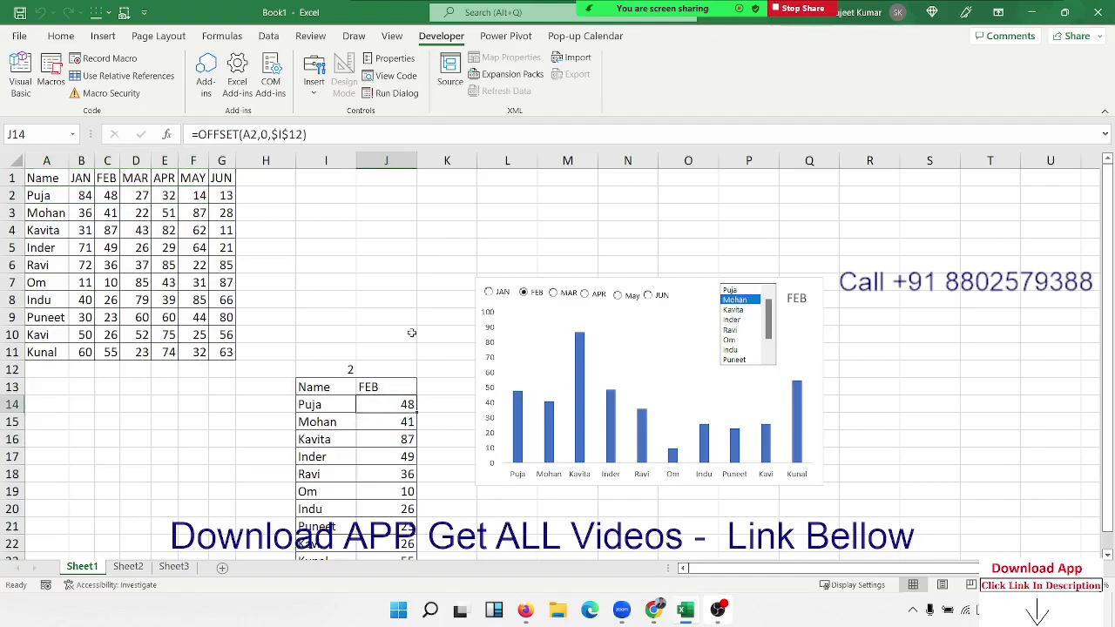
left_click(323, 365)
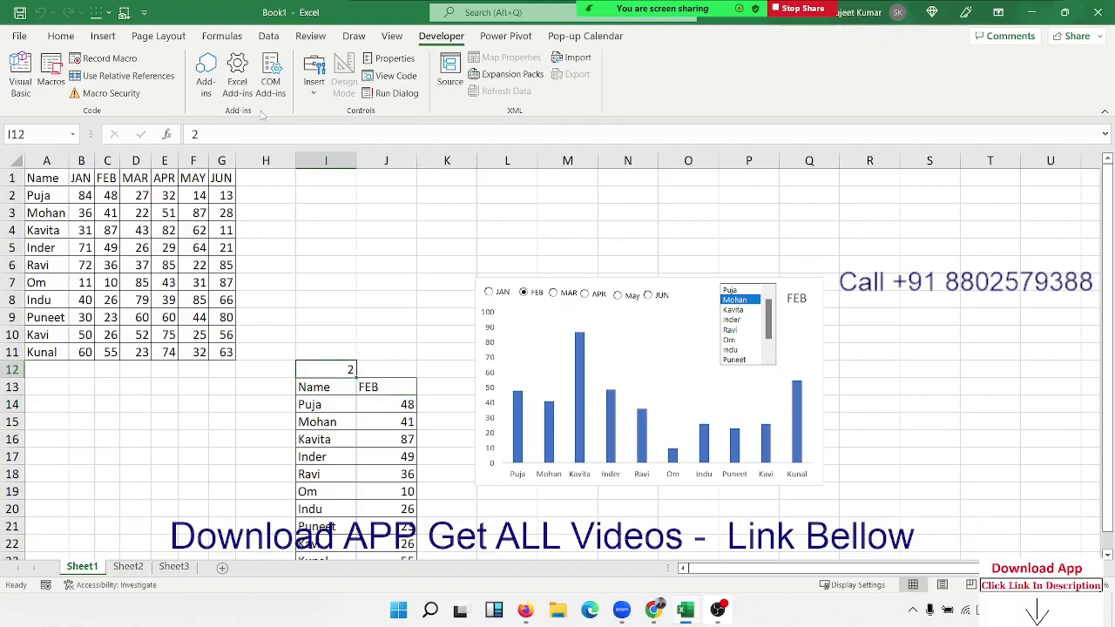
left_click(314, 87)
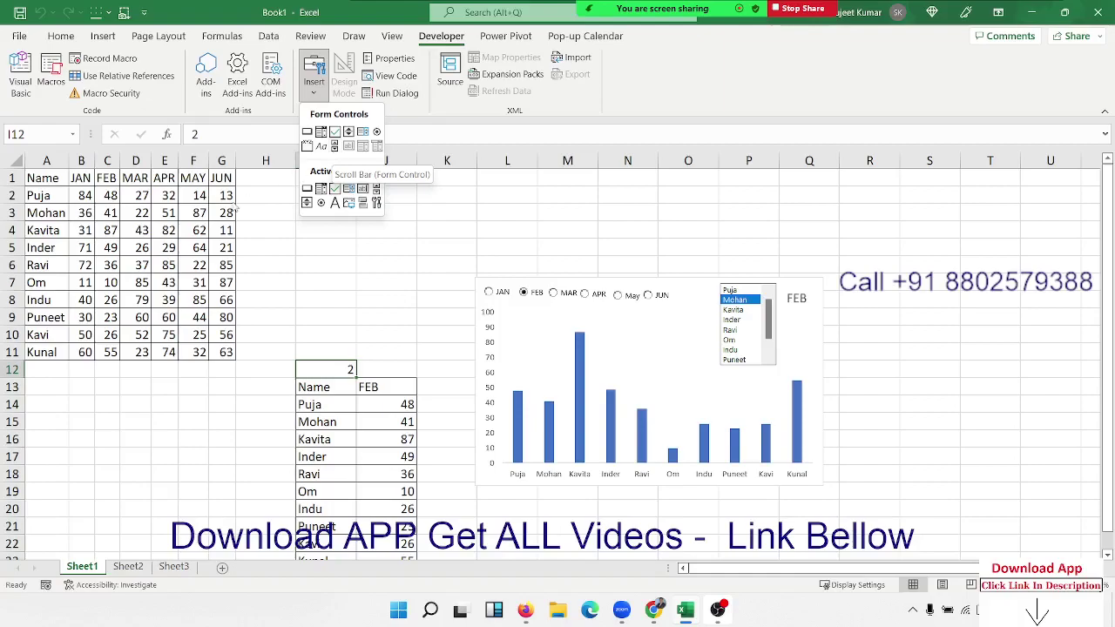
left_click(181, 221)
Step: On Sheet2, enter the header Name in cell A1
left_click(126, 567)
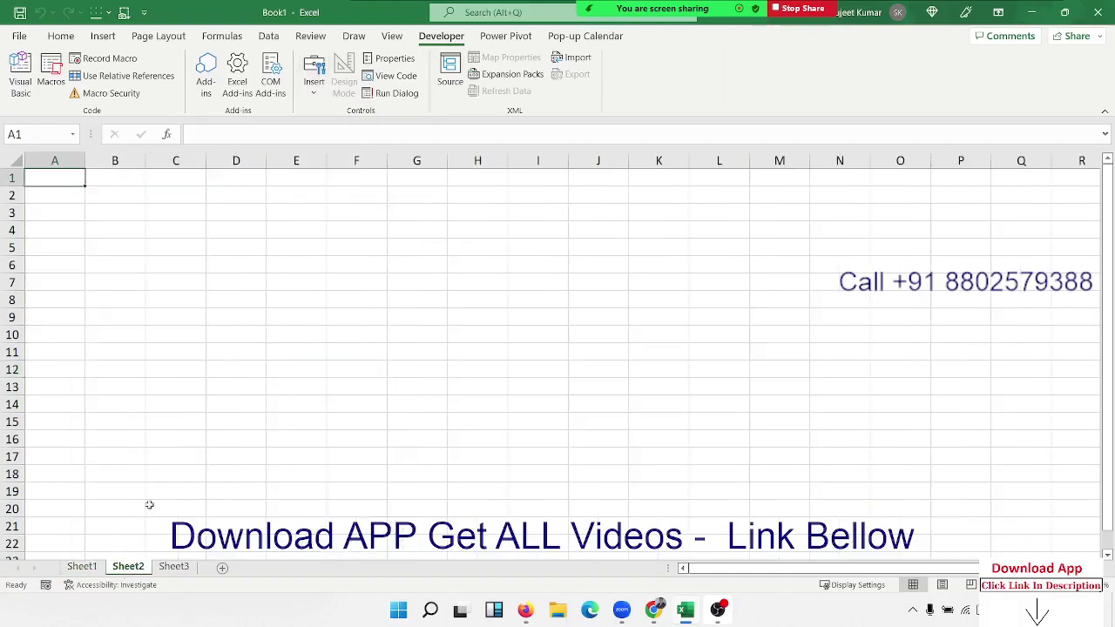
left_click(130, 234)
left_click(138, 212)
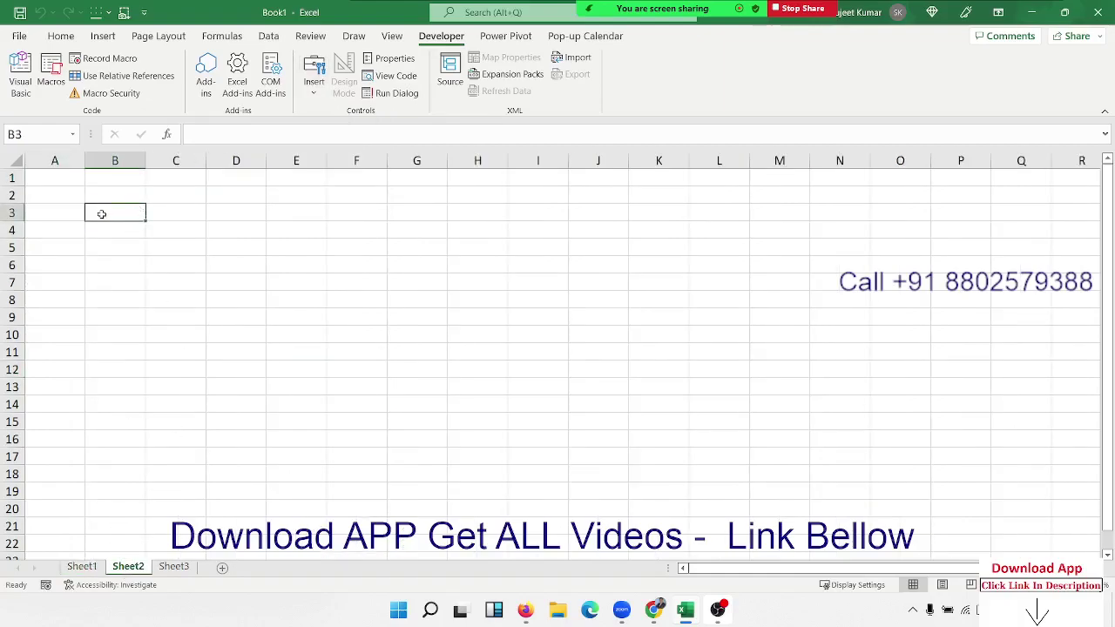
left_click(105, 197)
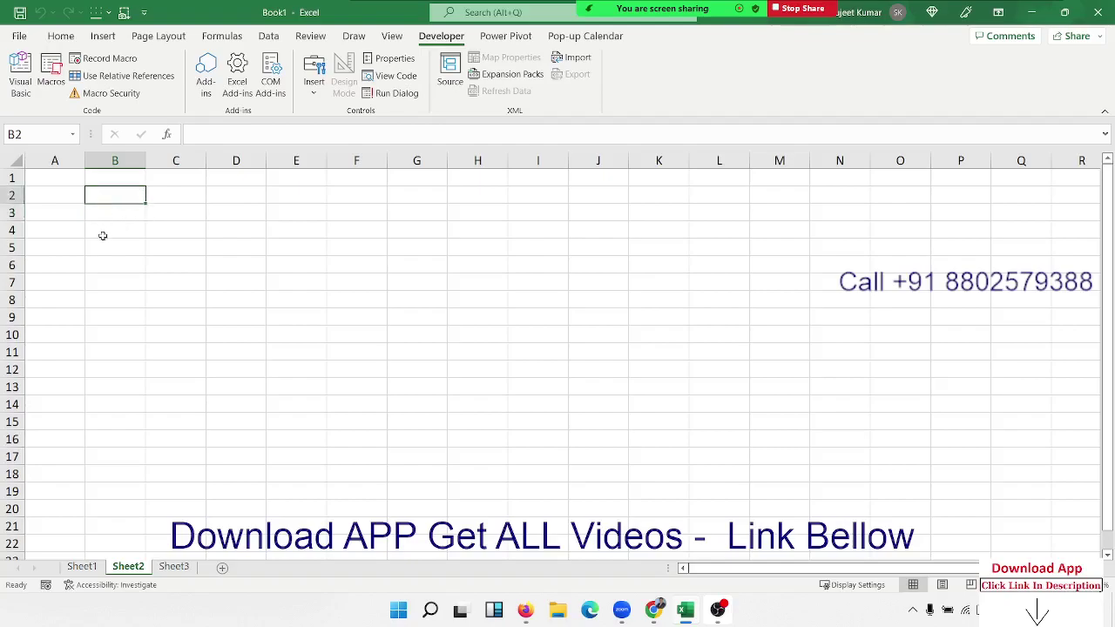
left_click(62, 182)
type("Name")
key("Return")
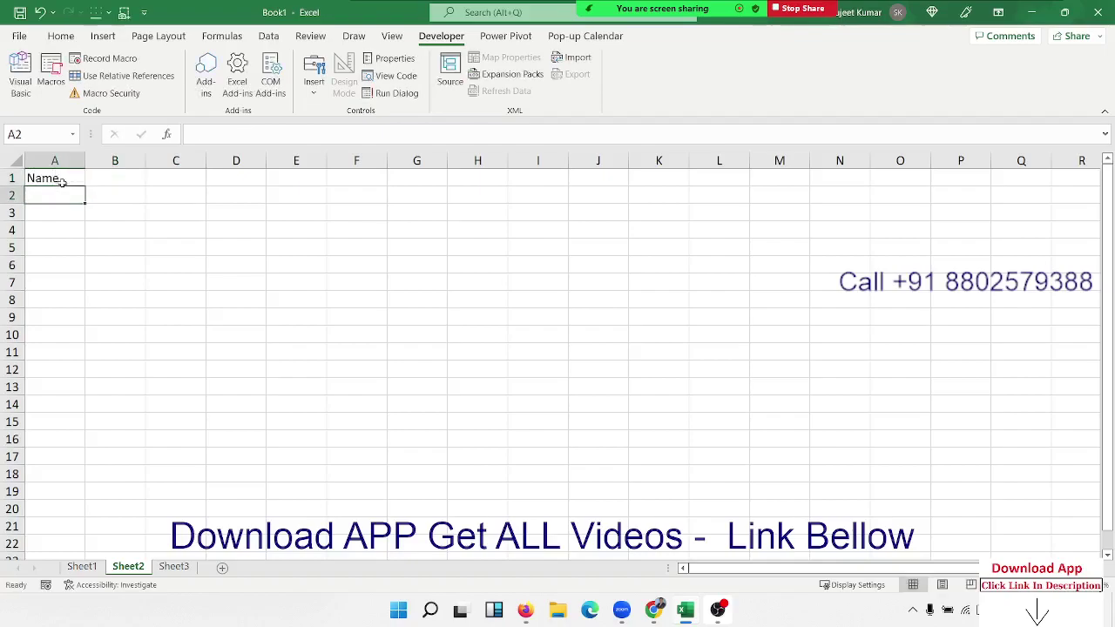
Step: Enter Puja in A2 and fill the repeating names down column A
type("Puja")
left_click(93, 247)
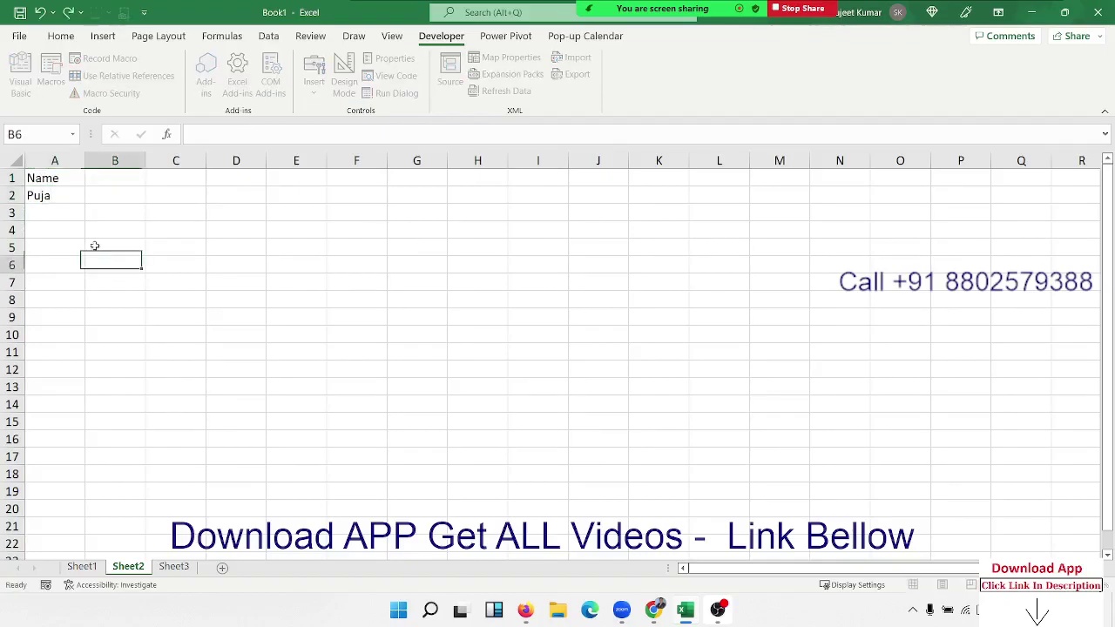
left_click(58, 197)
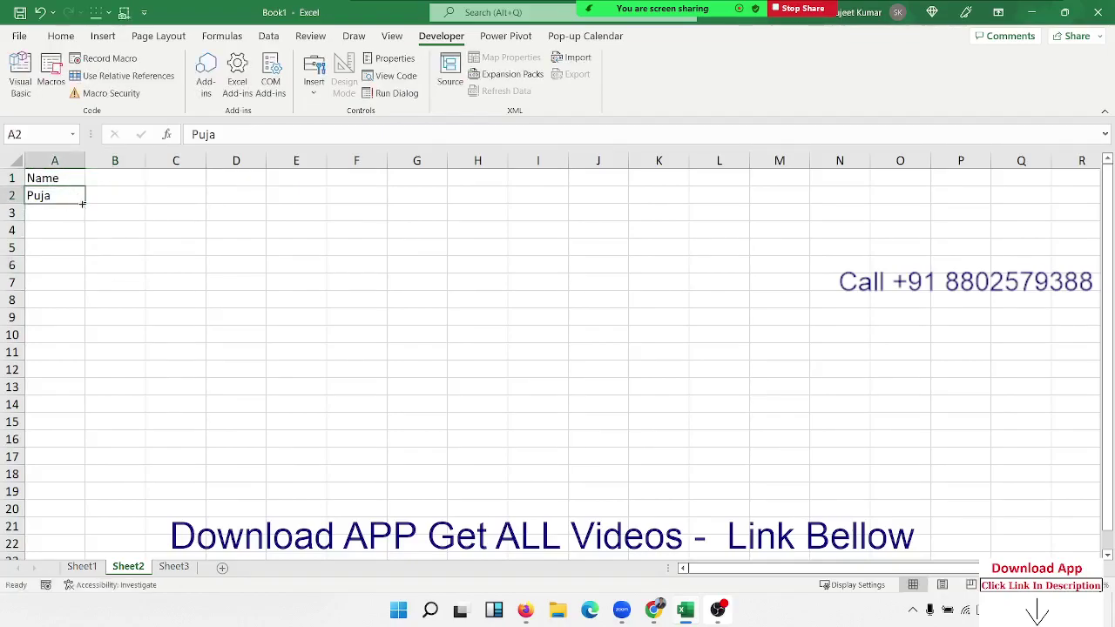
left_click_drag(84, 203, 42, 589)
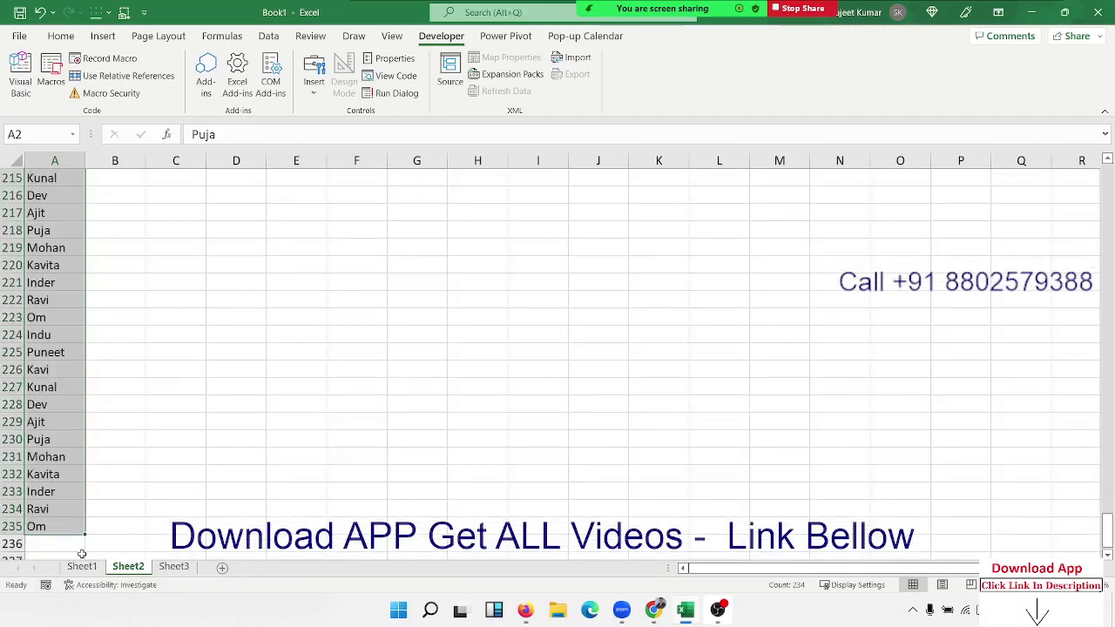
key("ctrl+Home")
Step: Enter JAN in B1 and fill the month headers across toward E1
left_click(114, 178)
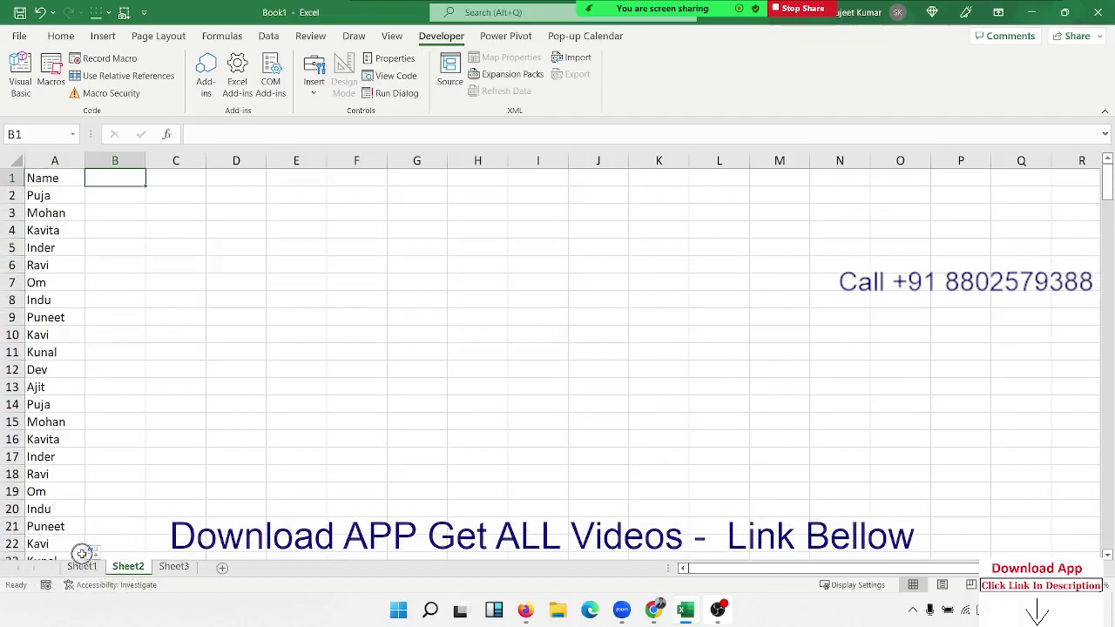
type("JAN")
left_click(123, 349)
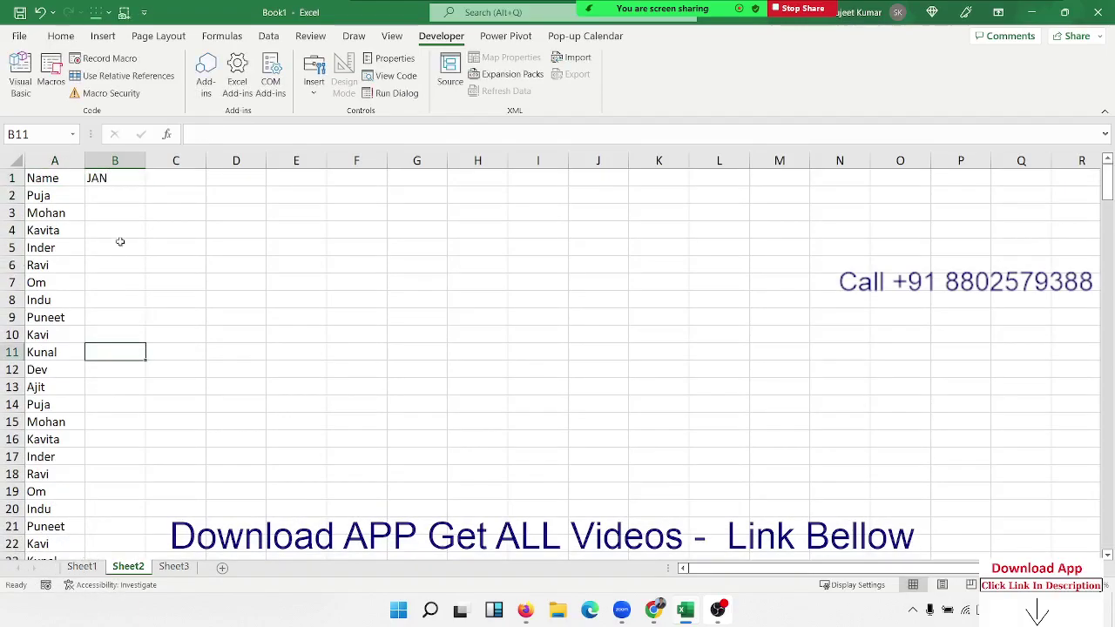
left_click(120, 181)
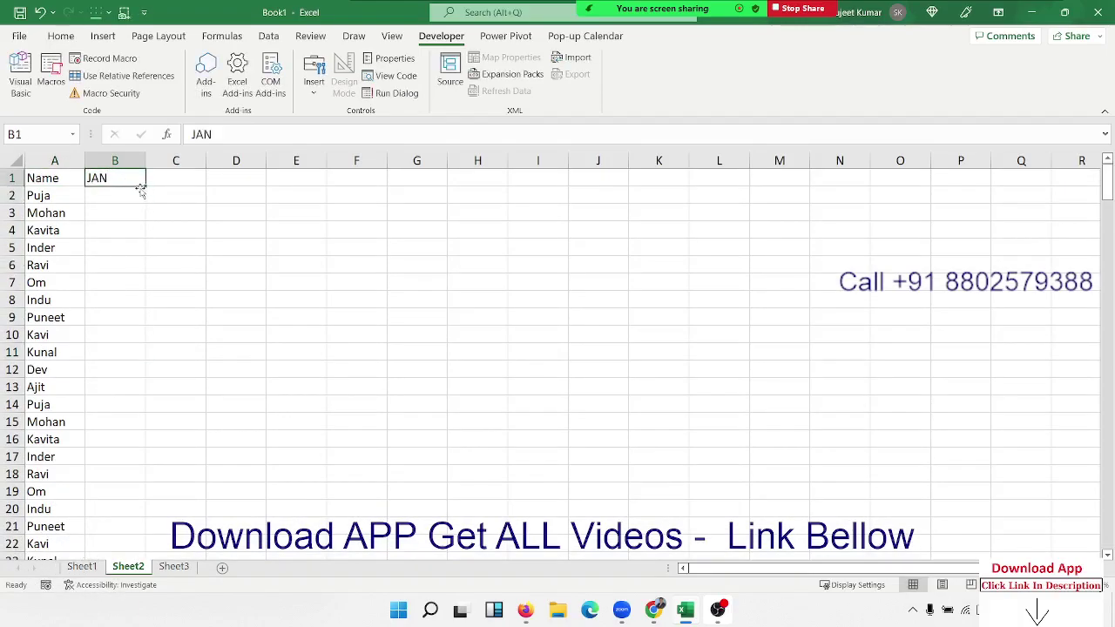
left_click_drag(142, 188, 327, 186)
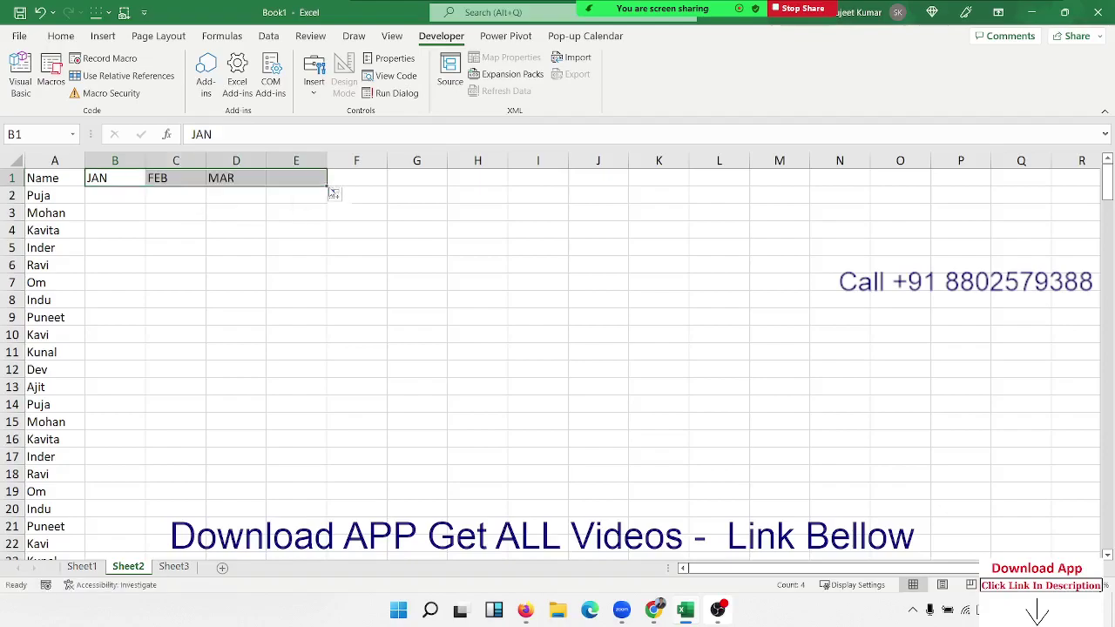
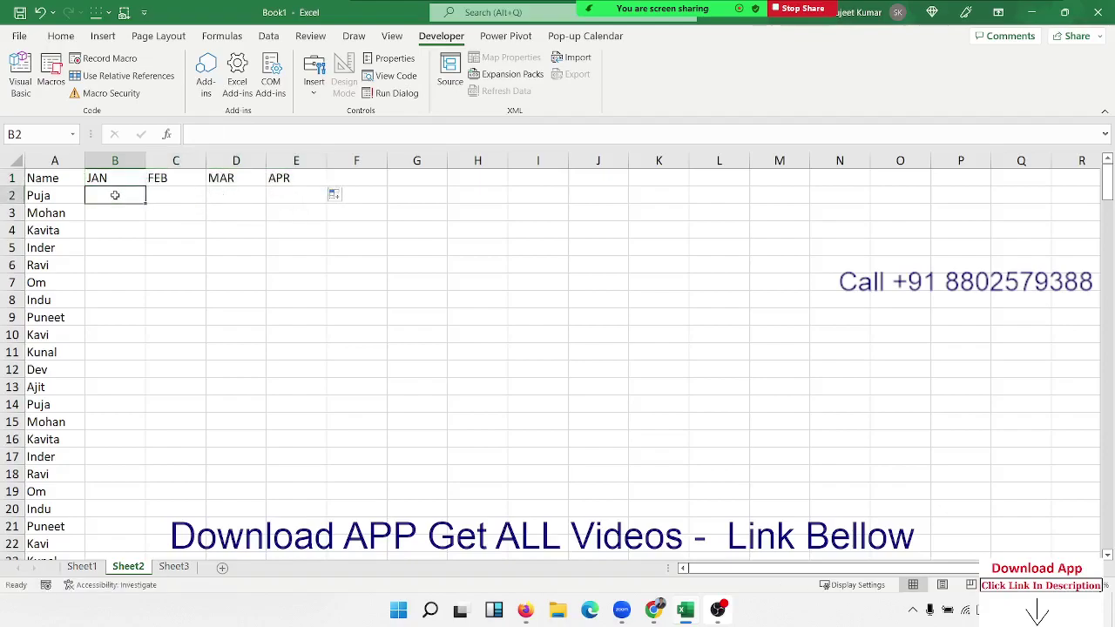
Step: Enter =RANDBETWEEN(10,90) in B2 and fill it across JAN–APR and down every name row
type("=ra")
key("Down")
key("Down")
key("Down")
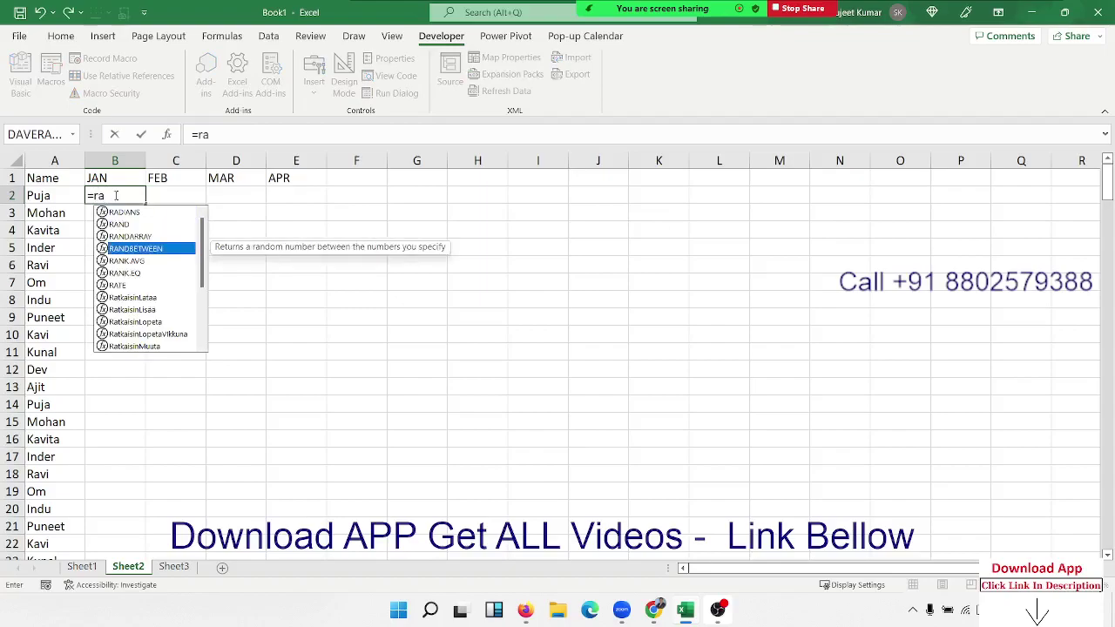
key("Tab")
type("0")
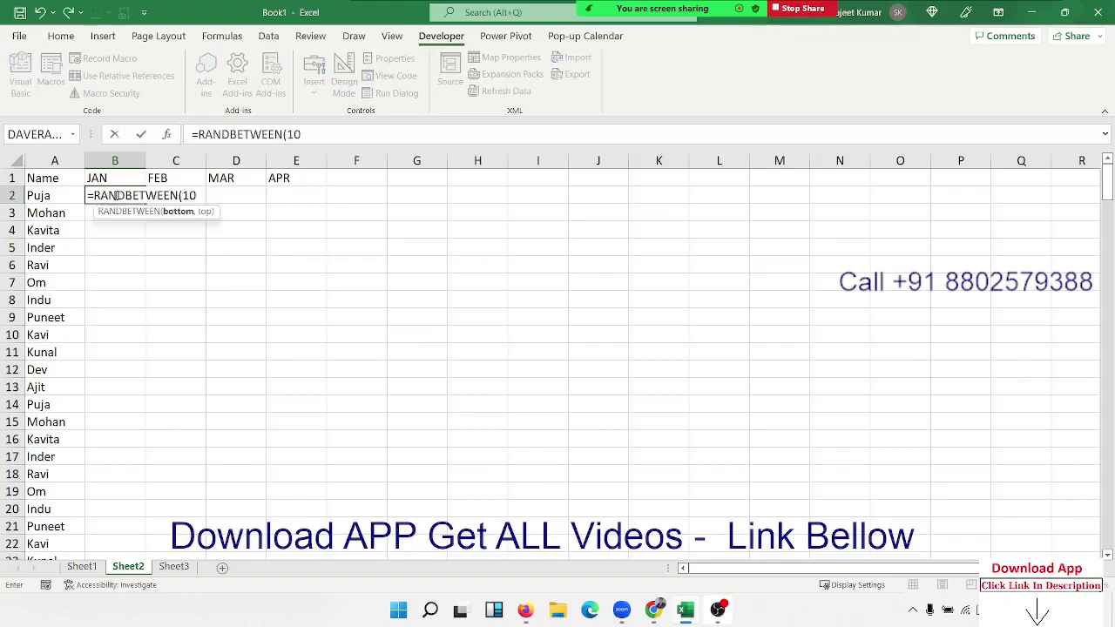
type(",90")
key("Return")
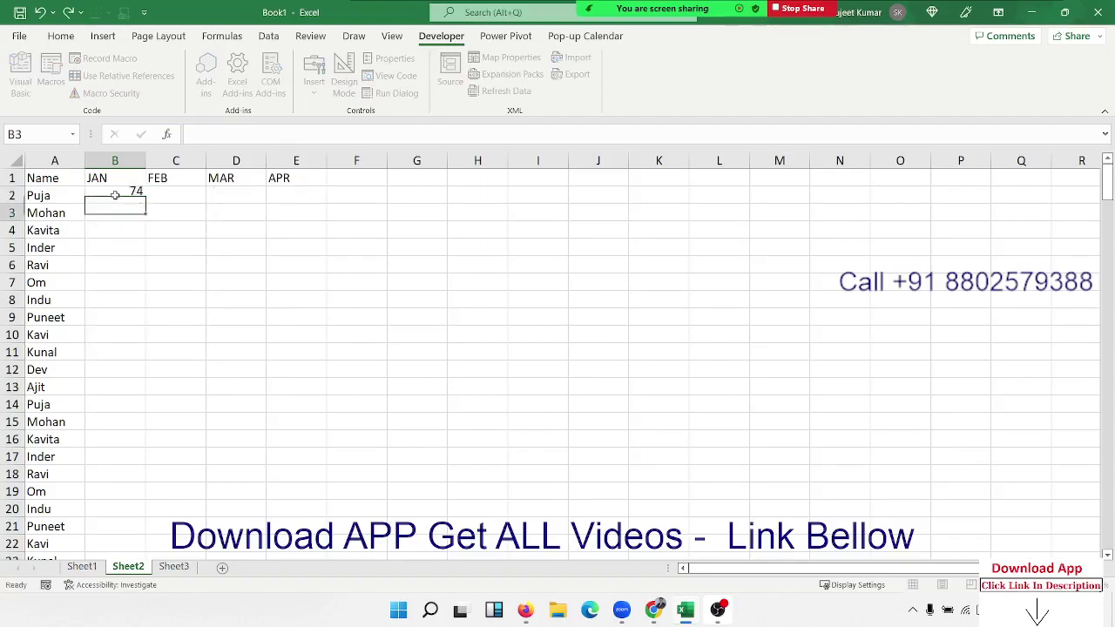
left_click_drag(114, 195, 281, 199)
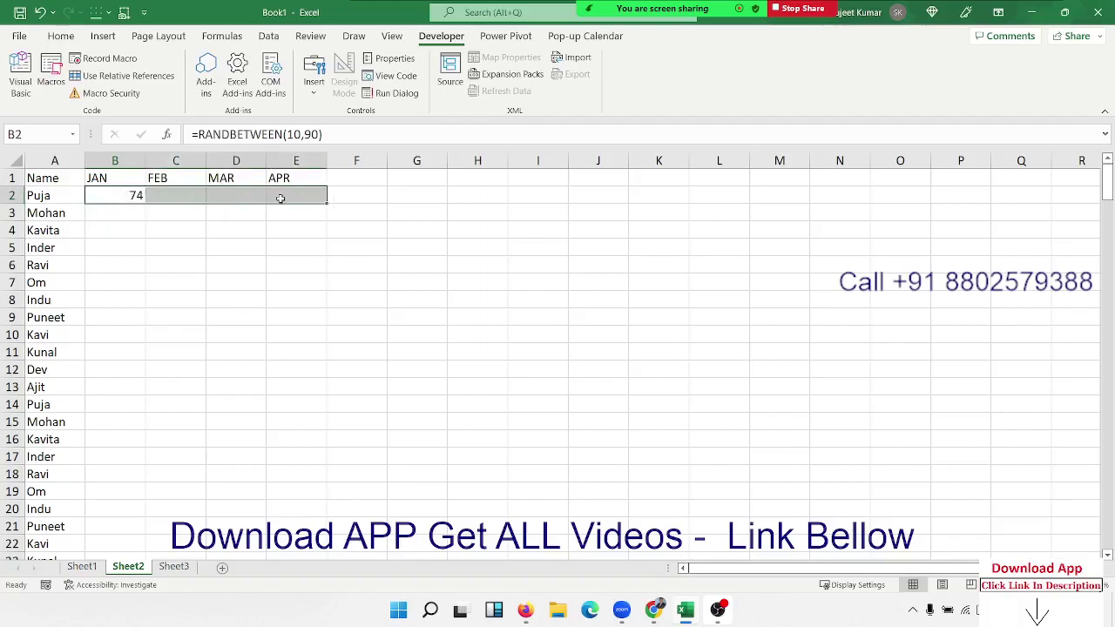
double_click(327, 202)
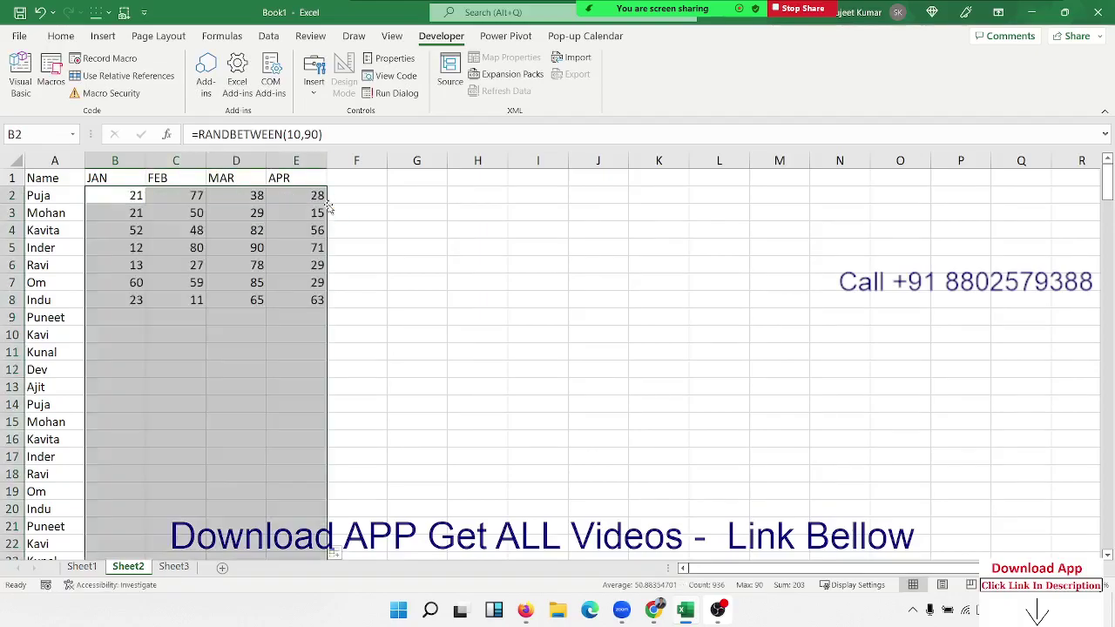
Step: Copy the random block and paste it back as values so the numbers stay fixed
key("ctrl+c")
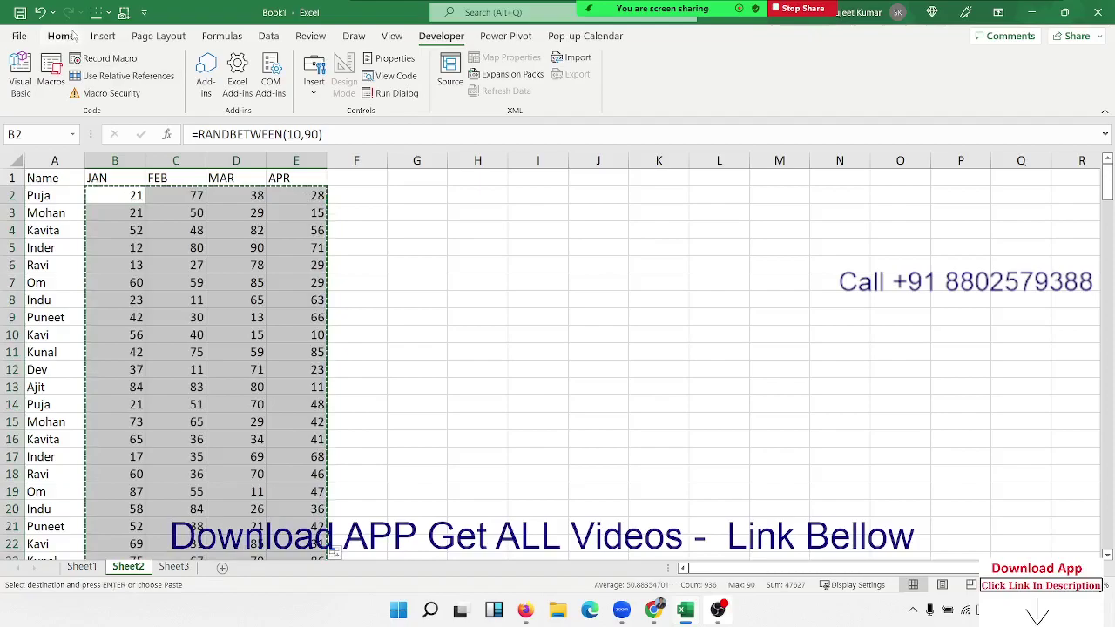
left_click(61, 35)
left_click(21, 90)
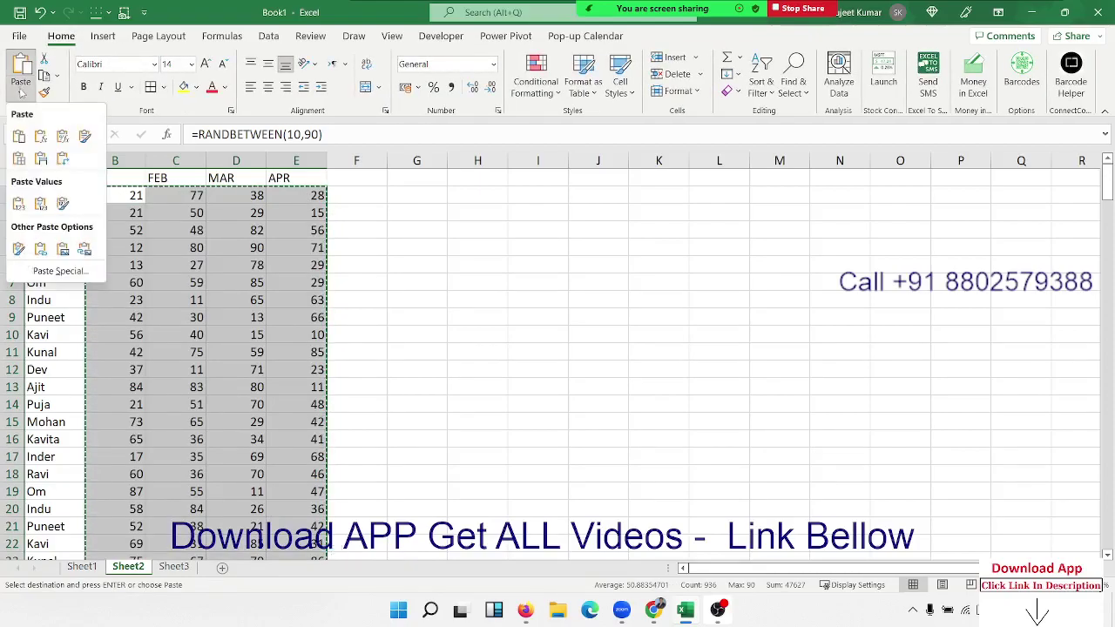
left_click(18, 204)
left_click(174, 232)
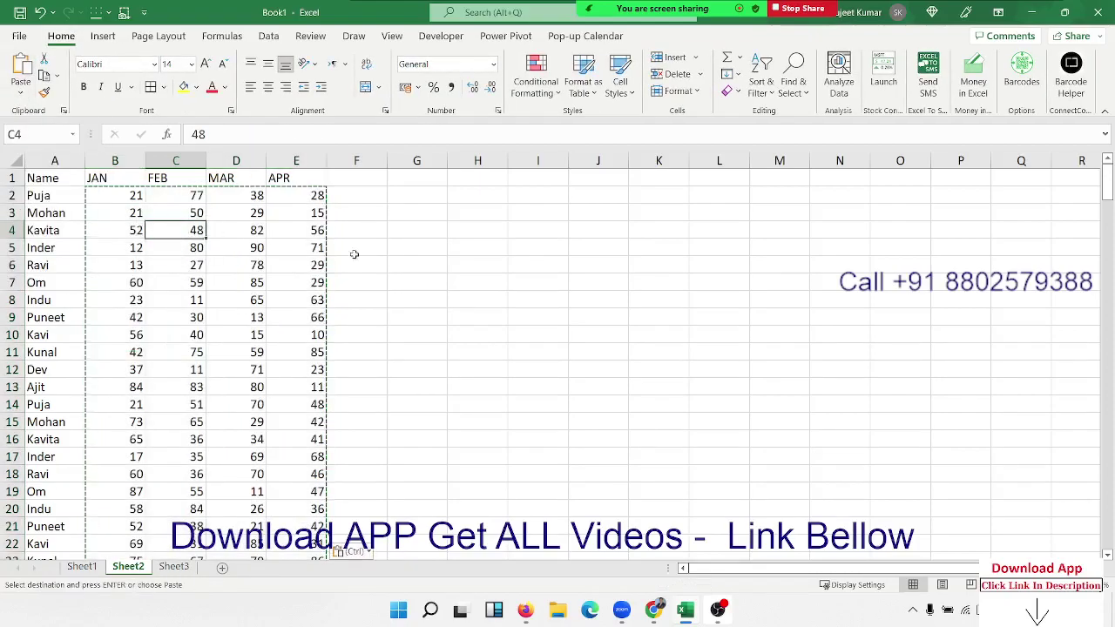
key("Escape")
mouse_move(590, 192)
left_mouse_down()
mouse_move(829, 350)
mouse_move(906, 353)
left_mouse_up()
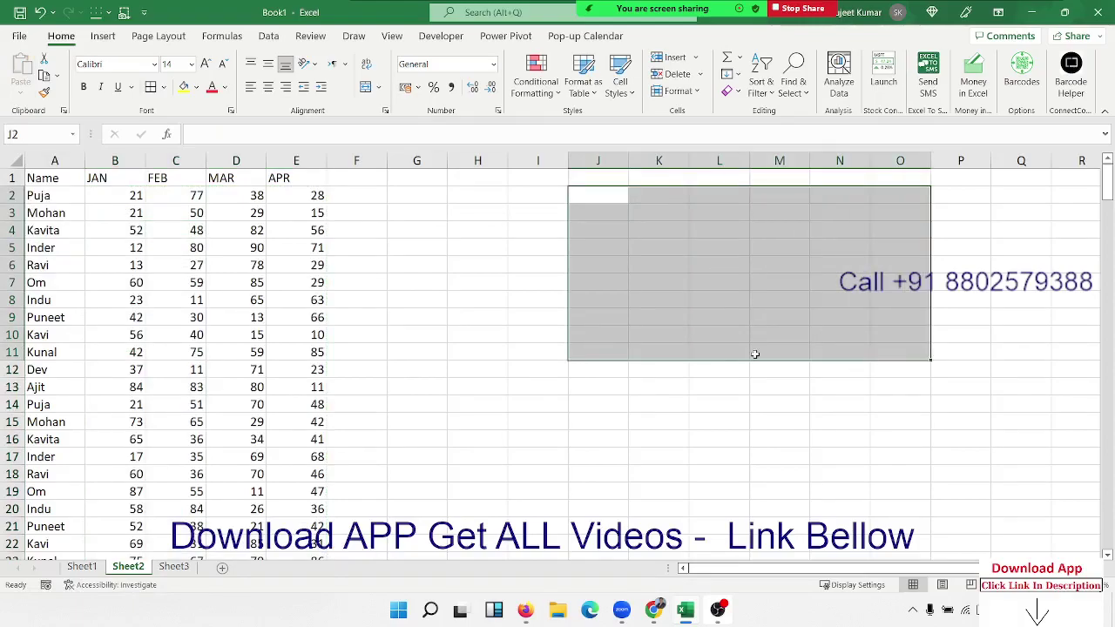
left_click(688, 291)
left_click(18, 36)
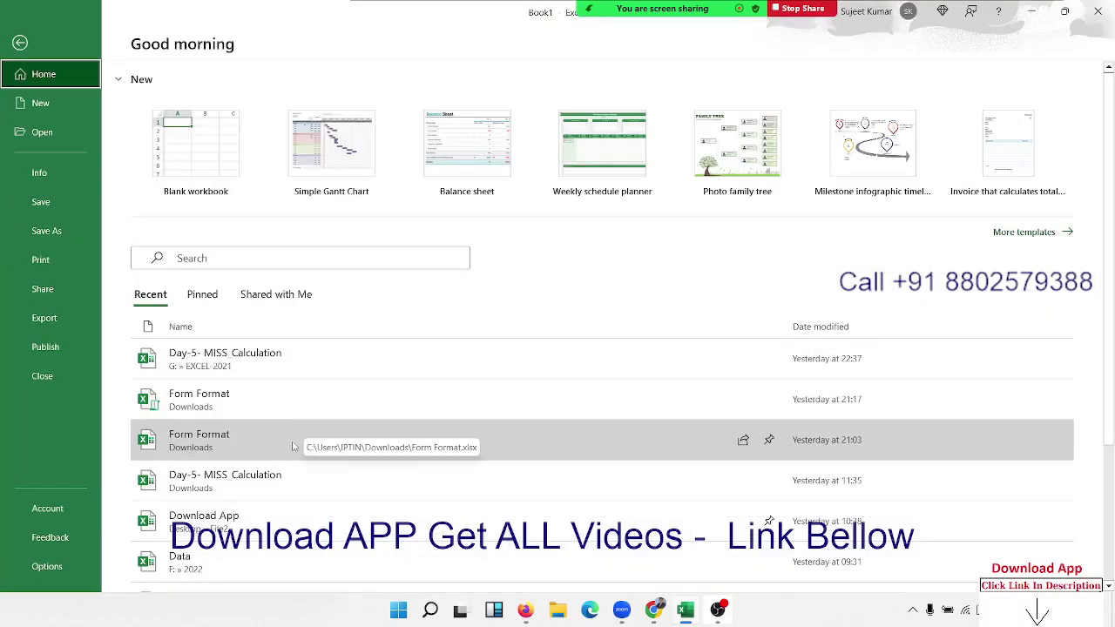
left_click(47, 139)
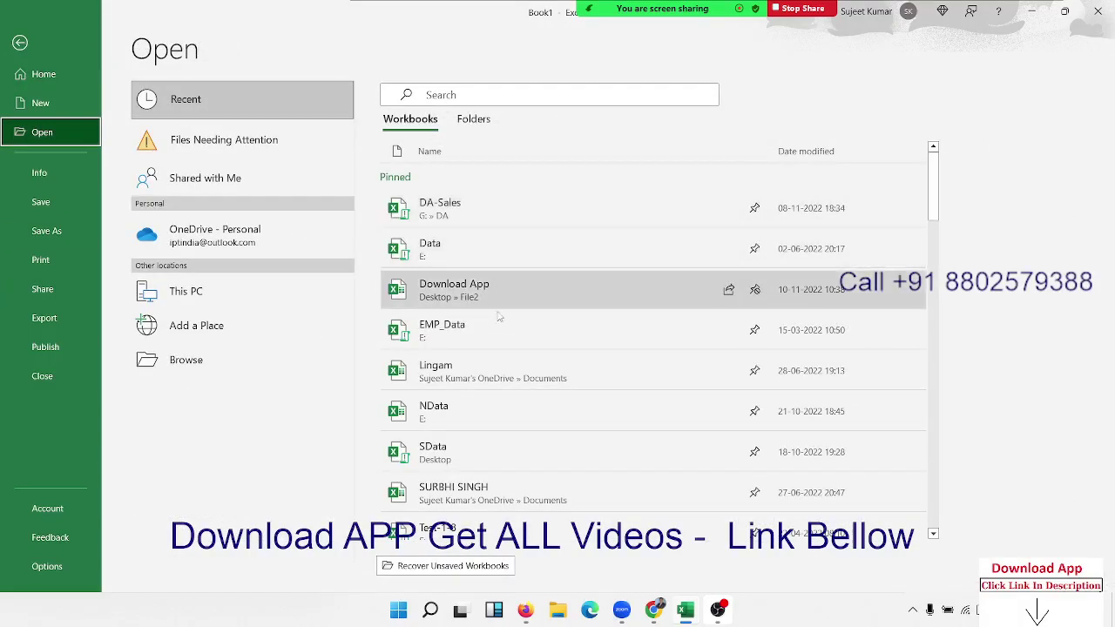
key("Escape")
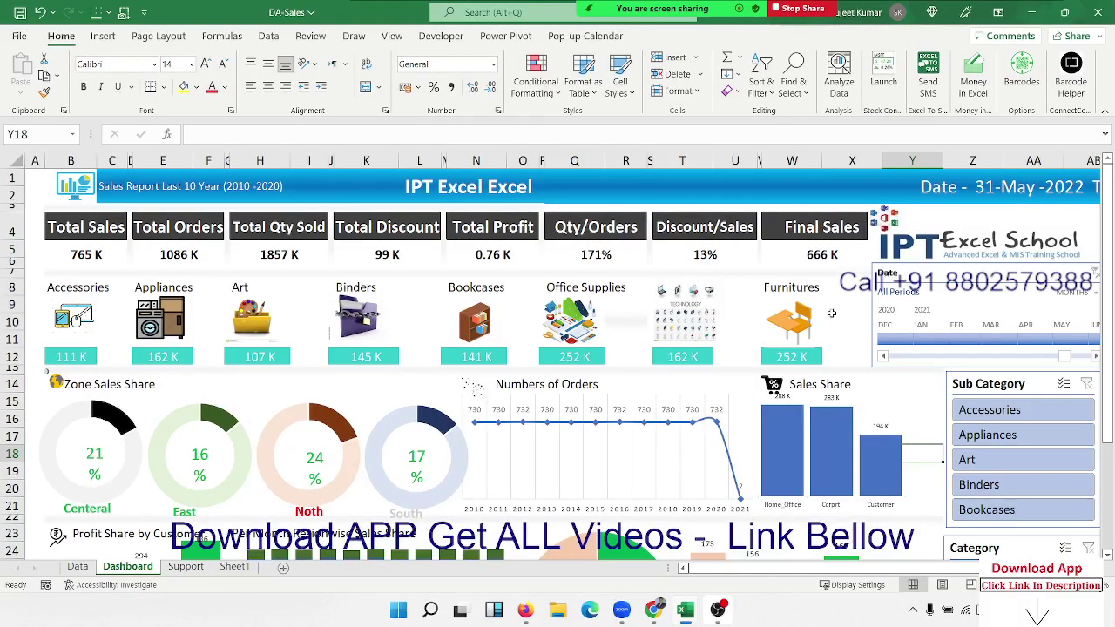
scroll(752, 343, "down", 7)
scroll(560, 371, "up", 7)
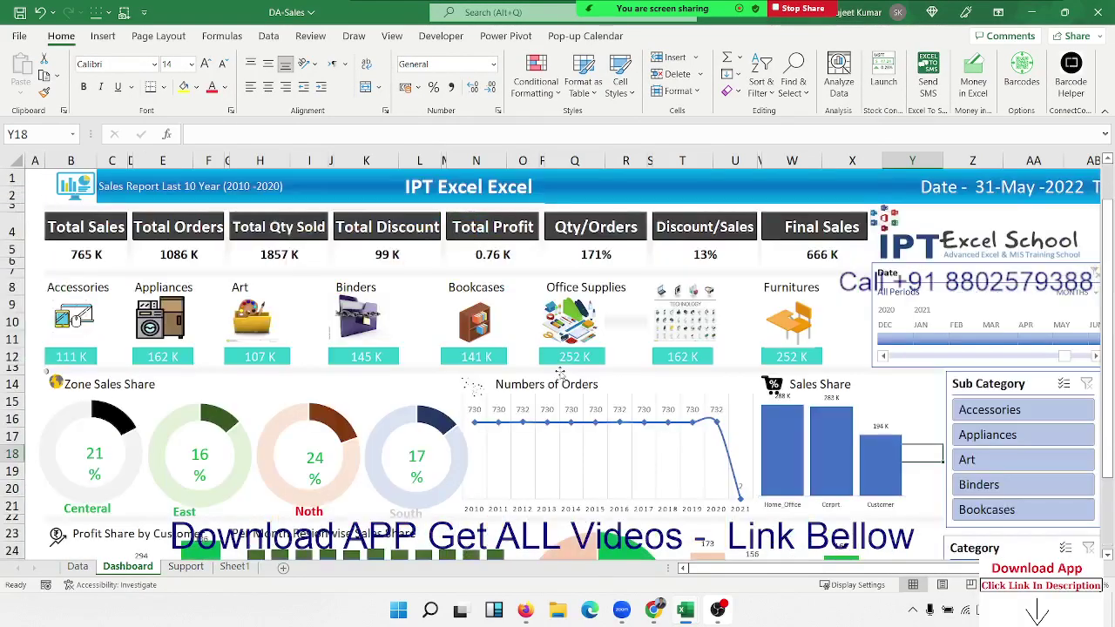
scroll(560, 371, "down", 15)
scroll(561, 371, "up", 4)
scroll(560, 371, "up", 11)
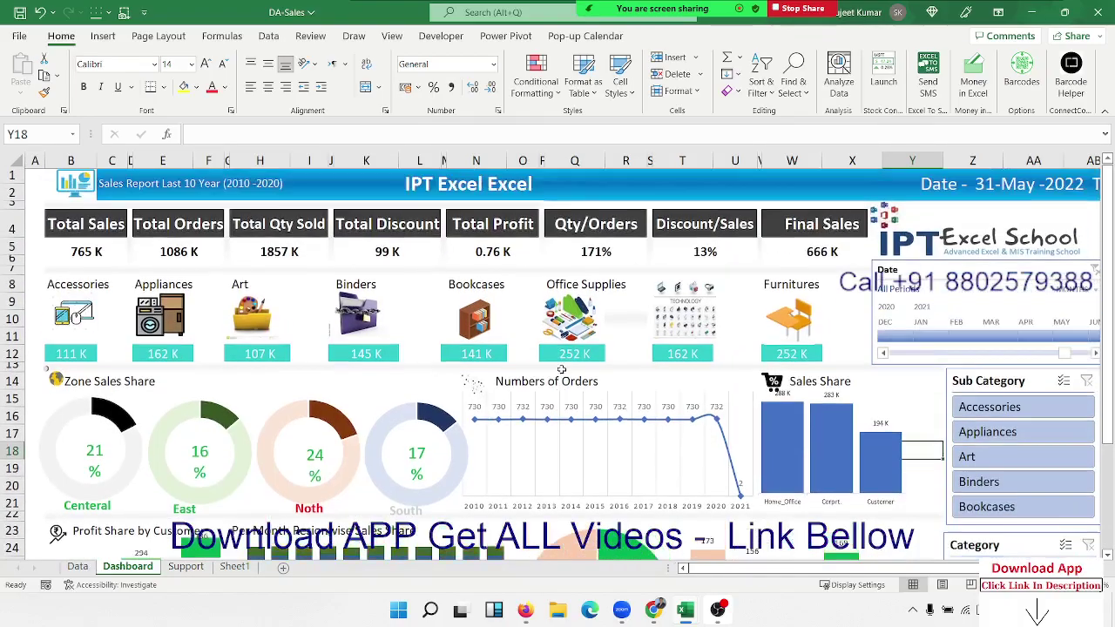
scroll(562, 368, "down", 3)
scroll(562, 368, "down", 4)
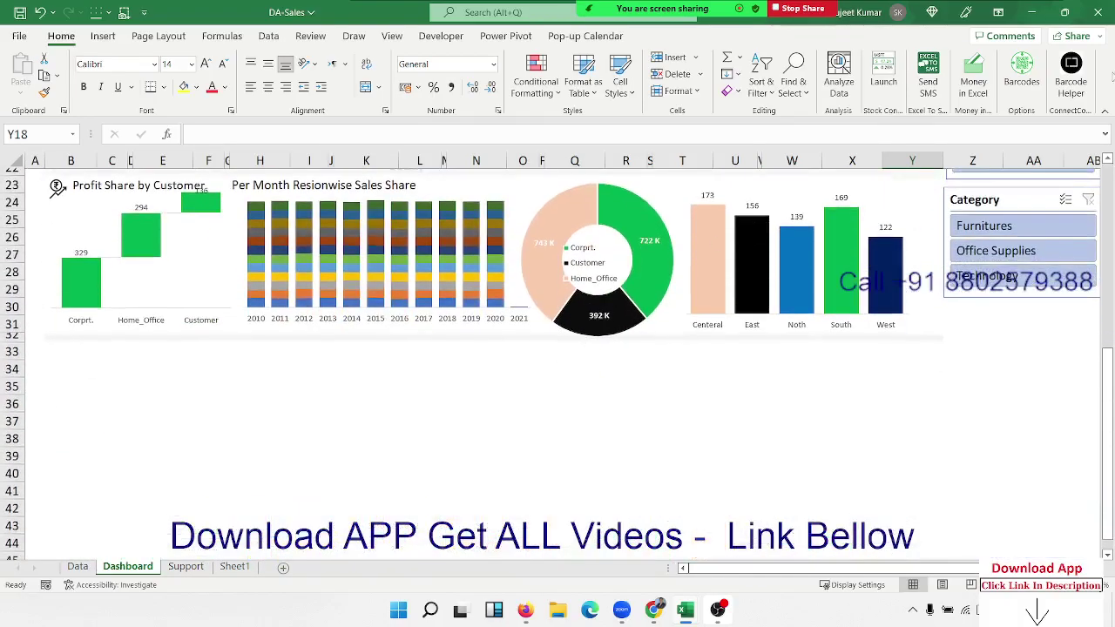
left_click(1098, 12)
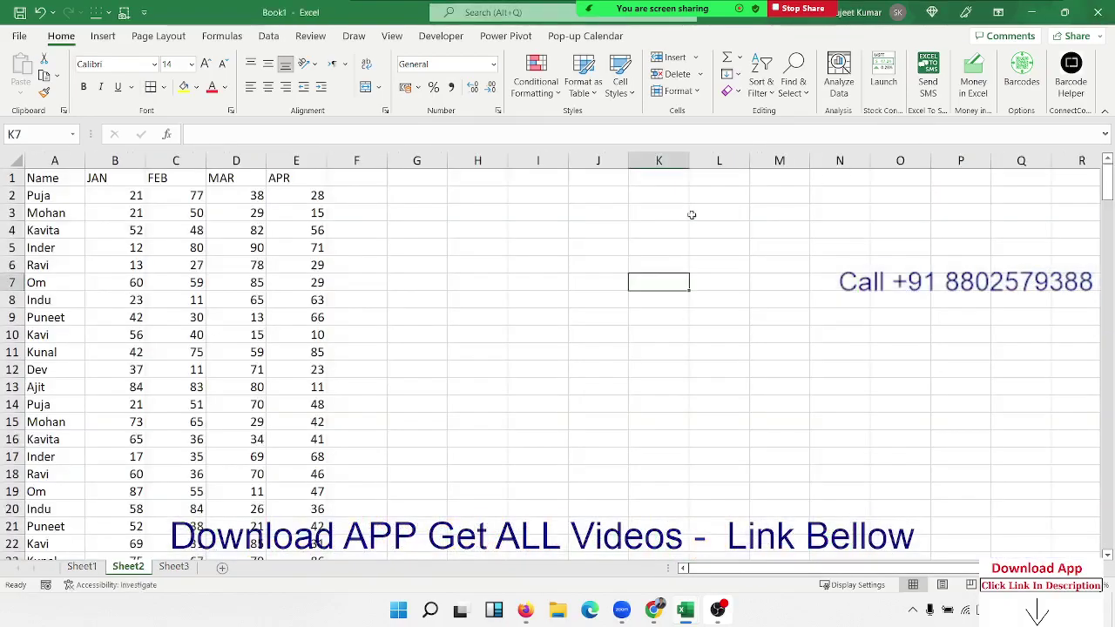
key("ctrl+Home")
key("ctrl+shift+Down")
key("shift+Right")
key("shift+Right")
key("shift+Right")
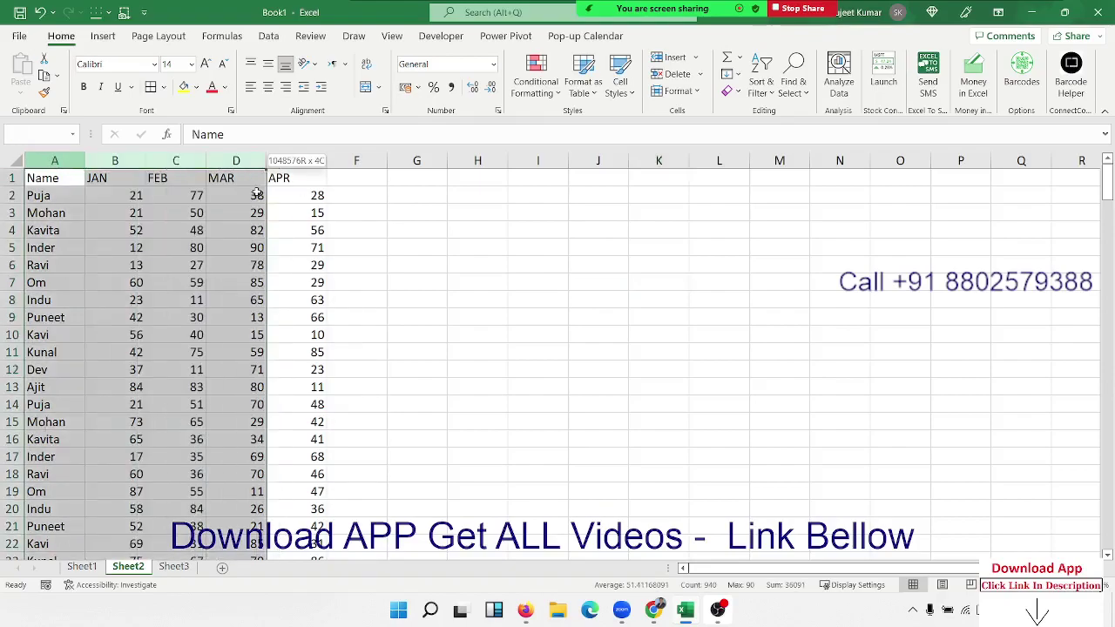
left_click(222, 275)
scroll(70, 287, "down", 13)
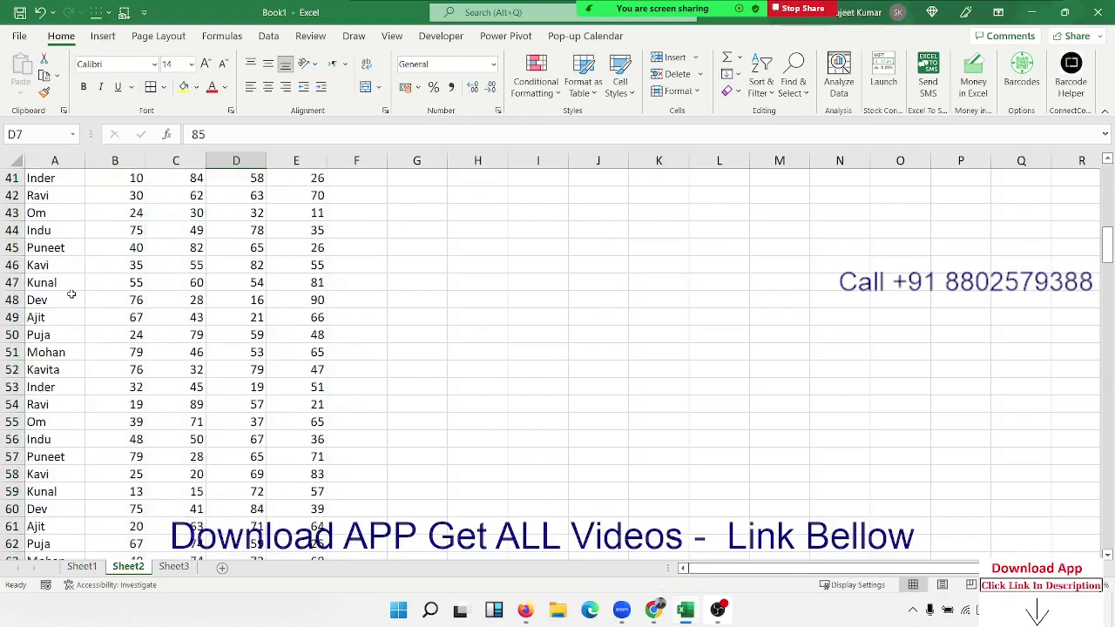
scroll(69, 287, "up", 13)
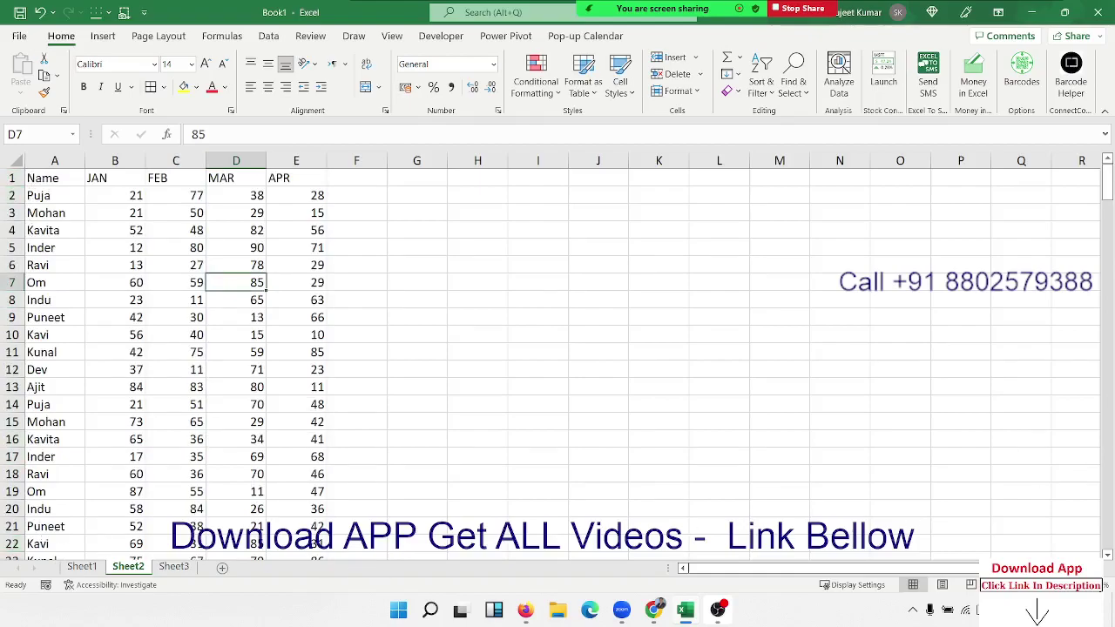
left_click(1107, 554)
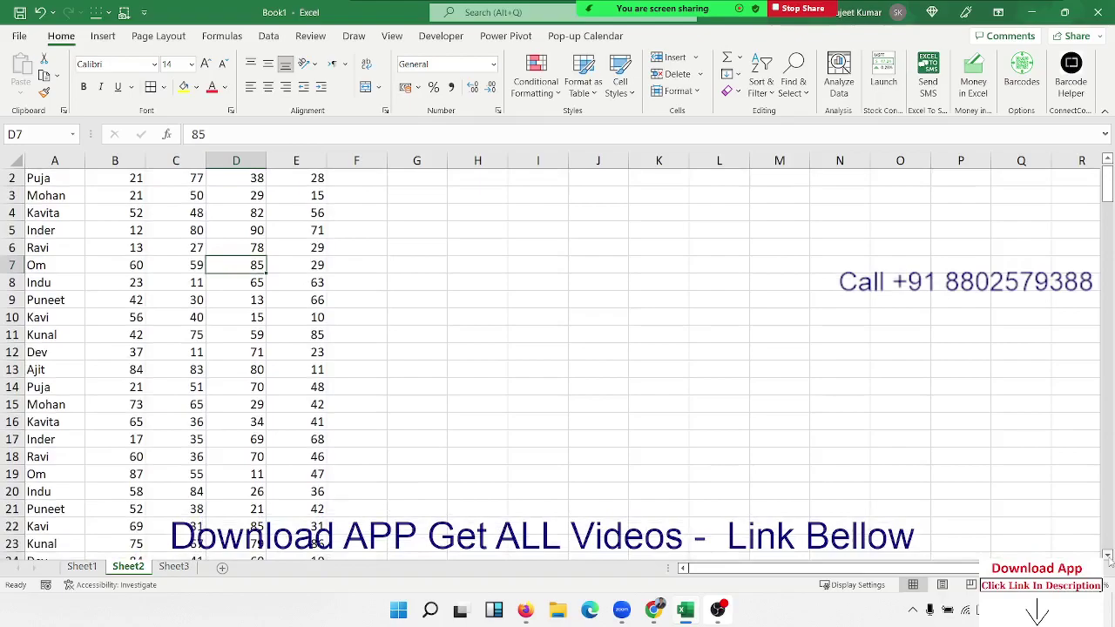
left_click(1108, 555)
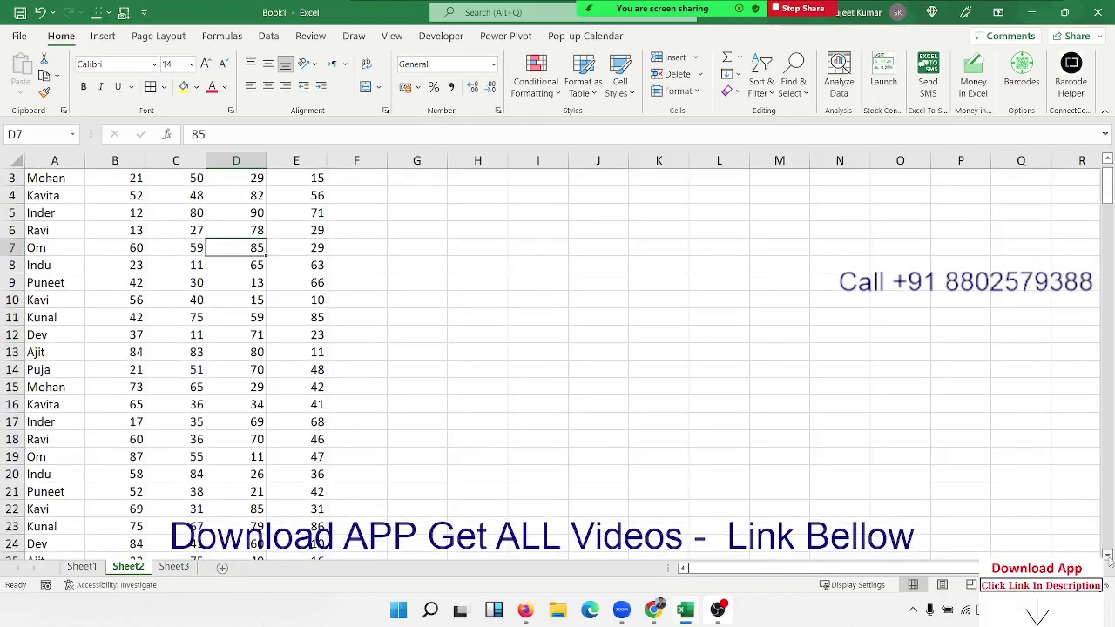
left_click(1107, 555)
left_click(1107, 555)
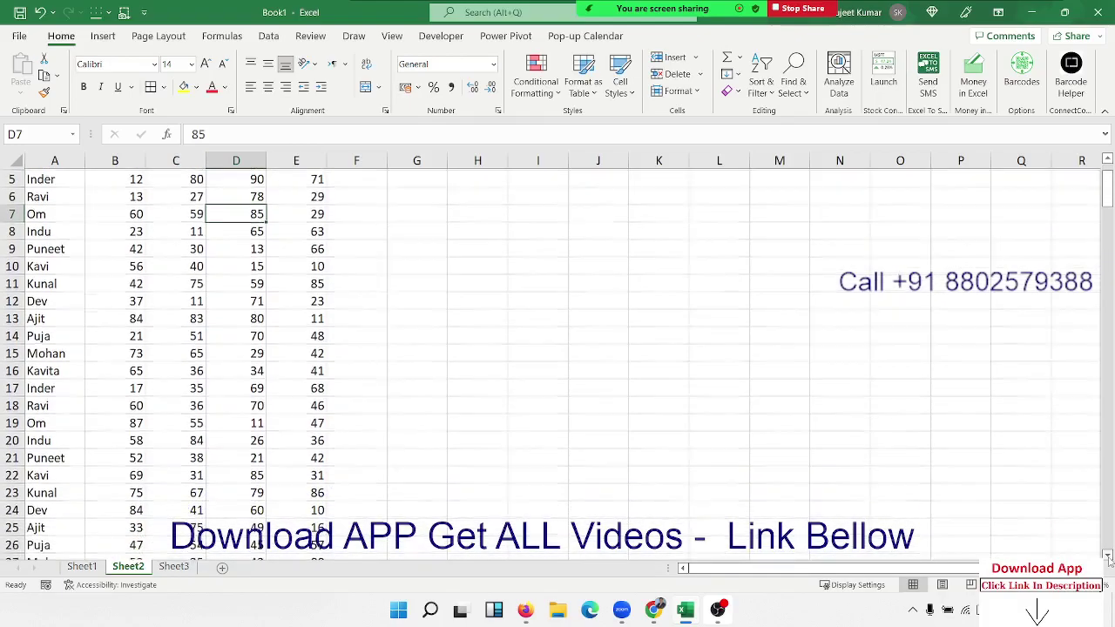
left_click(1107, 555)
left_click(1108, 555)
scroll(1089, 357, "up", 3)
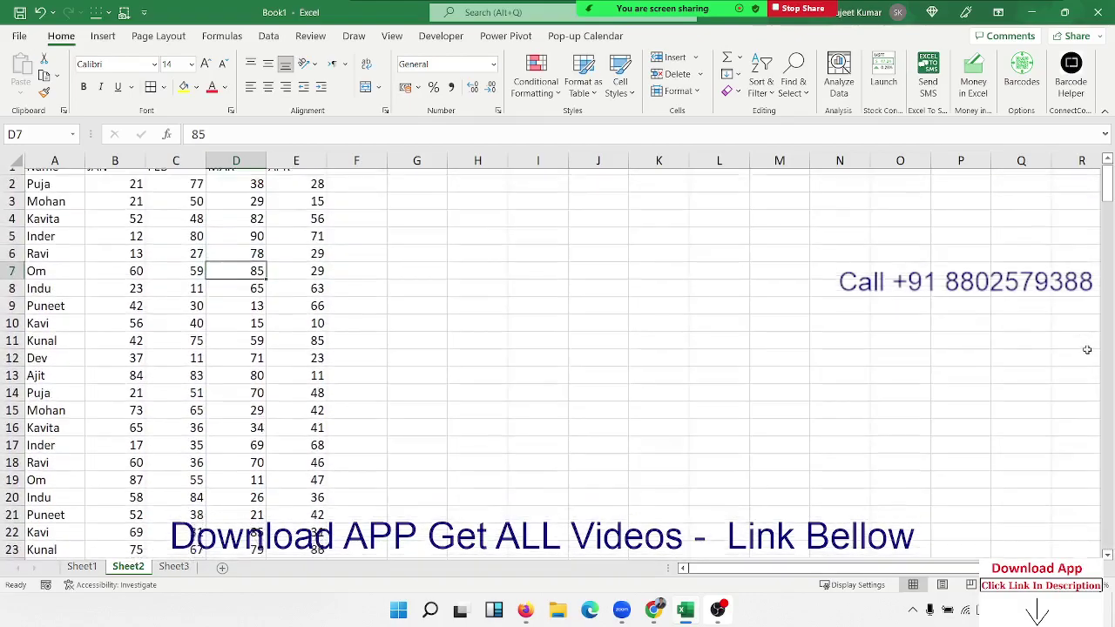
left_click(705, 246)
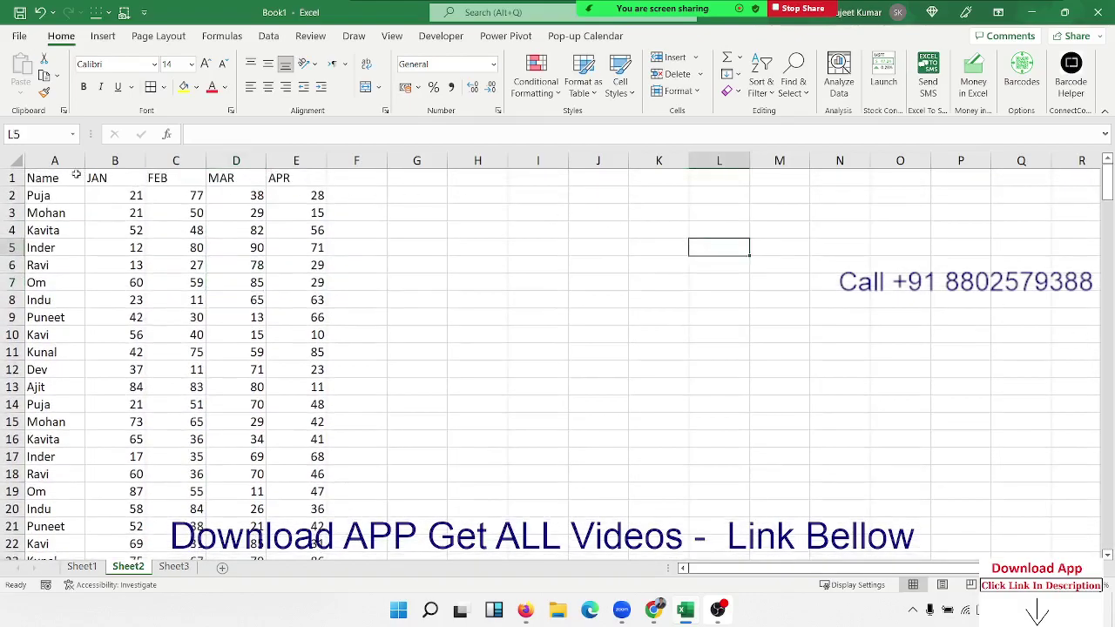
Step: Copy the Name, JAN, FEB, MAR, APR headers from A1:E1 into I1:M1
left_click_drag(76, 174, 297, 174)
key("ctrl+c")
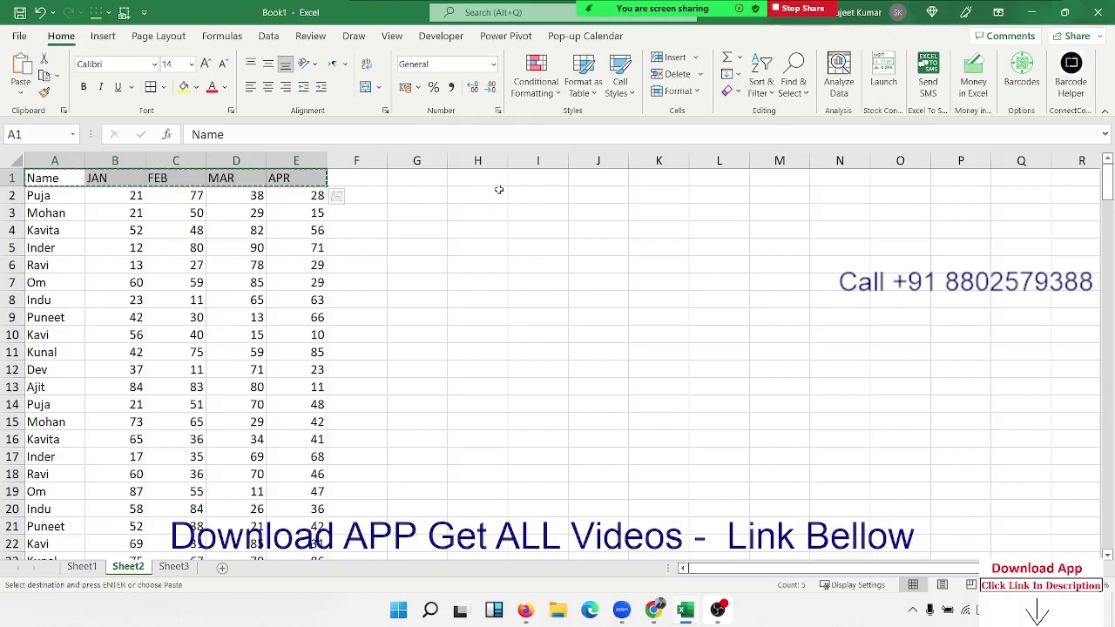
left_click(527, 180)
key("ctrl+v")
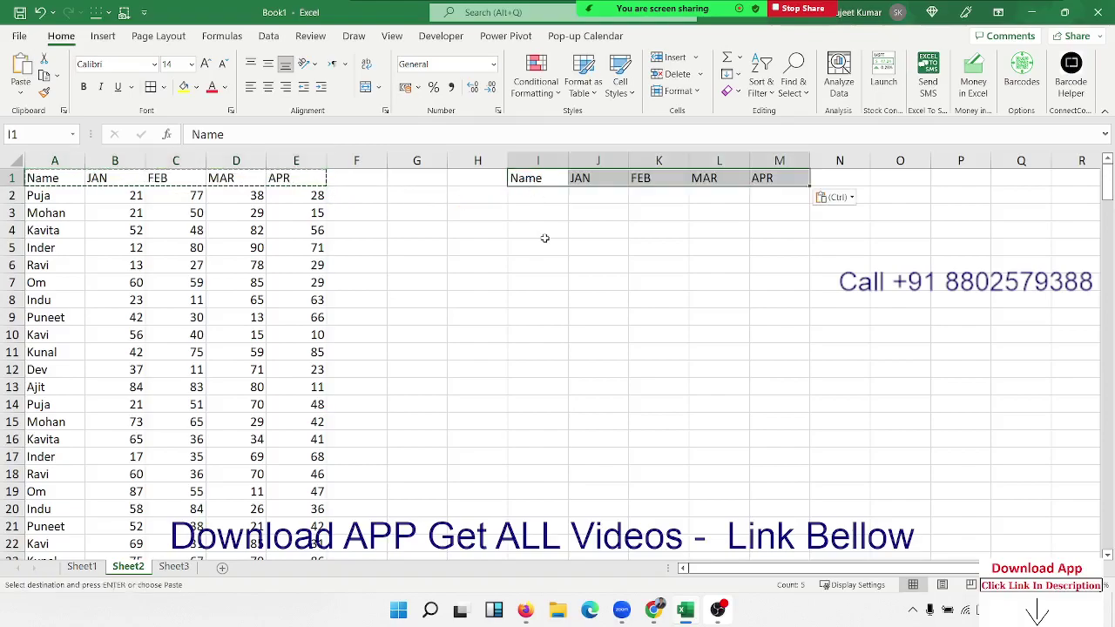
left_click(541, 232)
left_click(529, 181)
Step: Apply All Borders to I1:M8 to outline the output table
left_click_drag(565, 183, 802, 299)
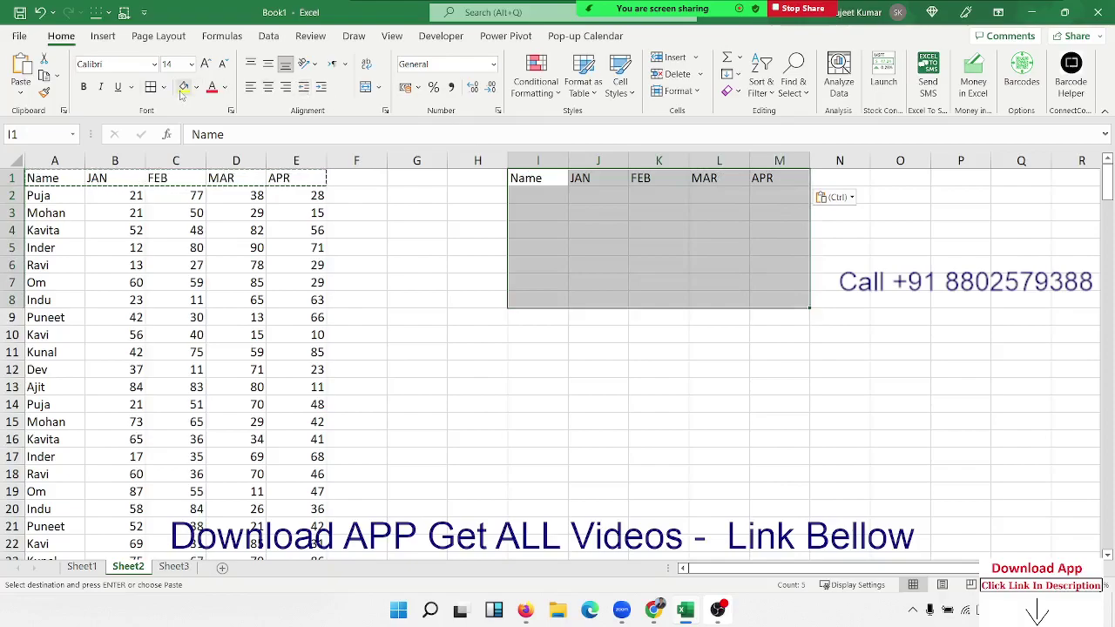
left_click(151, 87)
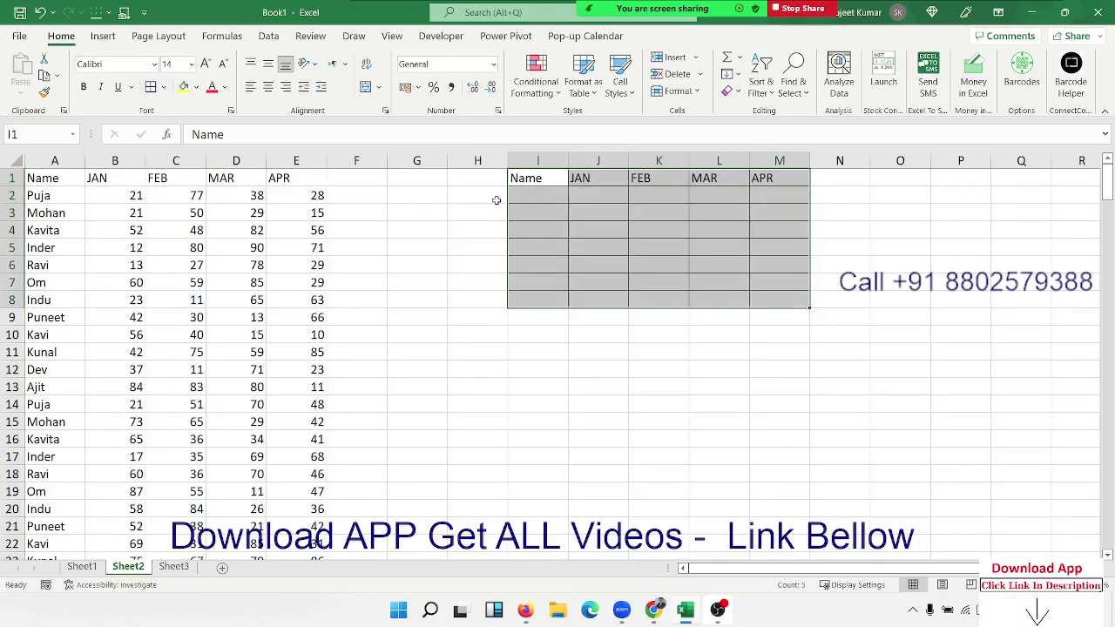
left_click(610, 336)
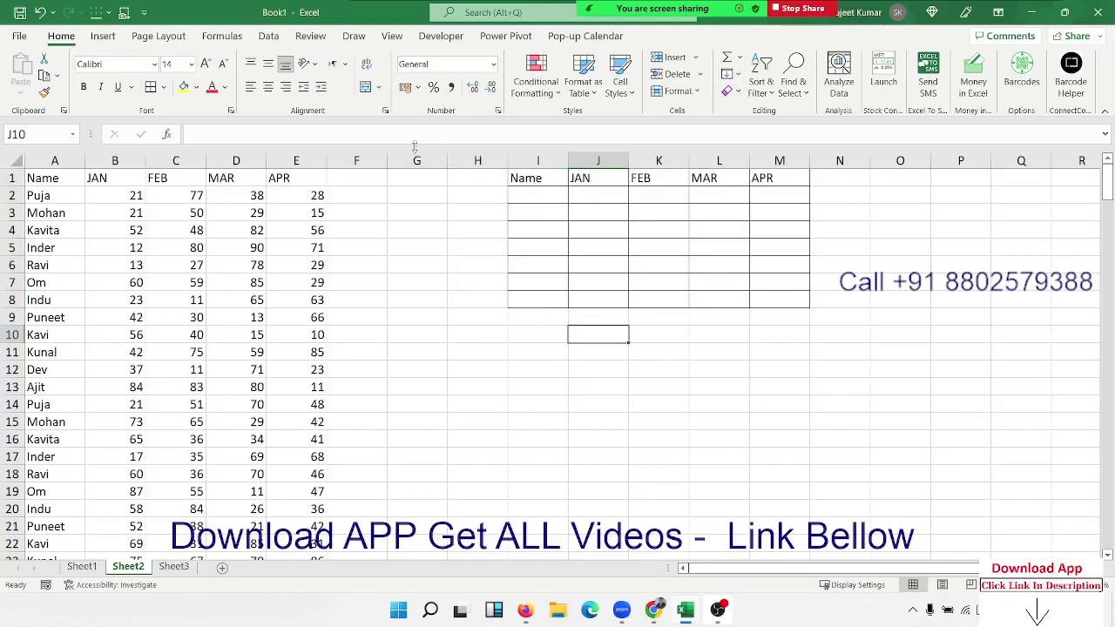
left_click(441, 36)
Step: Insert a Scroll Bar form control beside column M, spanning rows 2 to 8
left_click(314, 80)
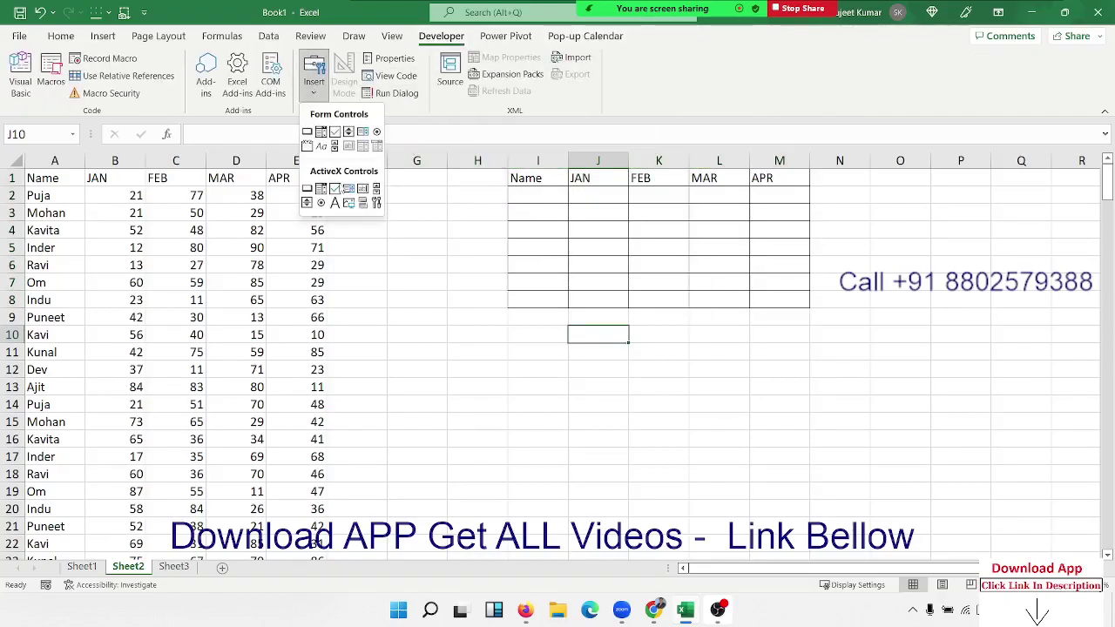
left_click(334, 146)
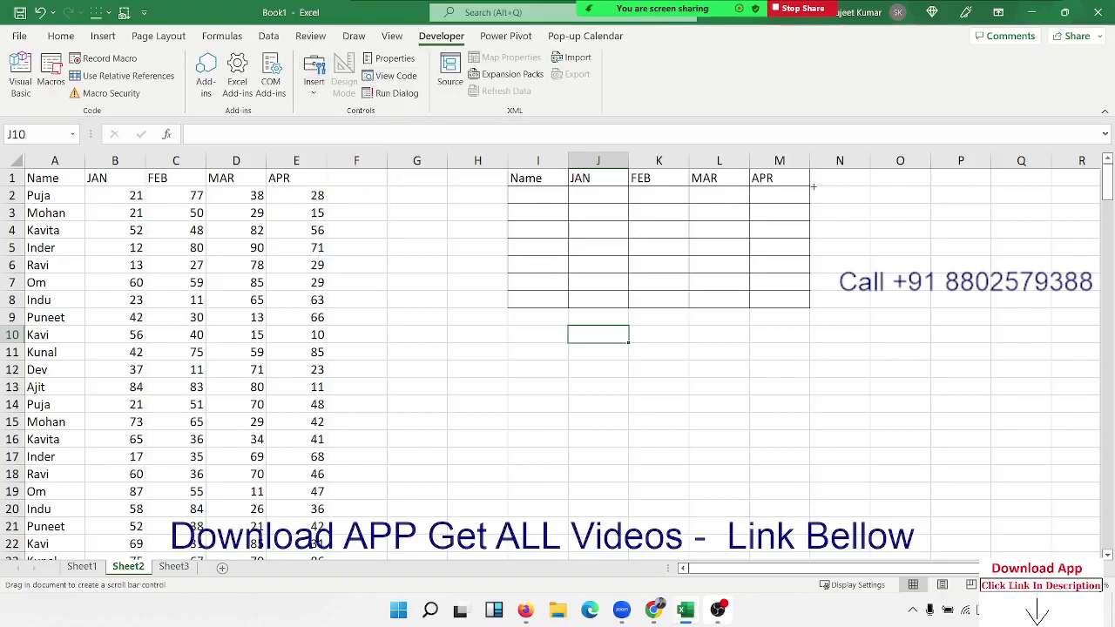
left_click_drag(813, 187, 825, 309)
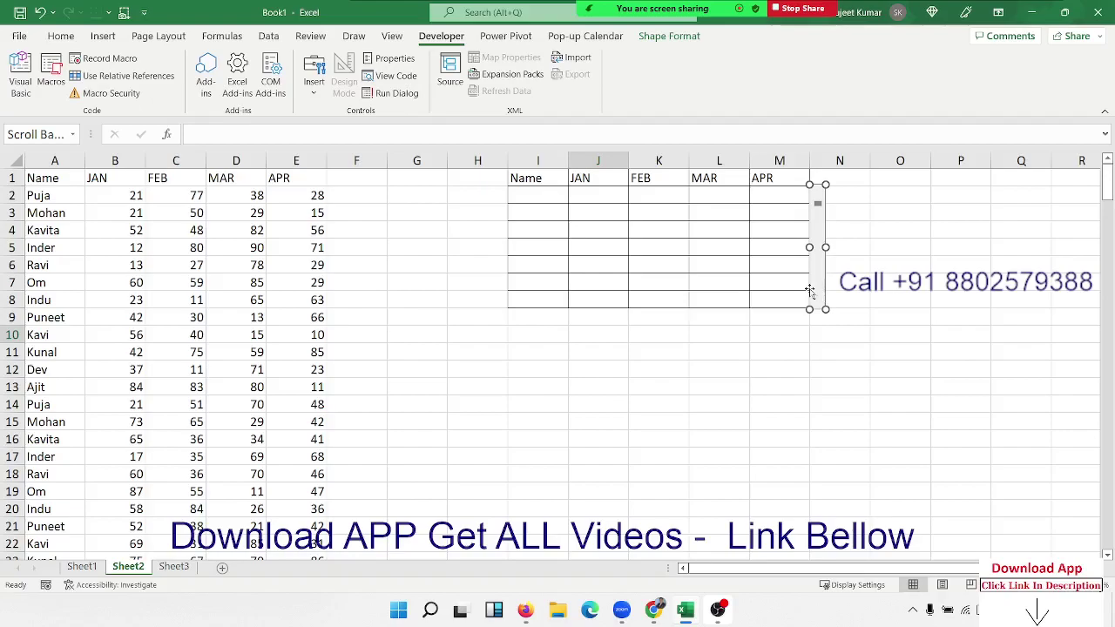
Step: Glance at the scroll bar's Format Control unchanged, then check where the name list ends
right_click(811, 295)
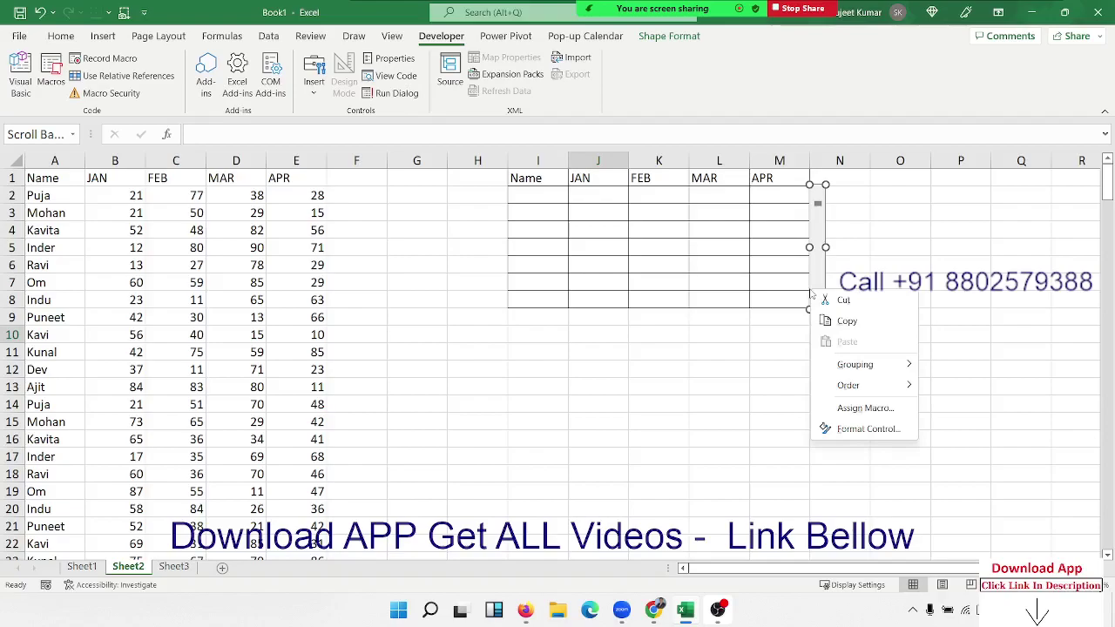
left_click(850, 429)
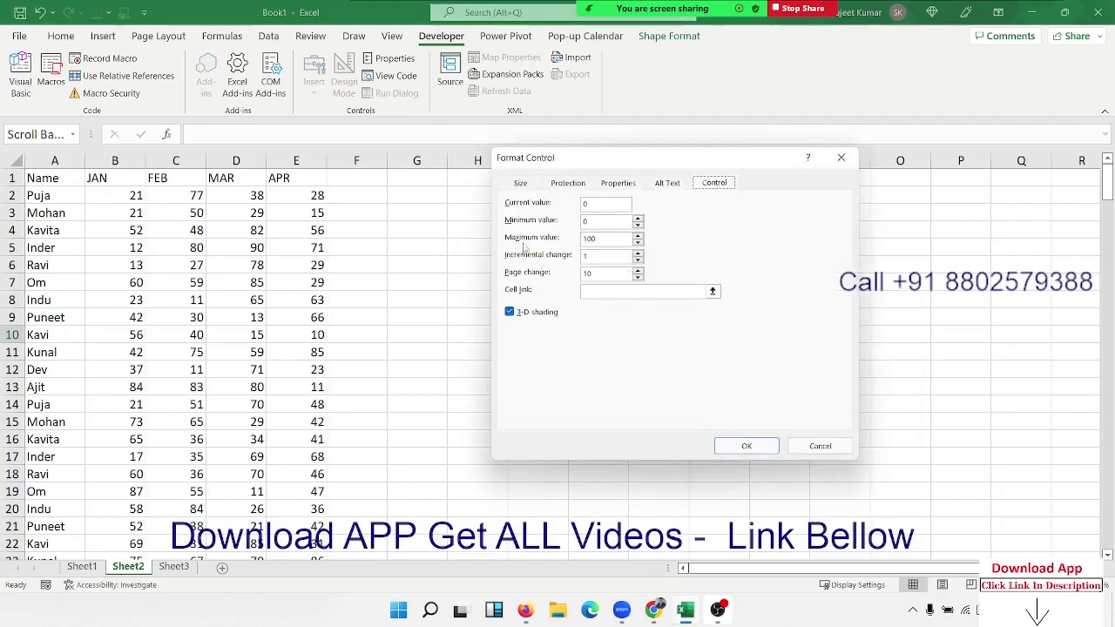
key("Return")
key("Escape")
left_click(57, 197)
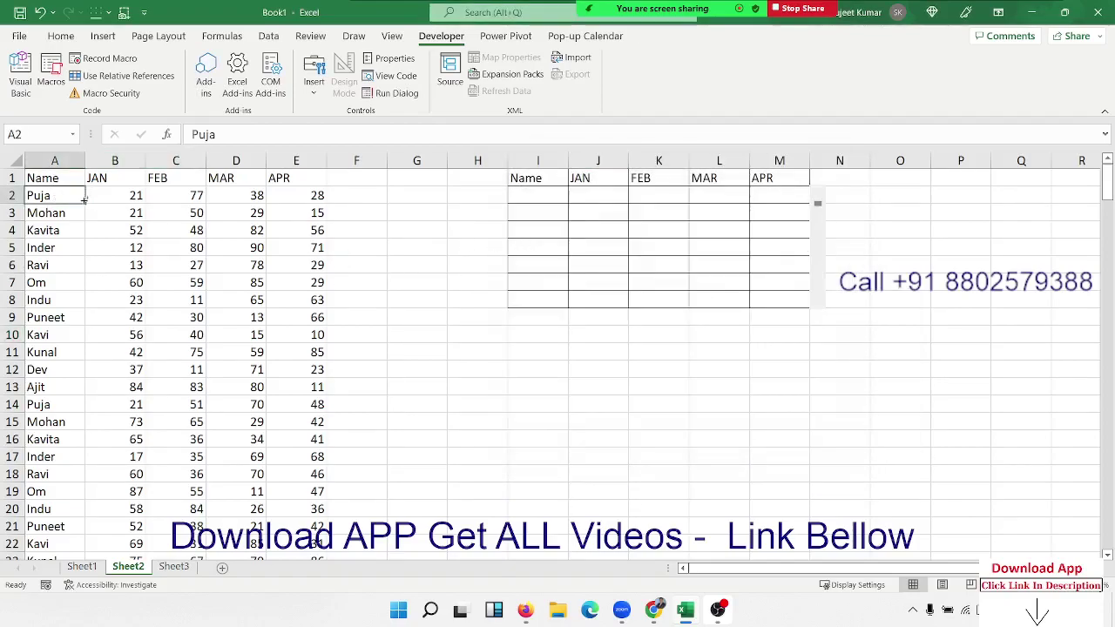
key("ctrl+Down")
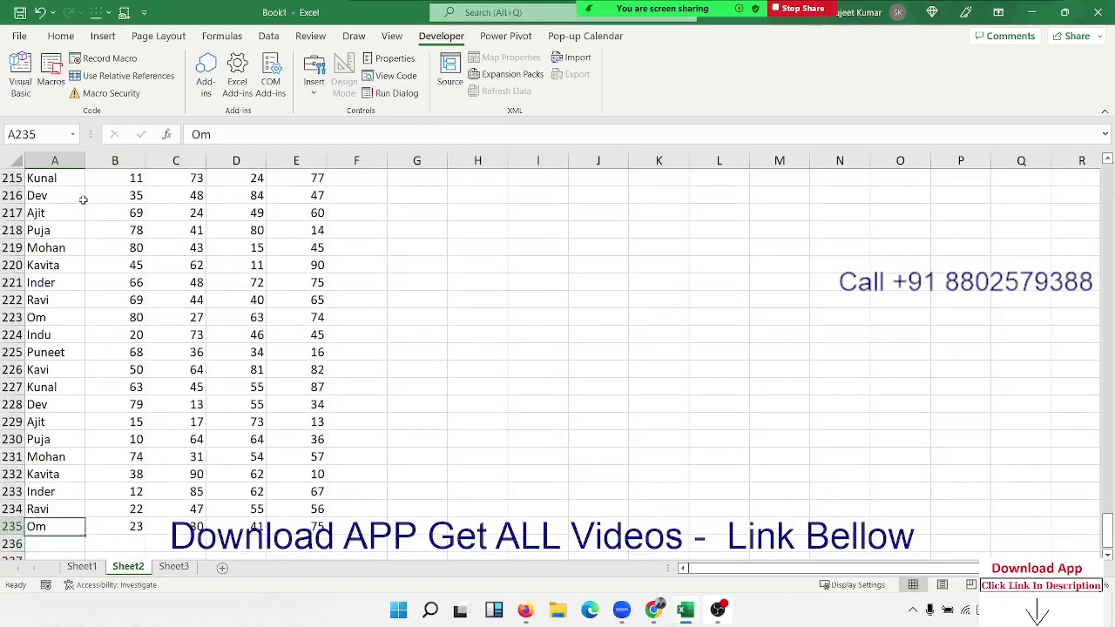
key("ctrl+Home")
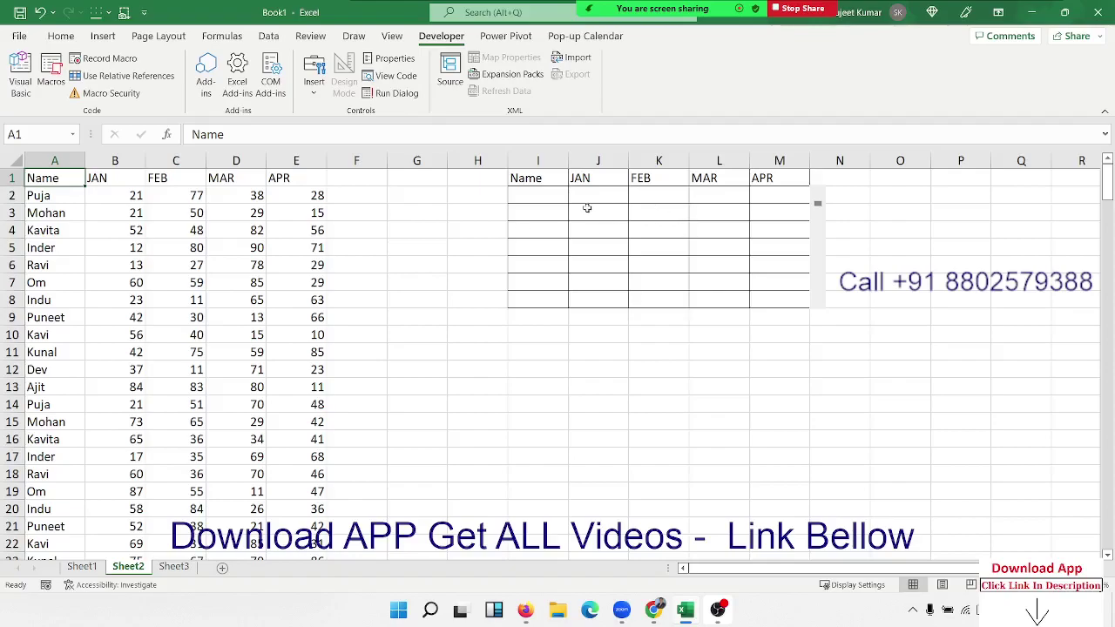
left_click_drag(537, 198, 541, 304)
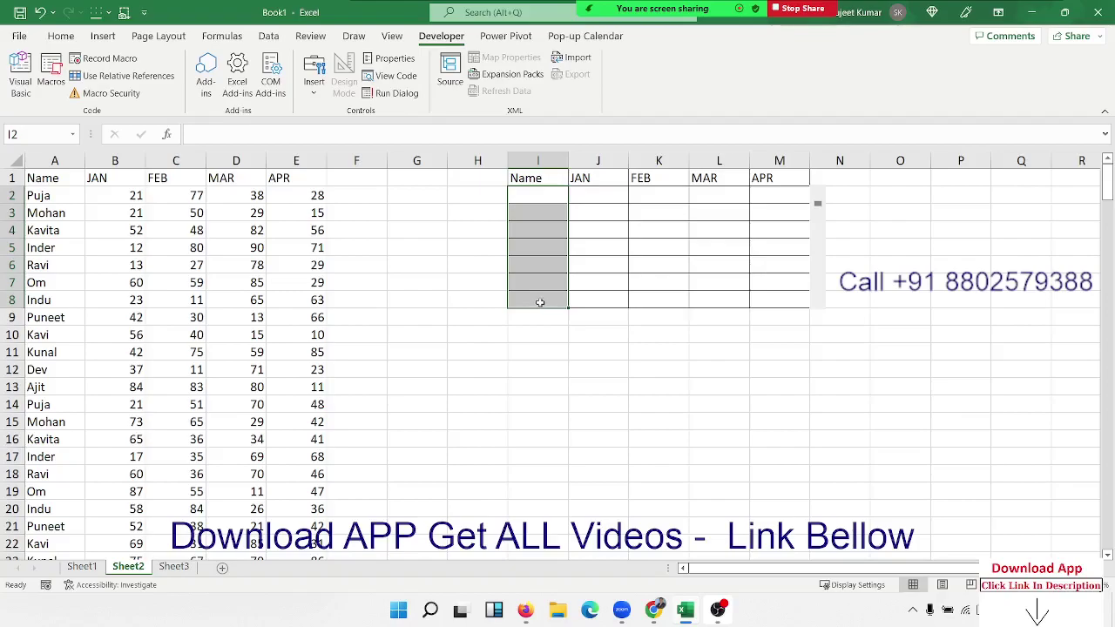
Step: In the scroll bar's Format Control, set Maximum value 228 and Cell link $I$10
right_click(821, 248)
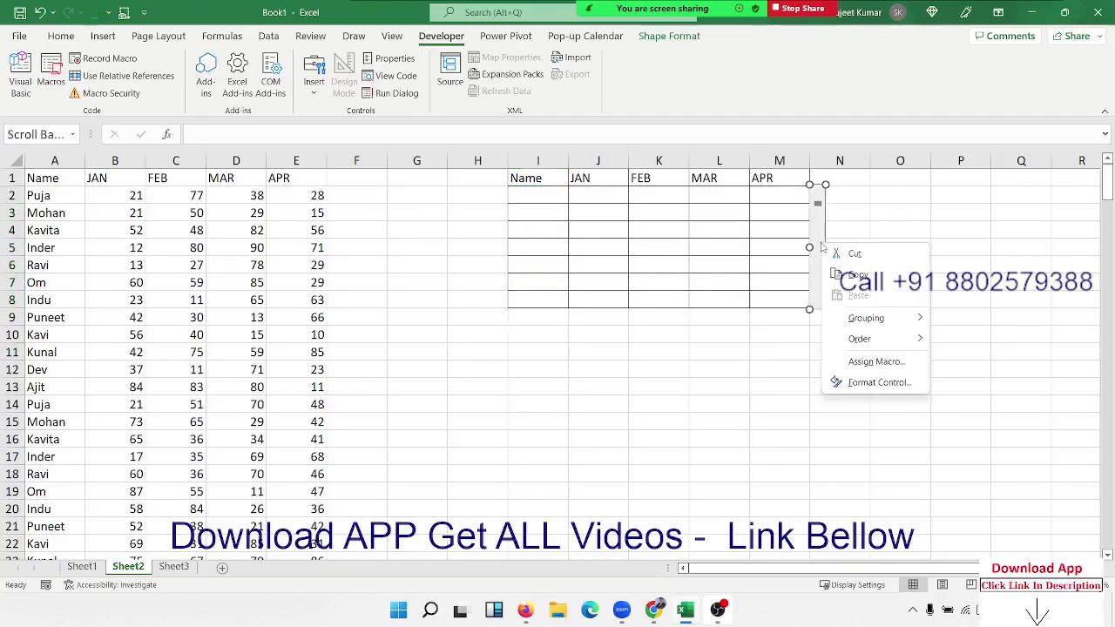
left_click(879, 383)
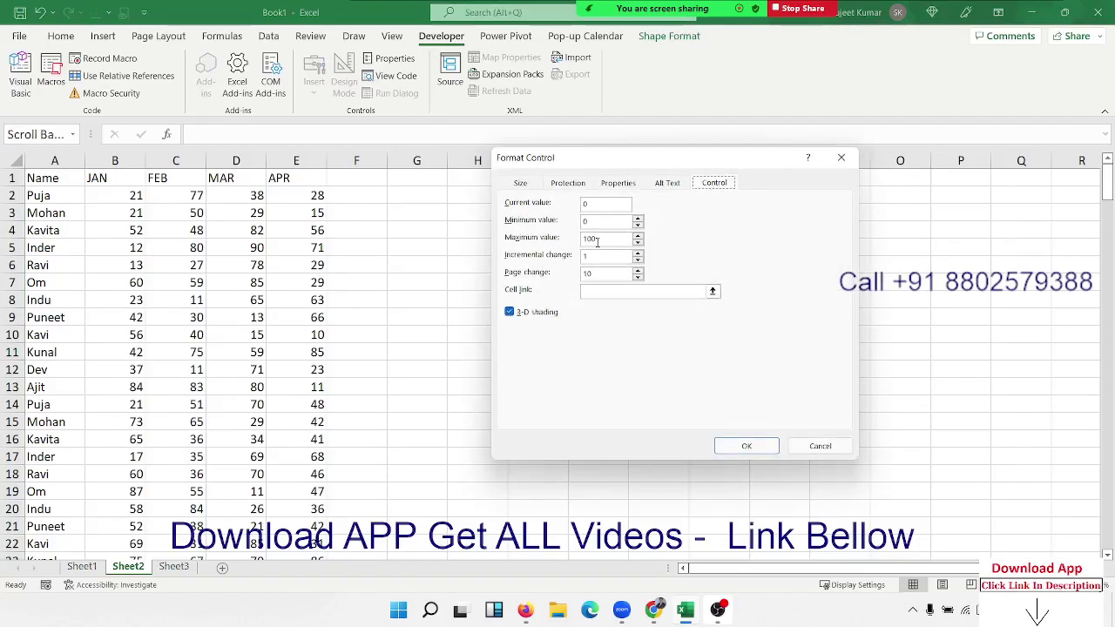
left_click(586, 222)
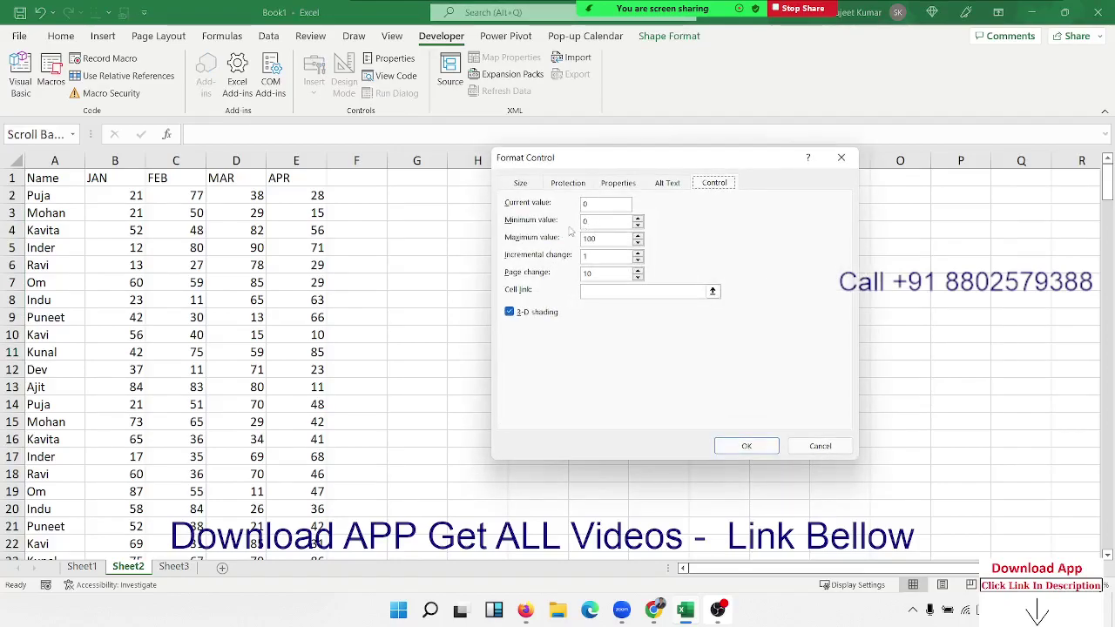
left_click(587, 221)
left_click_drag(597, 240, 563, 240)
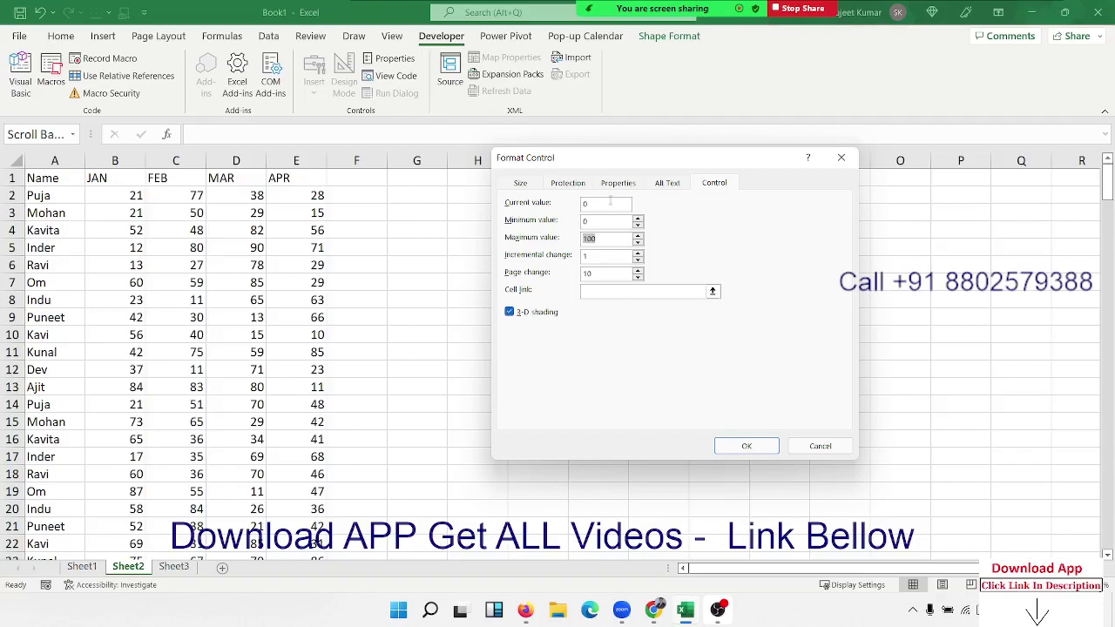
type("228")
left_click(597, 292)
left_click_drag(575, 158, 691, 134)
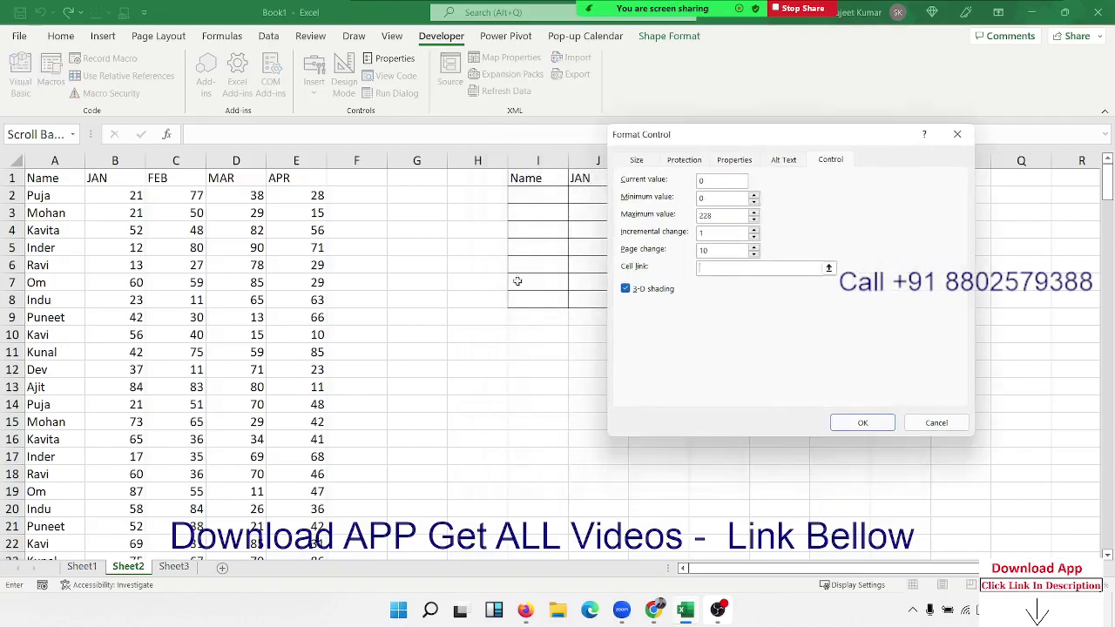
left_click(530, 314)
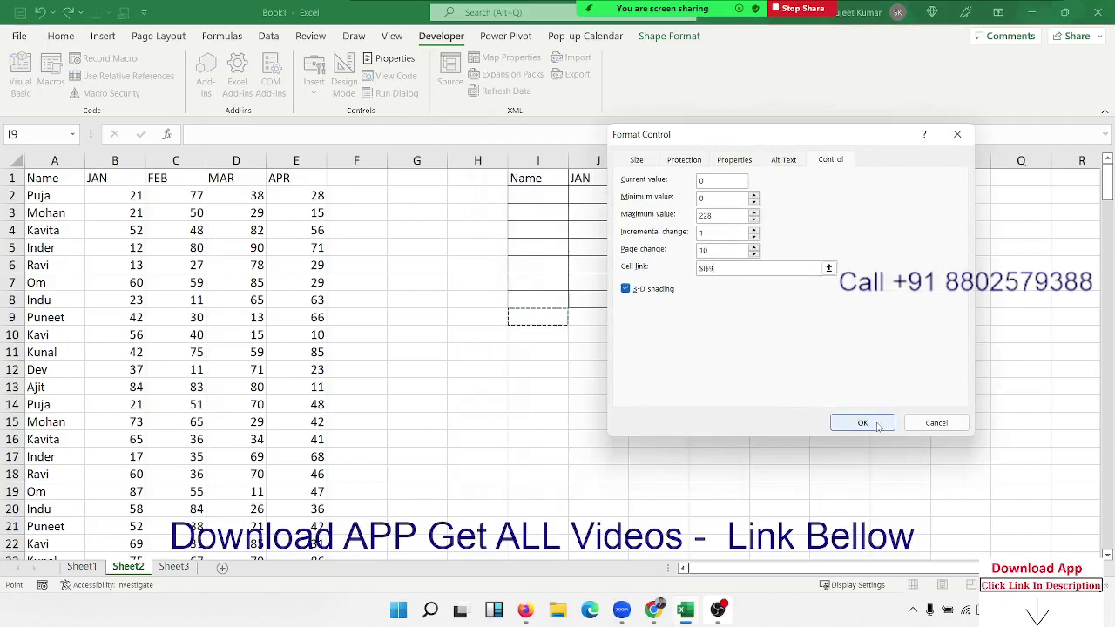
left_click(545, 331)
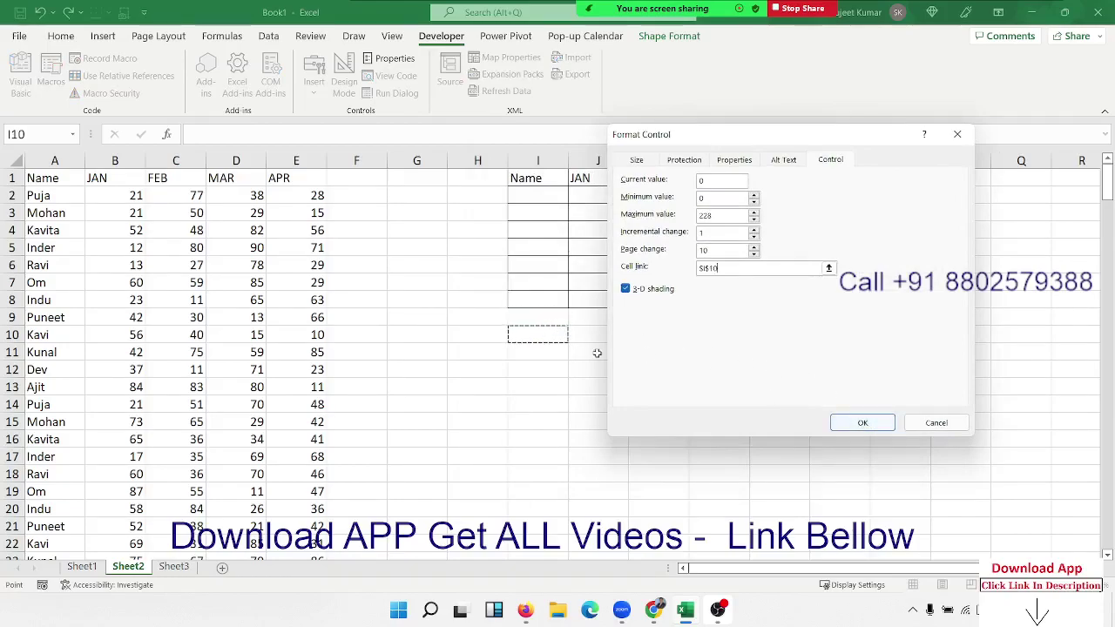
left_click(874, 421)
left_click(874, 421)
left_click(790, 402)
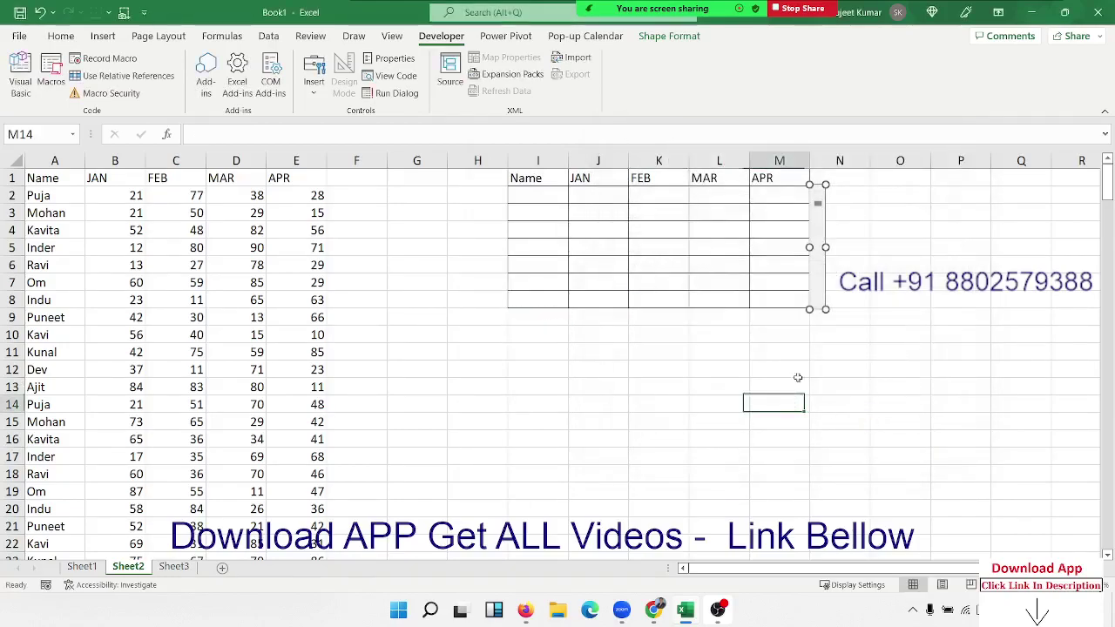
Step: Step and drag the scroll bar to watch I10 change, finishing with I10 at 1
left_click(819, 217)
left_click(821, 229)
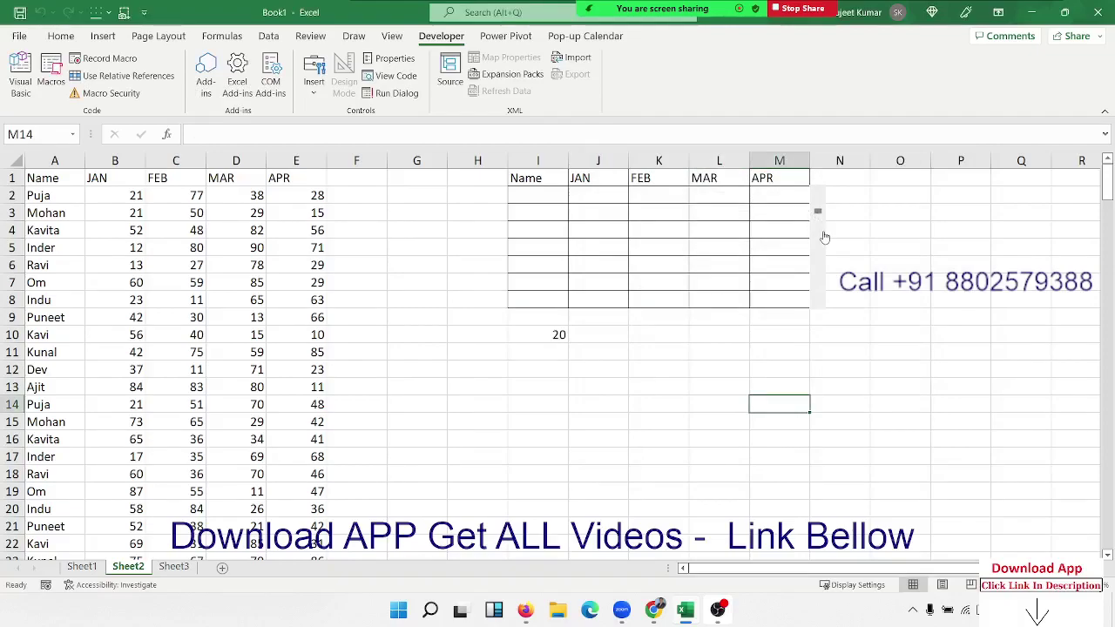
left_click(823, 239)
left_click(825, 251)
left_click_drag(817, 217, 829, 202)
left_click(821, 309)
left_click(822, 310)
left_click(520, 193)
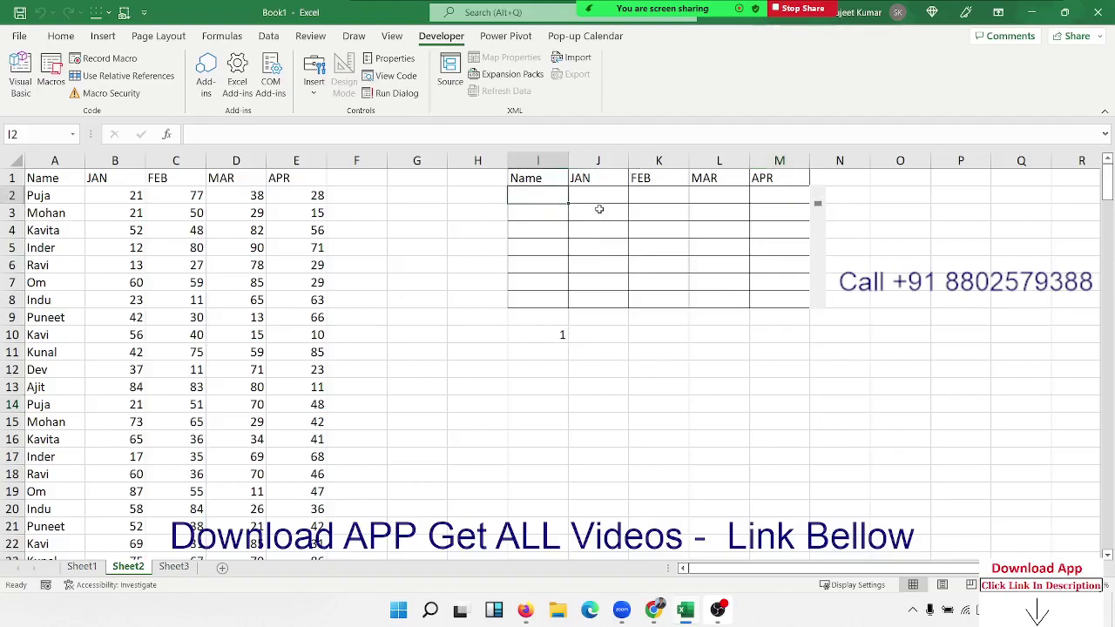
type("=off")
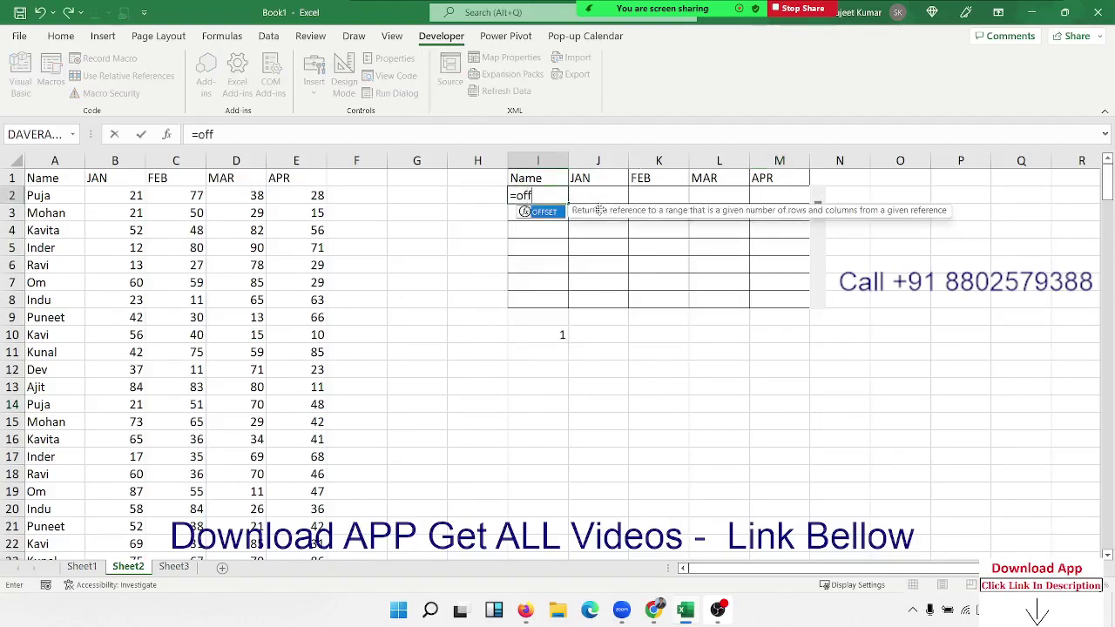
key("Tab")
left_click(35, 183)
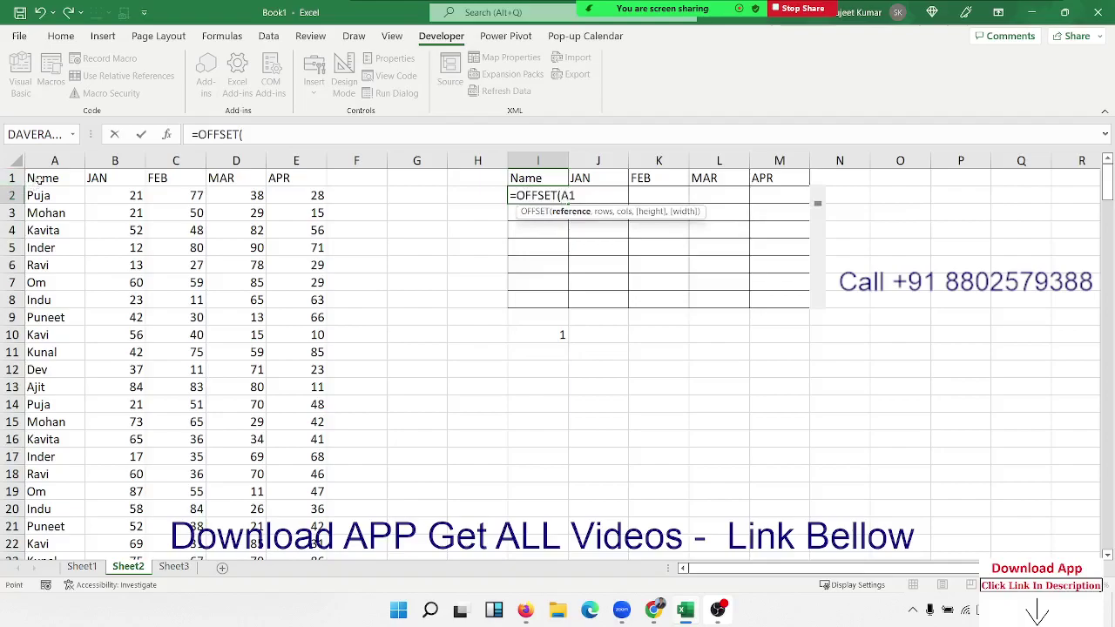
type(",")
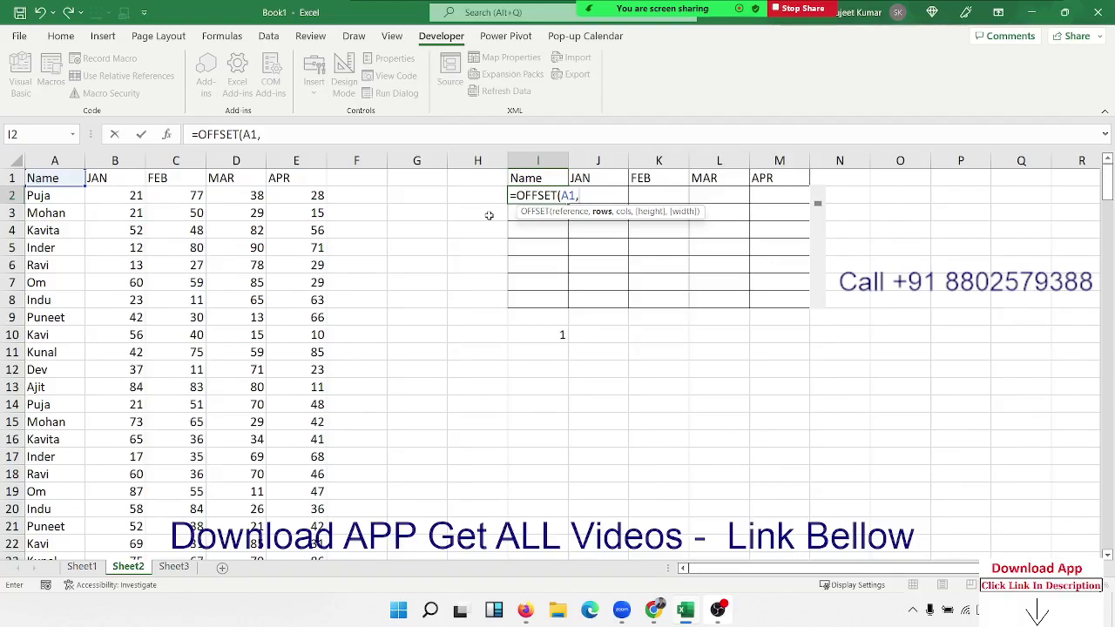
type("r")
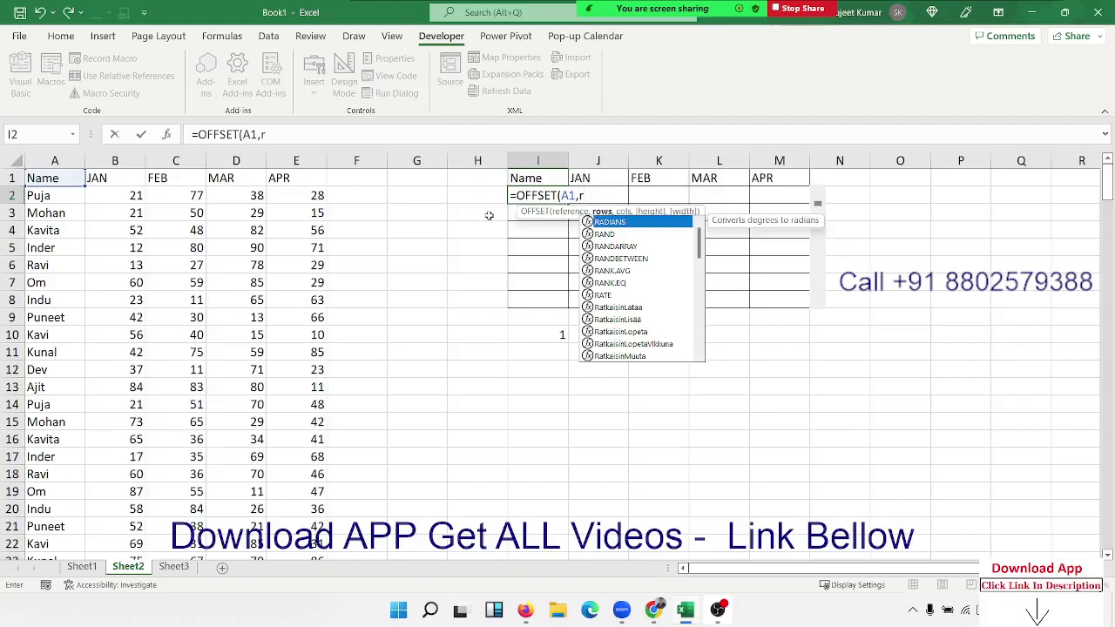
type("ow")
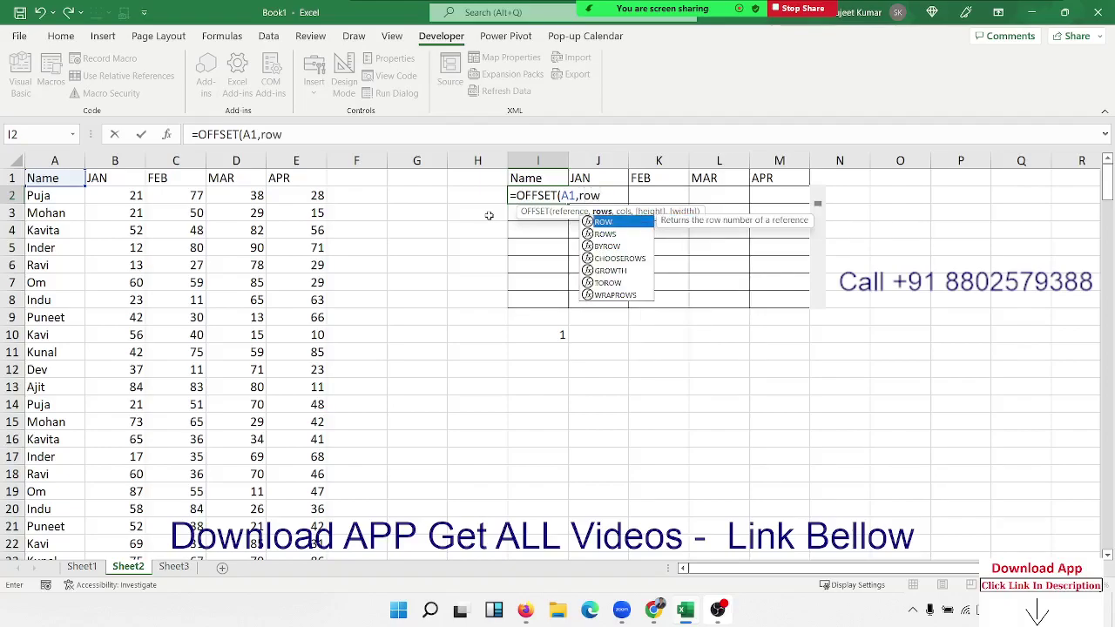
key("Escape")
key("Escape")
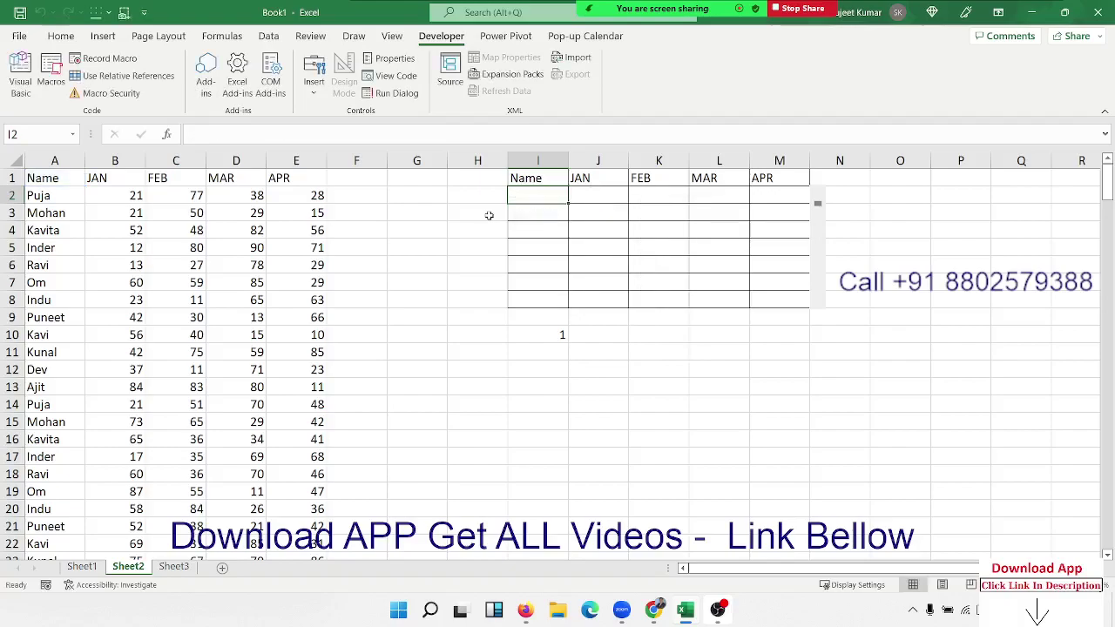
Step: Enter =ROW()-2 in helper cell H2 so it displays 0
key("Left")
type("=row")
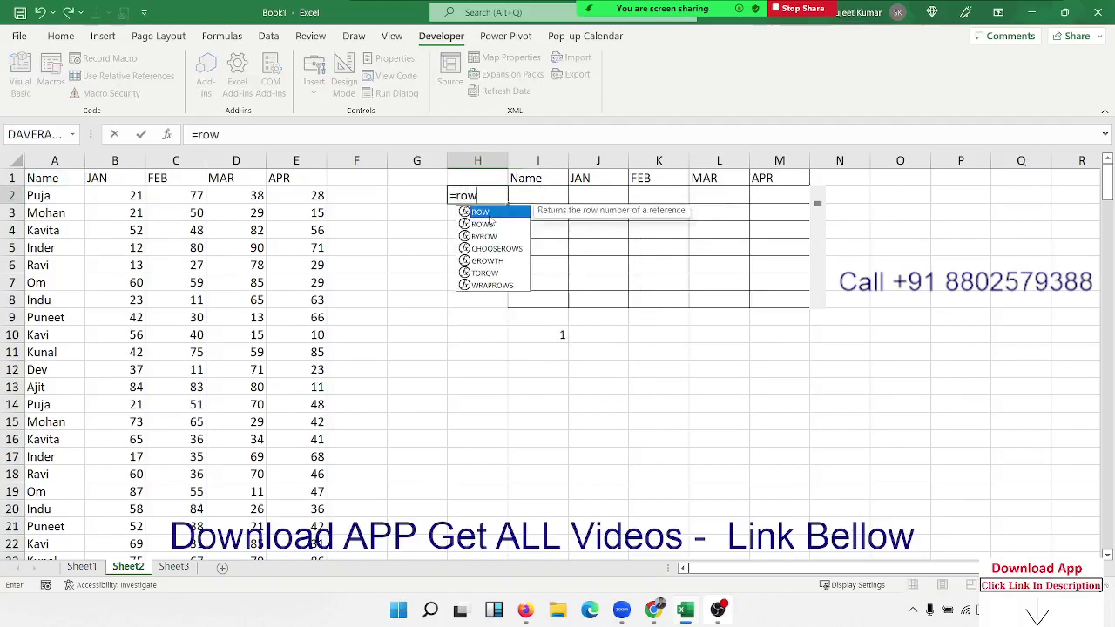
key("Tab")
key("Return")
key("Up")
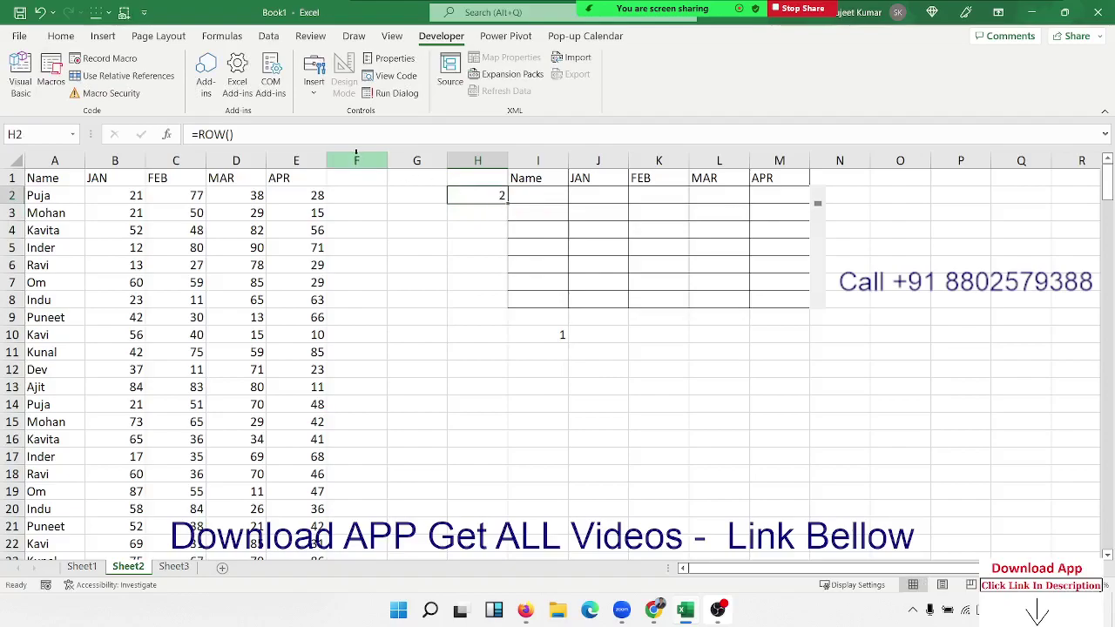
left_click(349, 140)
type("-2")
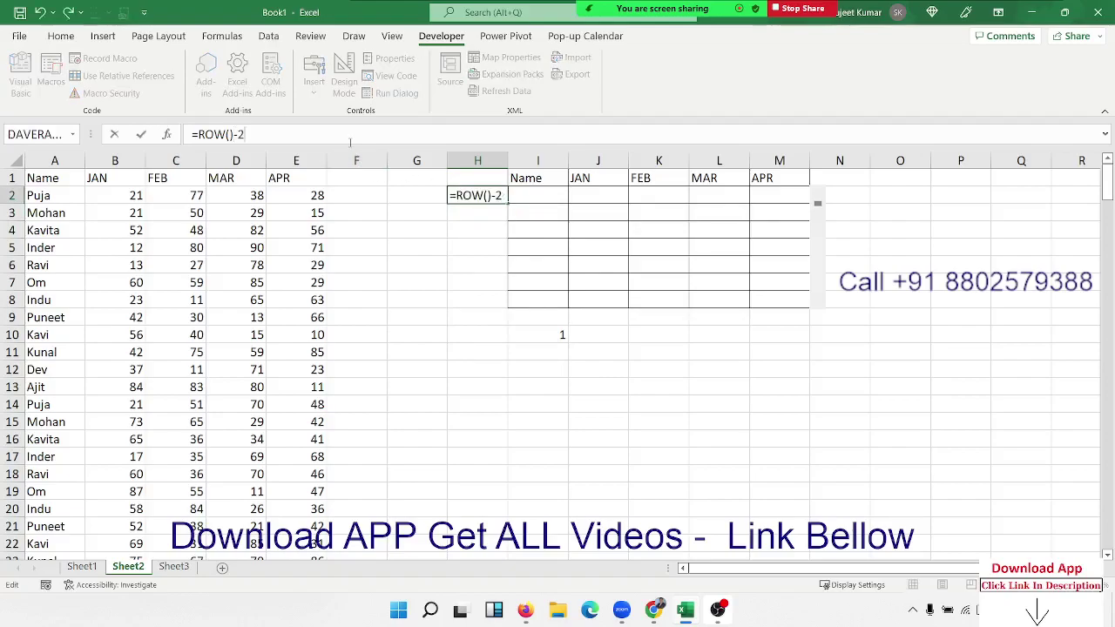
key("Return")
key("Up")
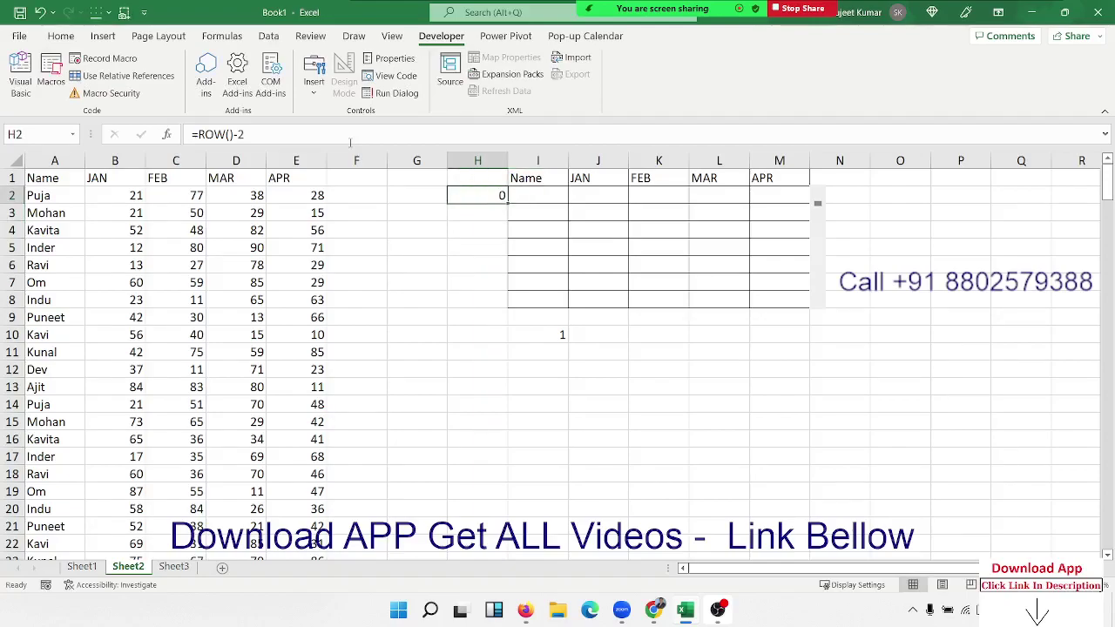
Step: Check the linked value in I10 and lower the scroll bar from 1 to 0
left_click(542, 197)
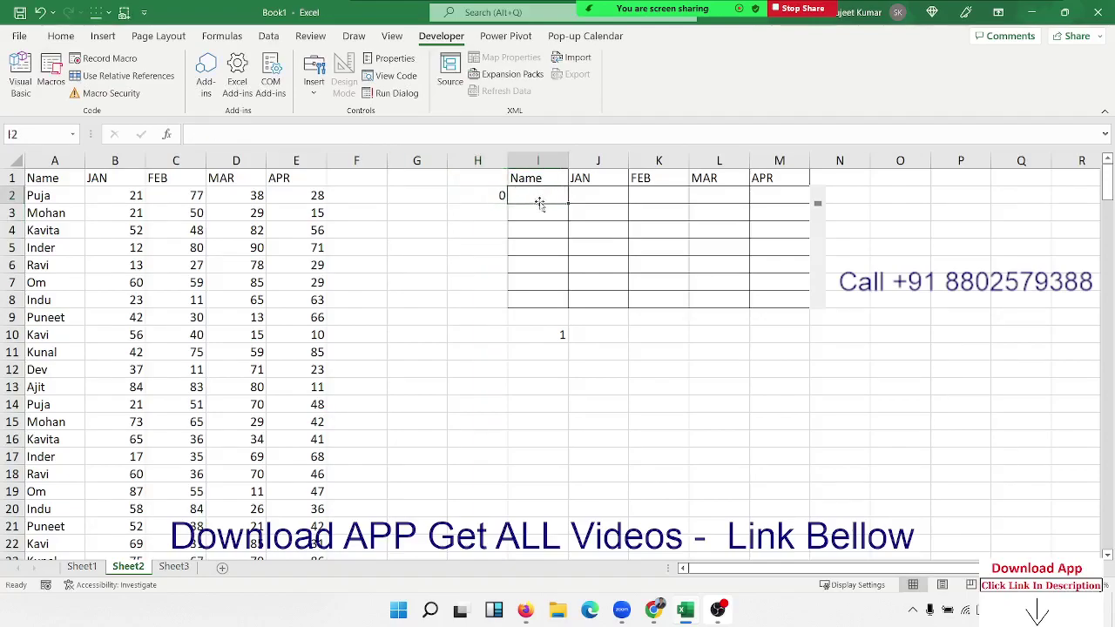
left_click(560, 340)
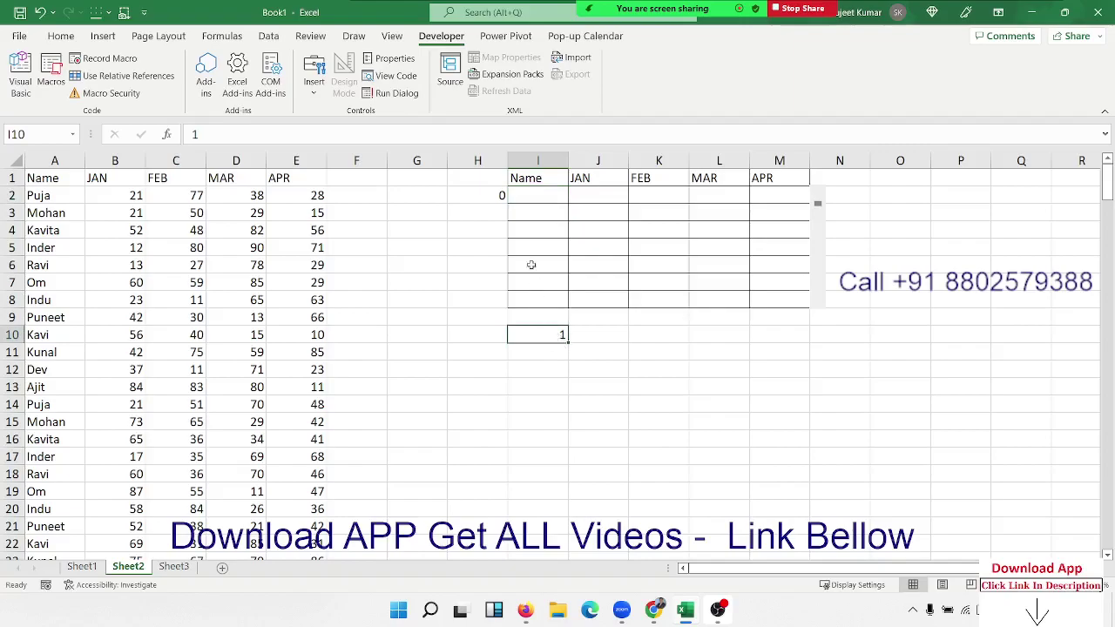
left_click(534, 199)
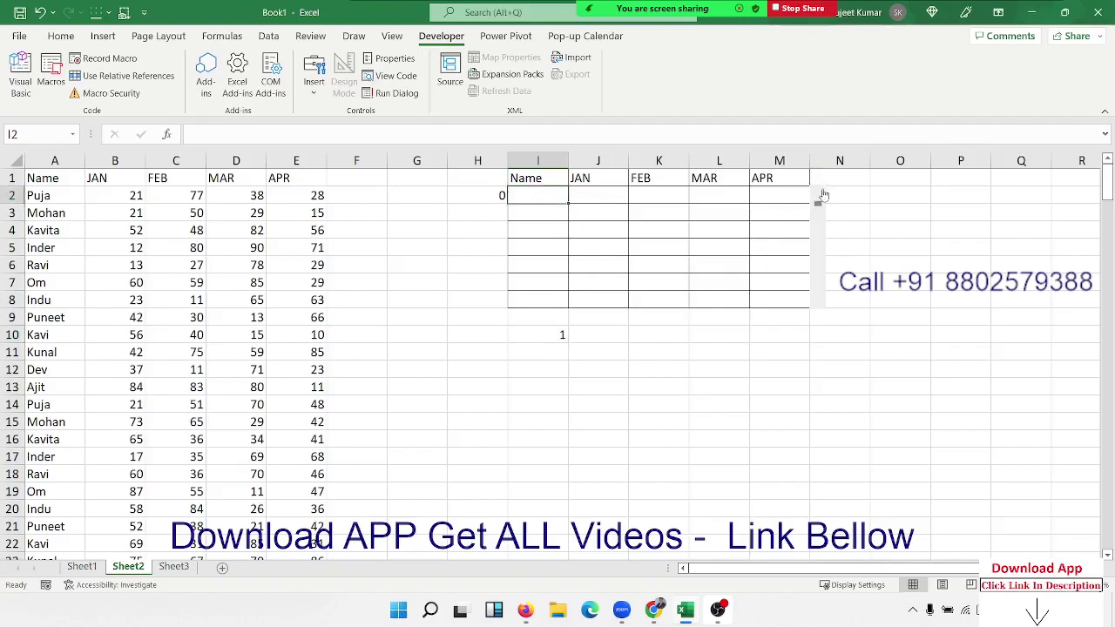
left_click(821, 194)
Step: Enter =OFFSET(A1,H2+I10,0) in I2, which displays Name
type("=ro")
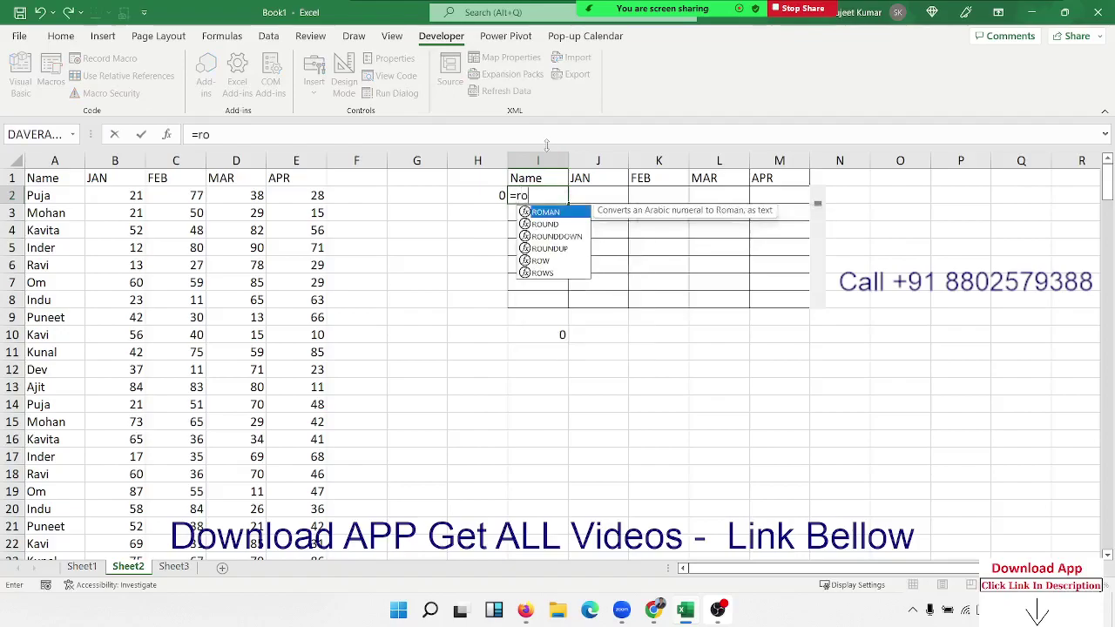
key("BackSpace")
key("BackSpace")
key("BackSpace")
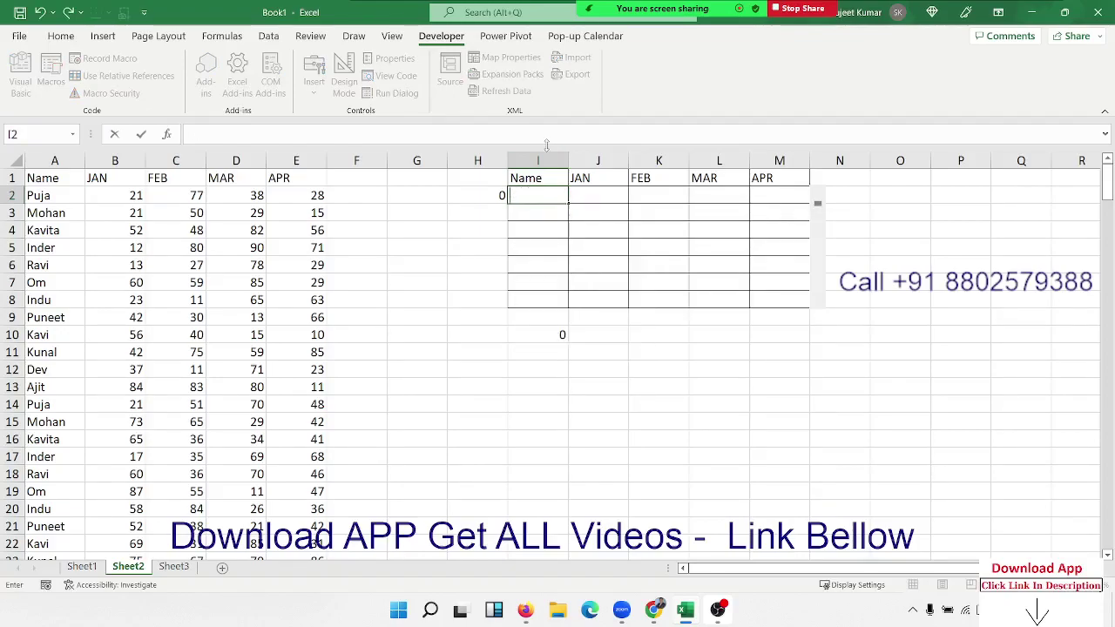
type("=off")
key("Tab")
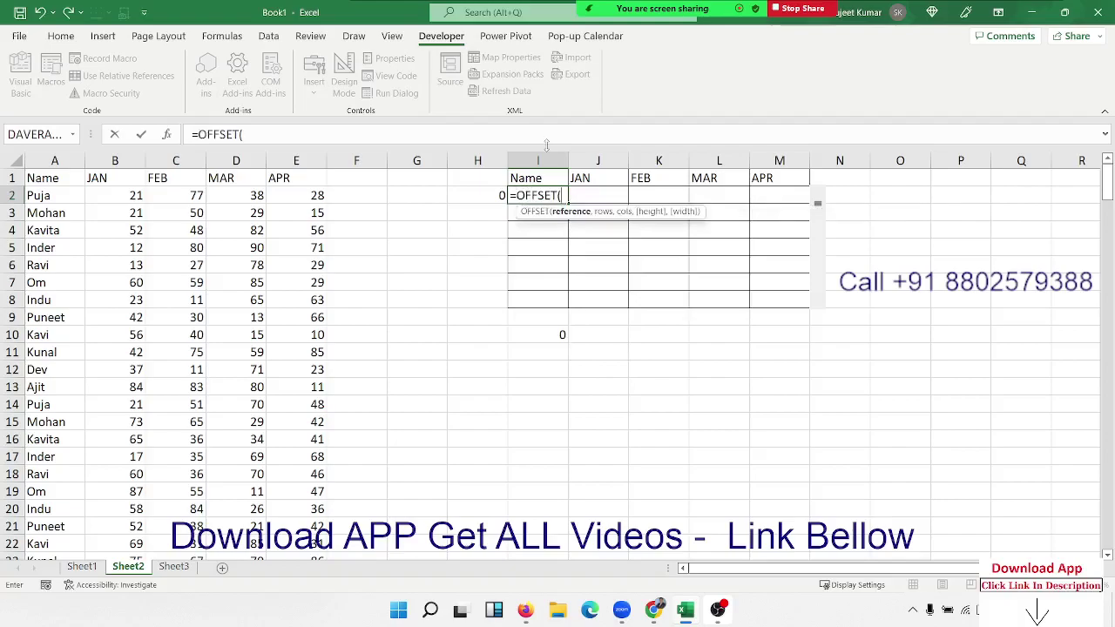
left_click(59, 178)
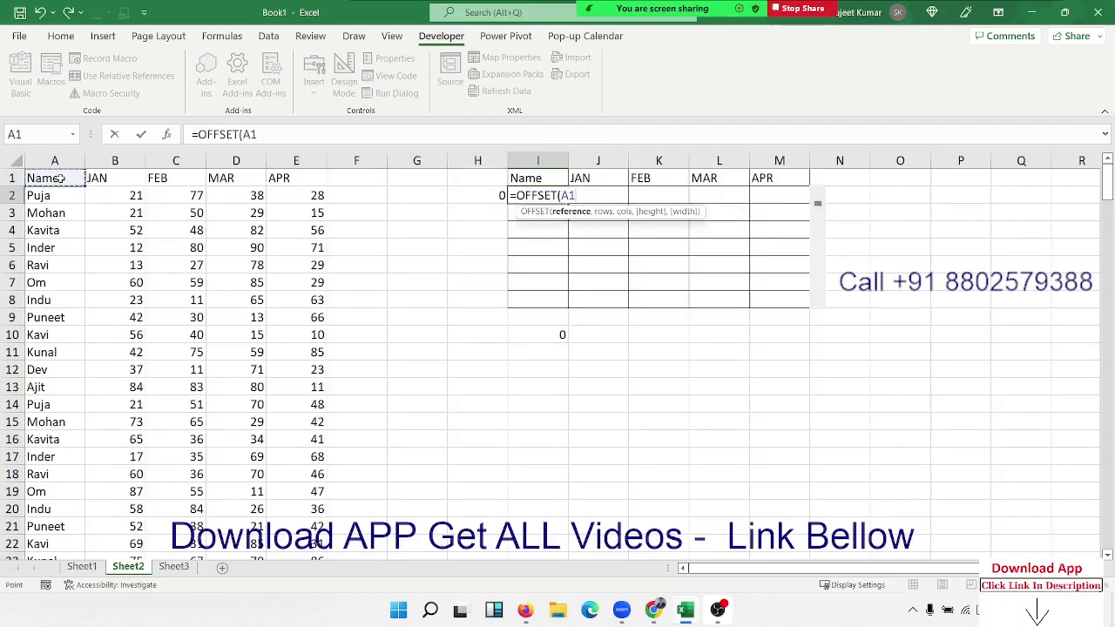
type(",")
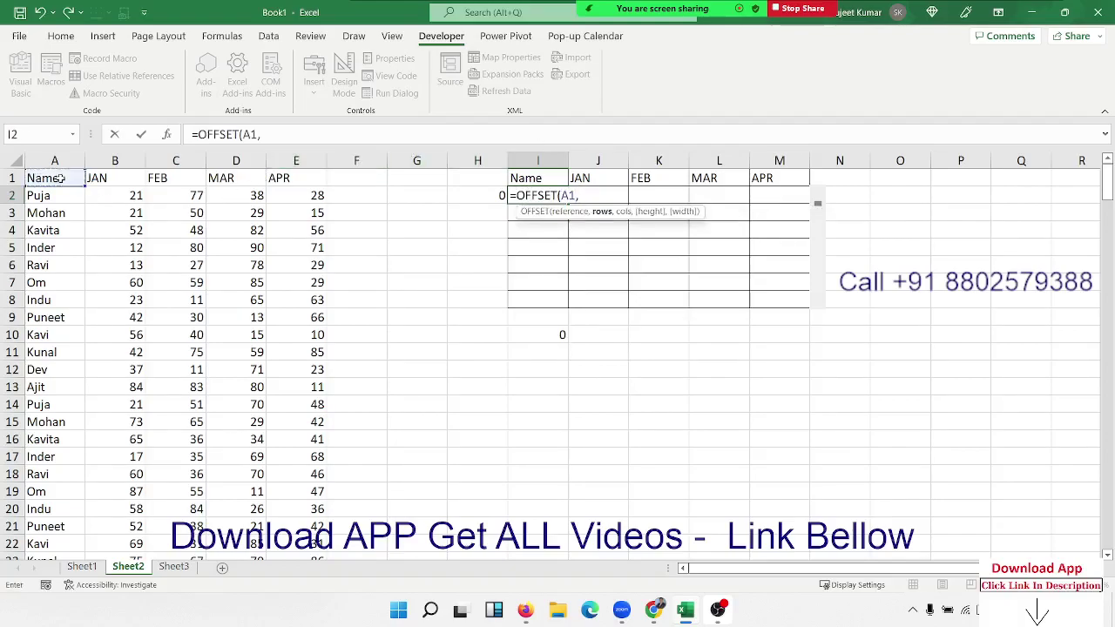
left_click(476, 197)
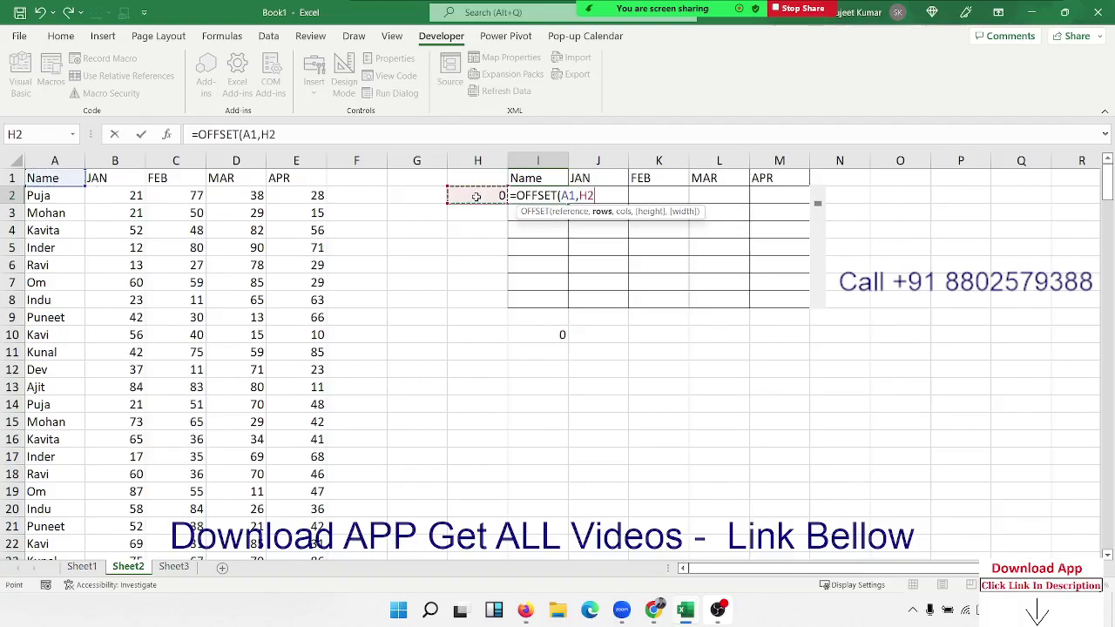
type("+")
left_click(558, 336)
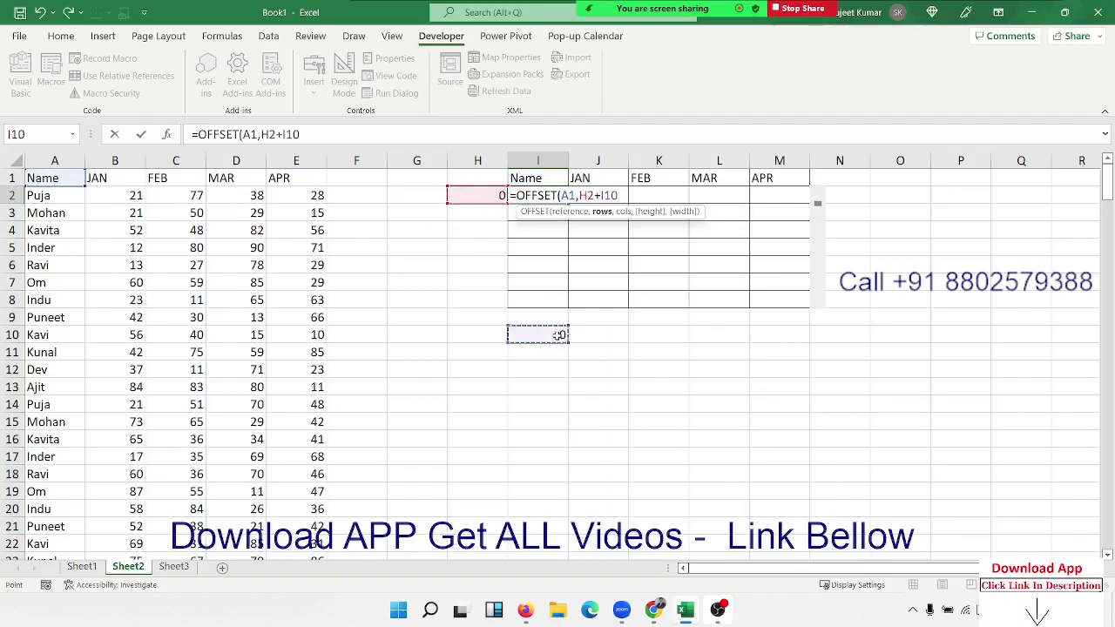
type(",")
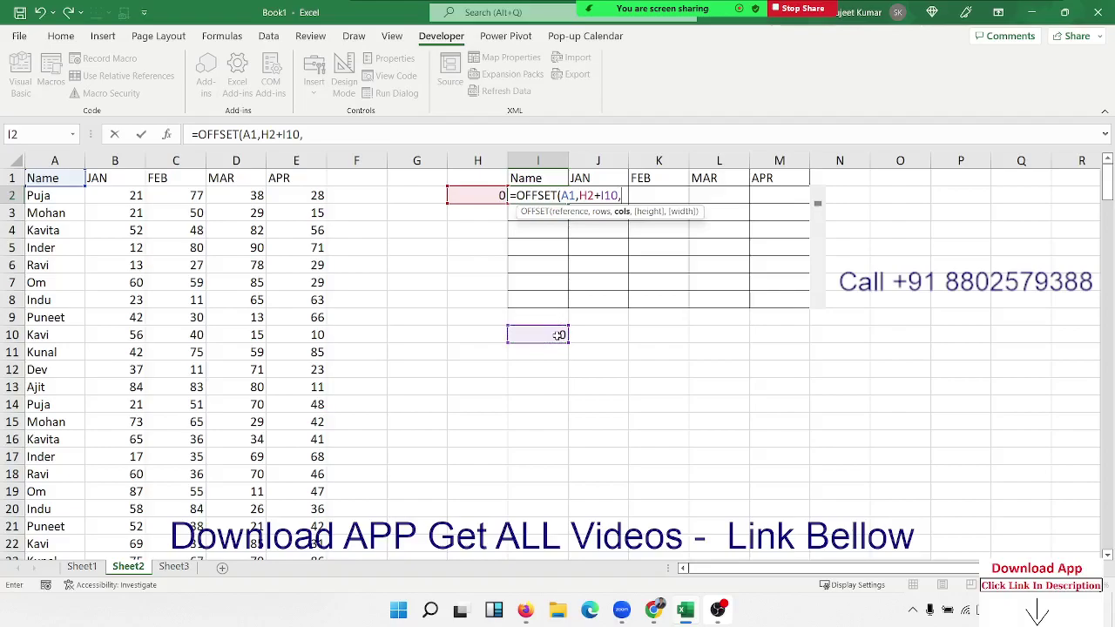
type("0")
key("ctrl+Return")
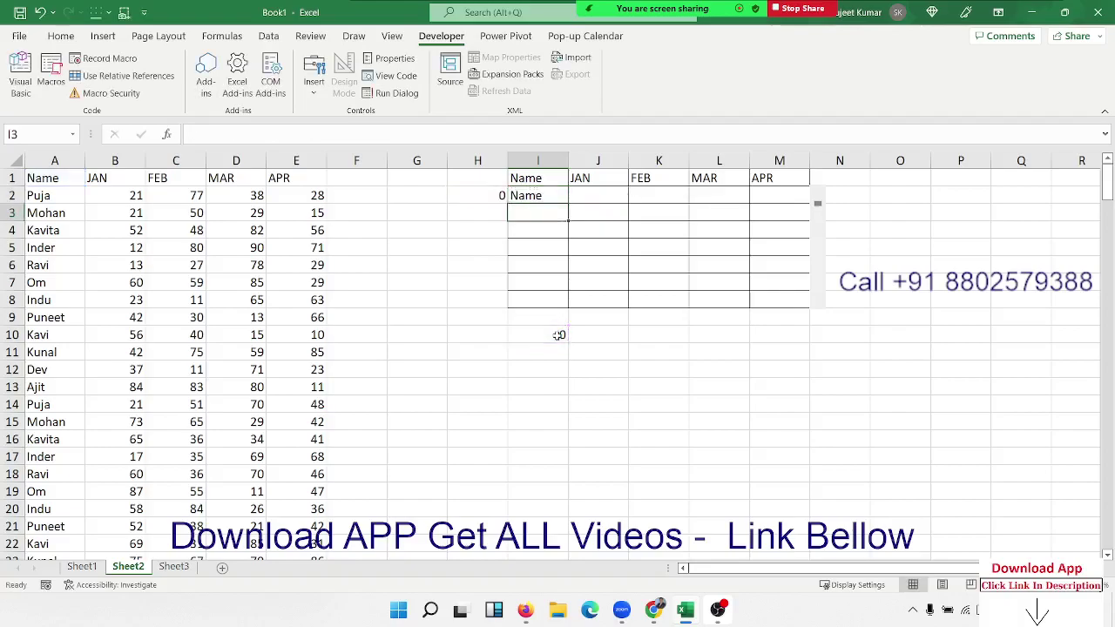
Step: Test the scroll bar back to 0 and copy the ROW()-2 expression from H2
left_click(823, 303)
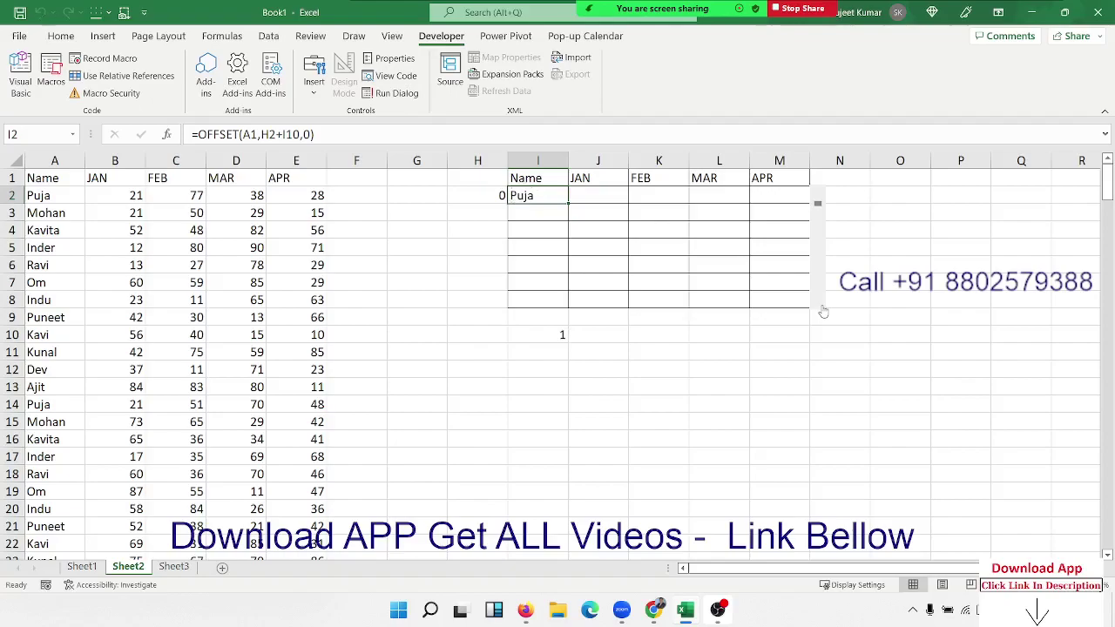
left_click(818, 200)
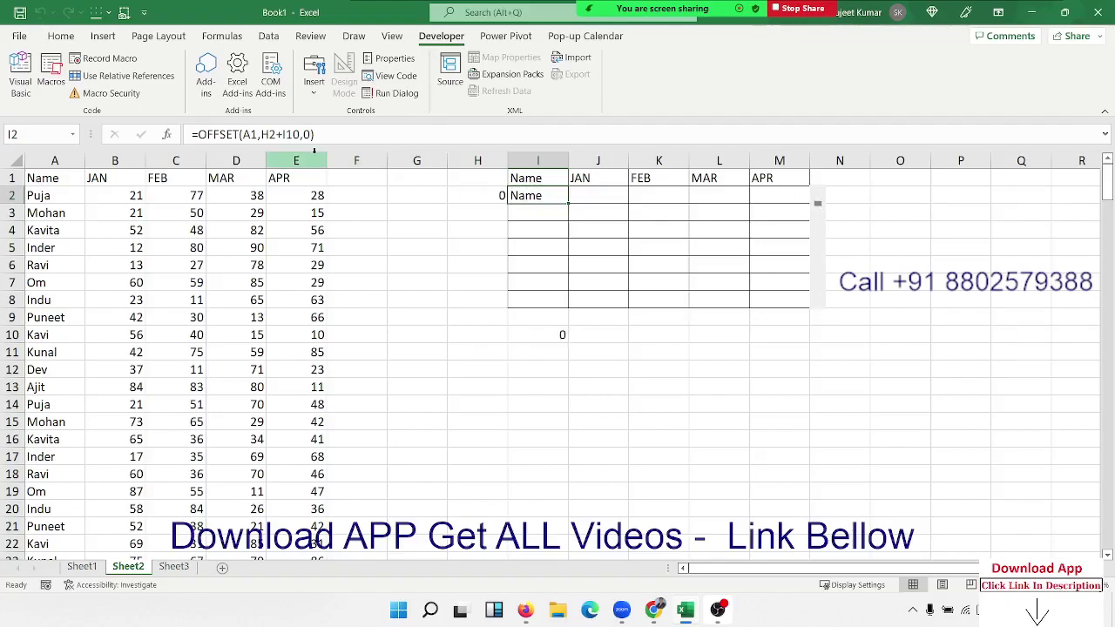
left_click(458, 200)
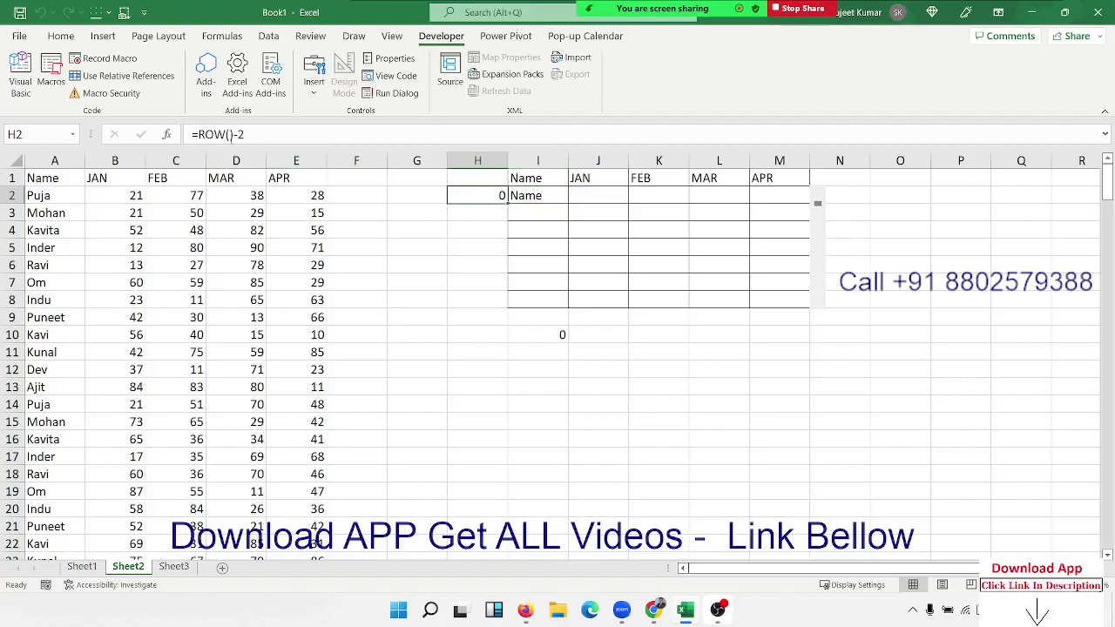
left_click_drag(196, 134, 296, 139)
key("ctrl+c")
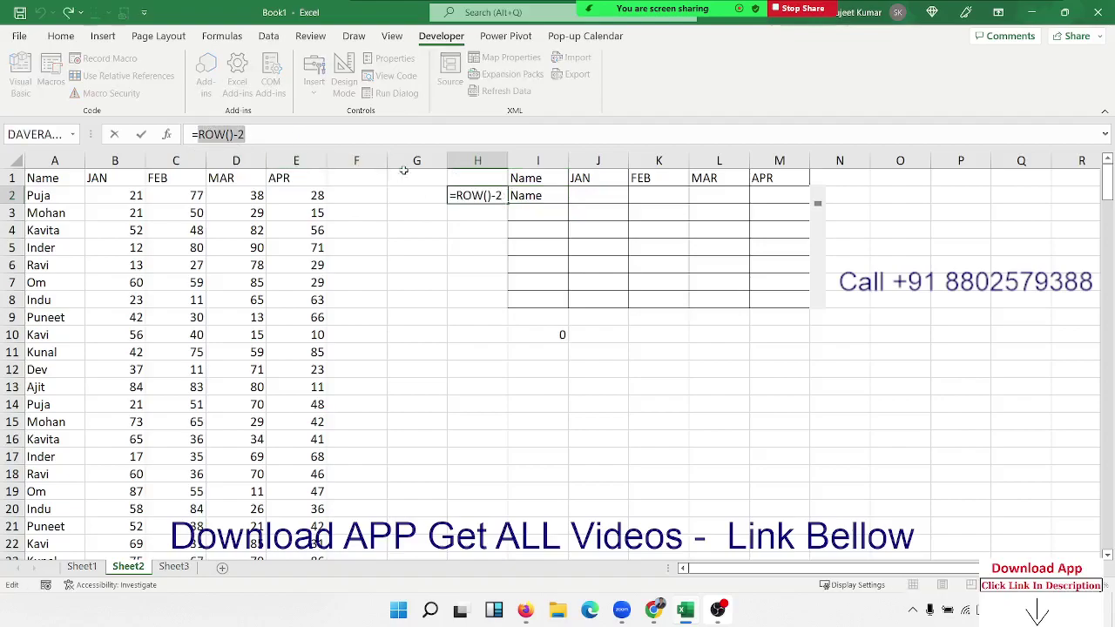
key("Escape")
Step: Edit the I2 formula to =OFFSET(A$1,(ROW()-2)+$I$10,0)
double_click(531, 196)
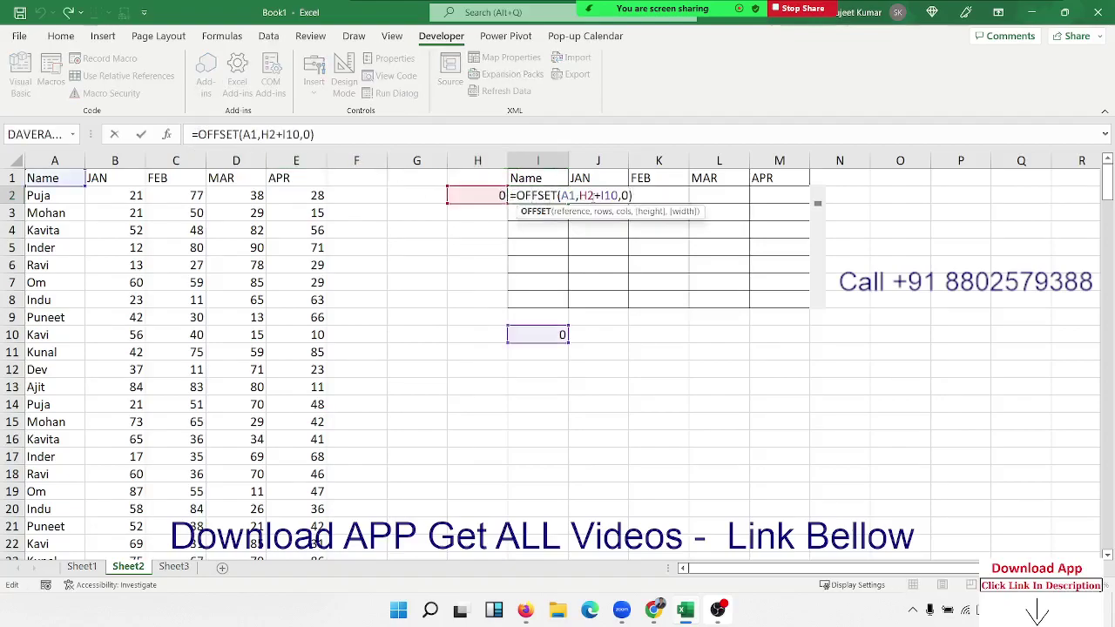
left_click_drag(579, 195, 595, 195)
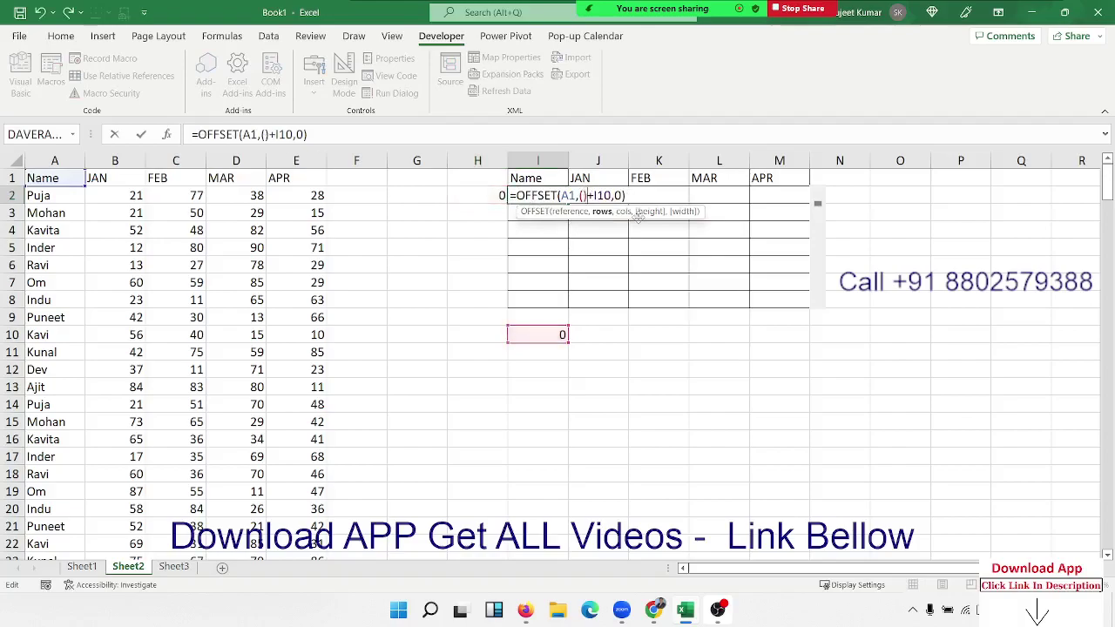
type("(")
key("ctrl+v")
type(")")
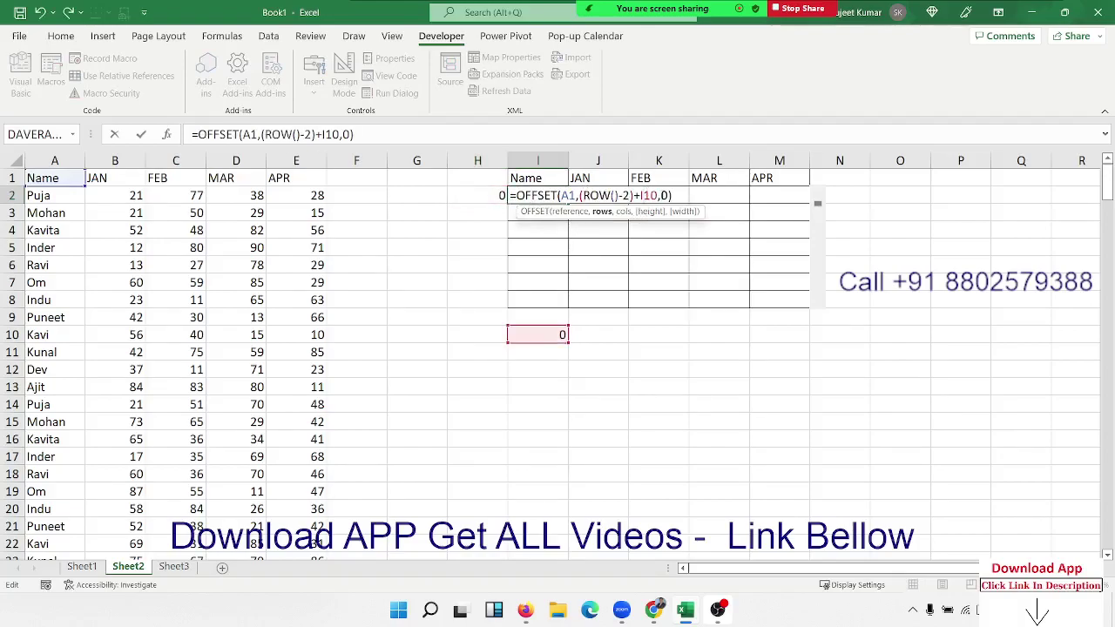
key("F4")
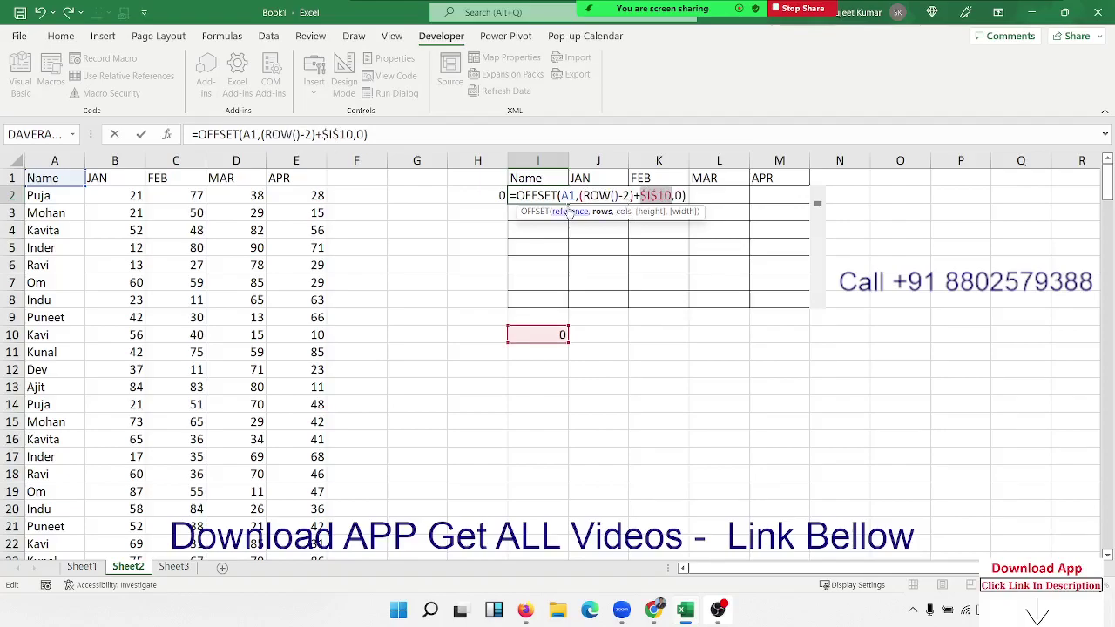
left_click(572, 195)
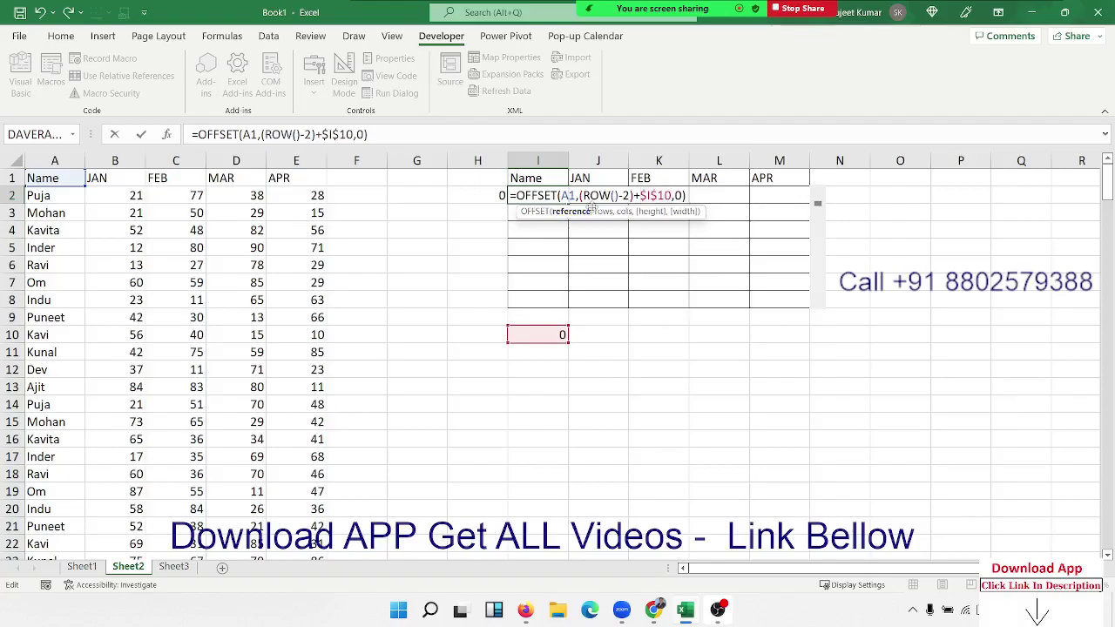
type("$")
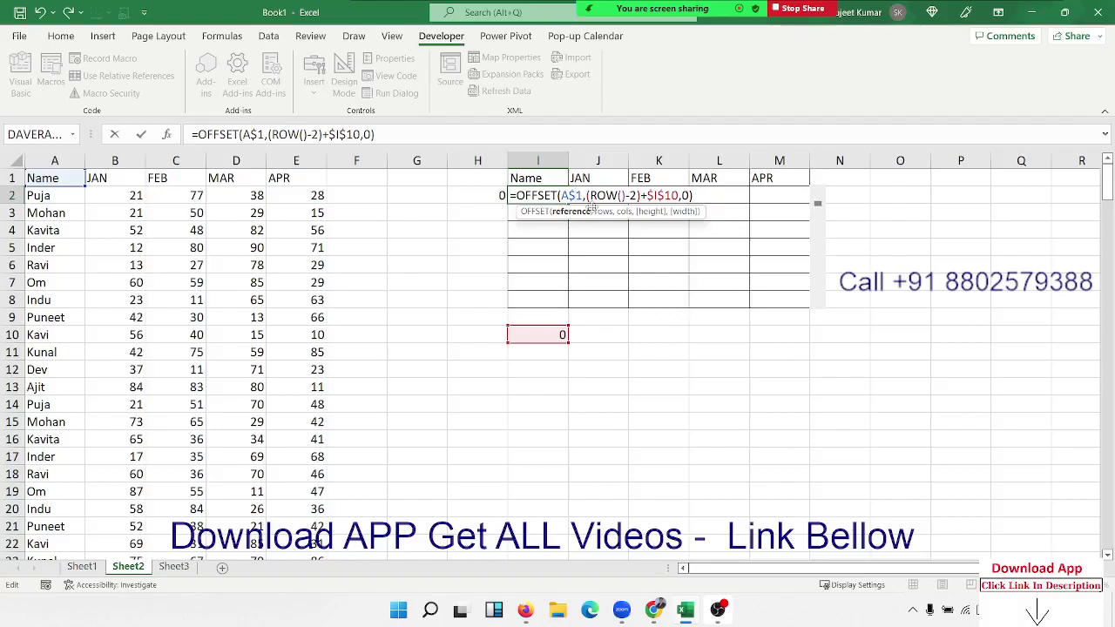
key("Return")
key("Up")
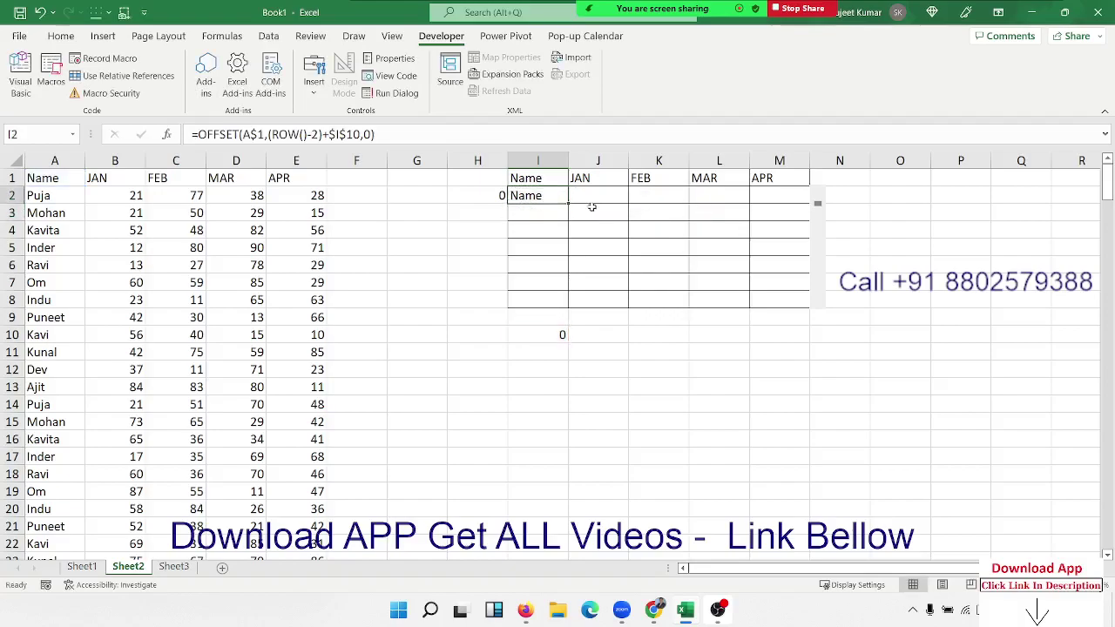
Step: Fill the I2 OFFSET formula across to M2 and down to row 8
left_click_drag(567, 203, 809, 204)
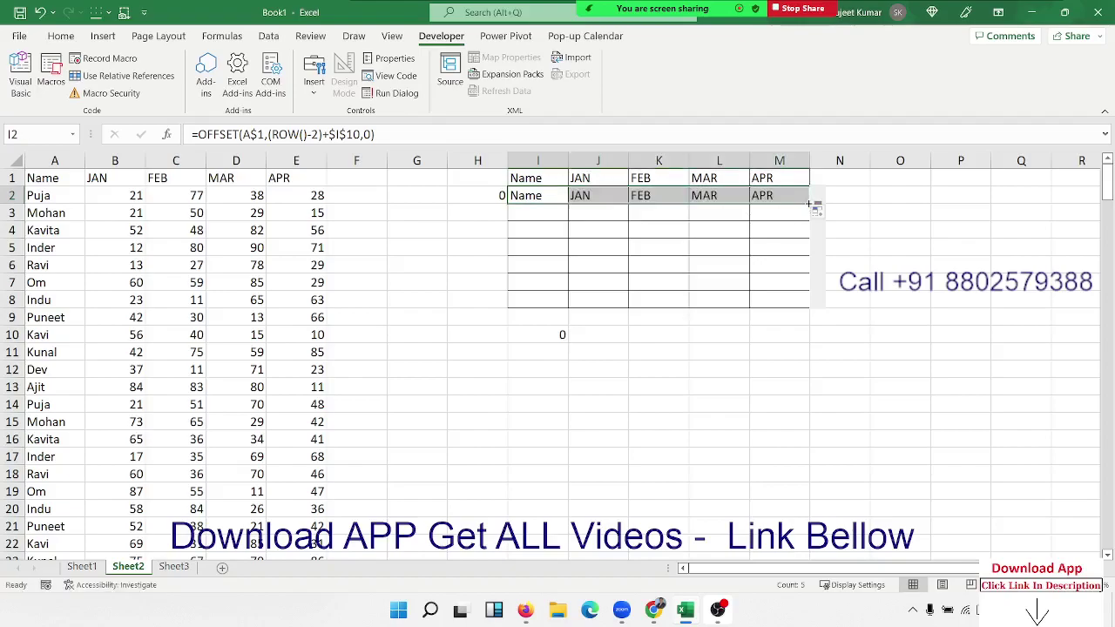
left_click_drag(808, 204, 809, 302)
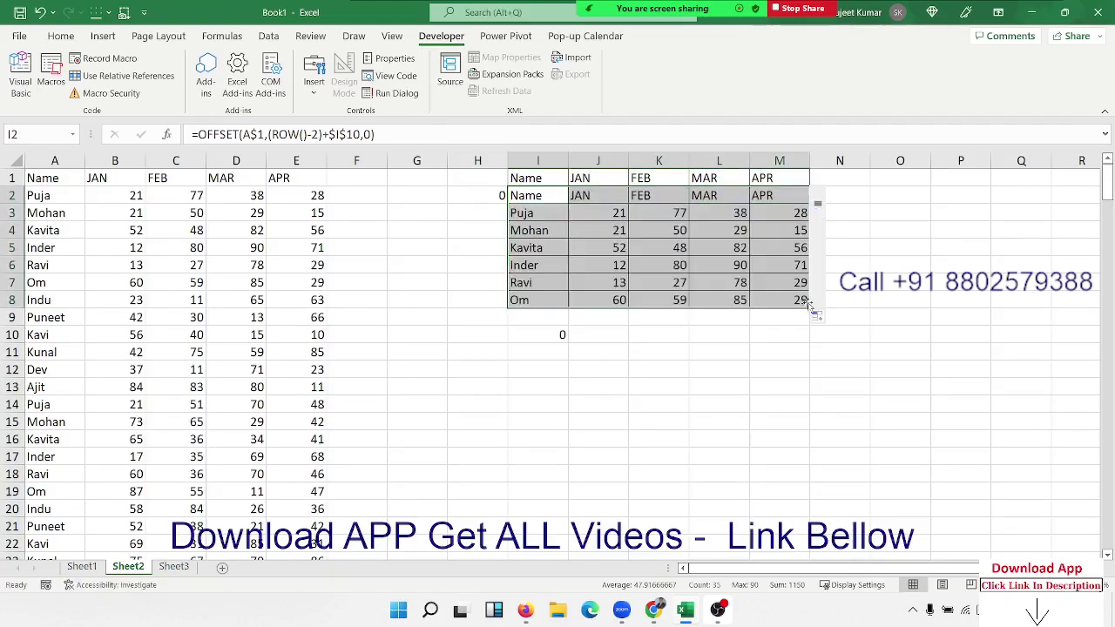
left_click(923, 253)
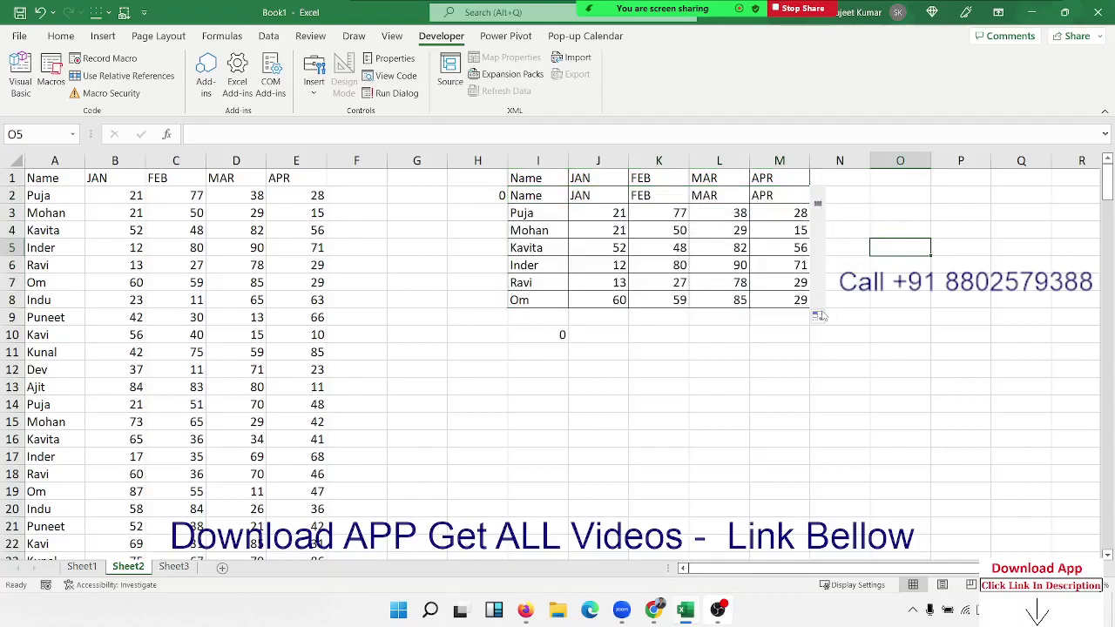
Step: Step and drag the scroll bar to scroll the table through the names, then return to the top
left_click(876, 319)
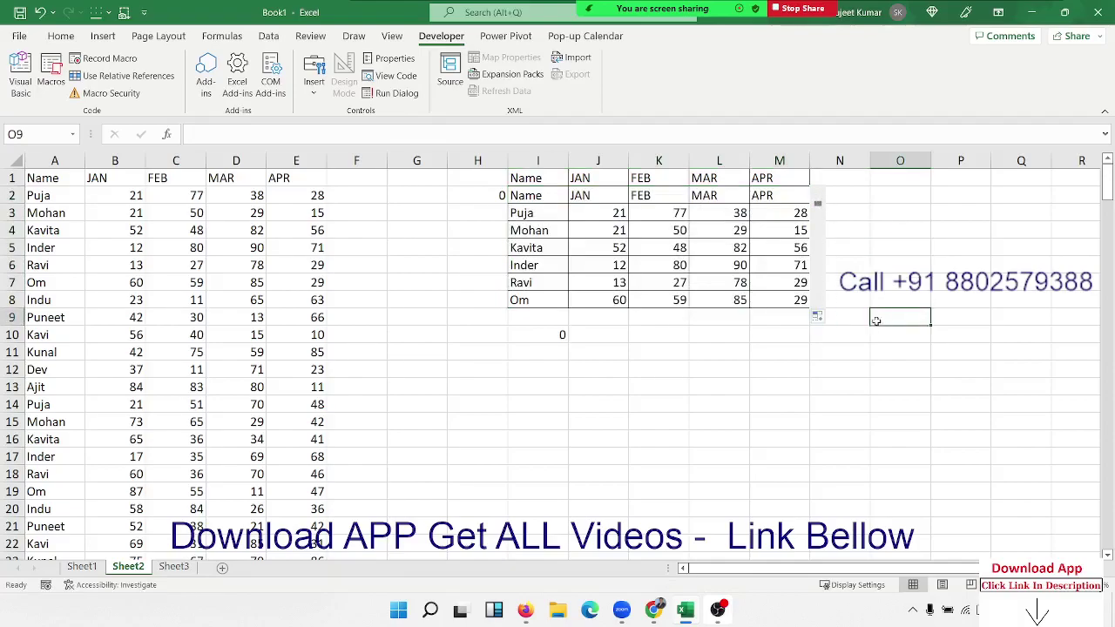
left_click(817, 307)
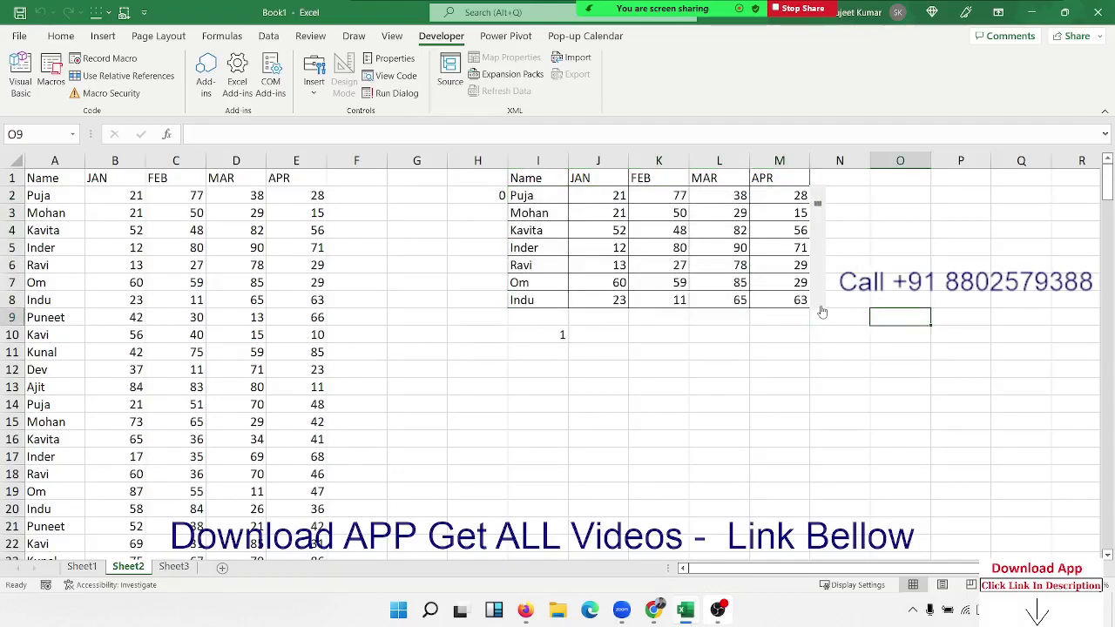
left_click(820, 308)
left_click(821, 306)
left_click(820, 305)
left_click(820, 303)
left_click(820, 301)
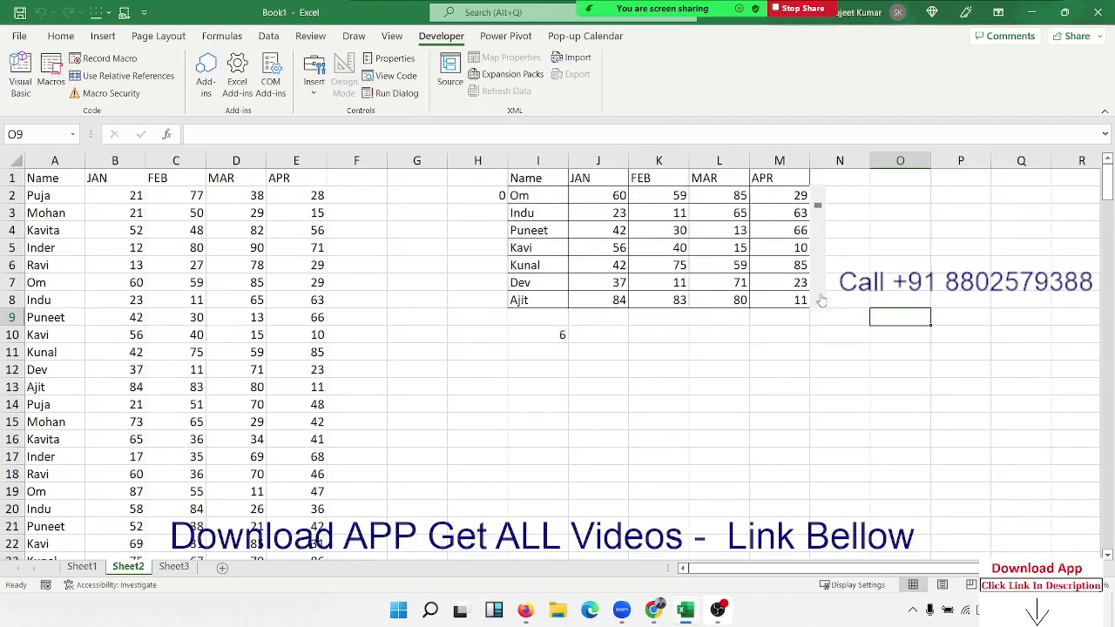
left_click_drag(819, 208, 819, 277)
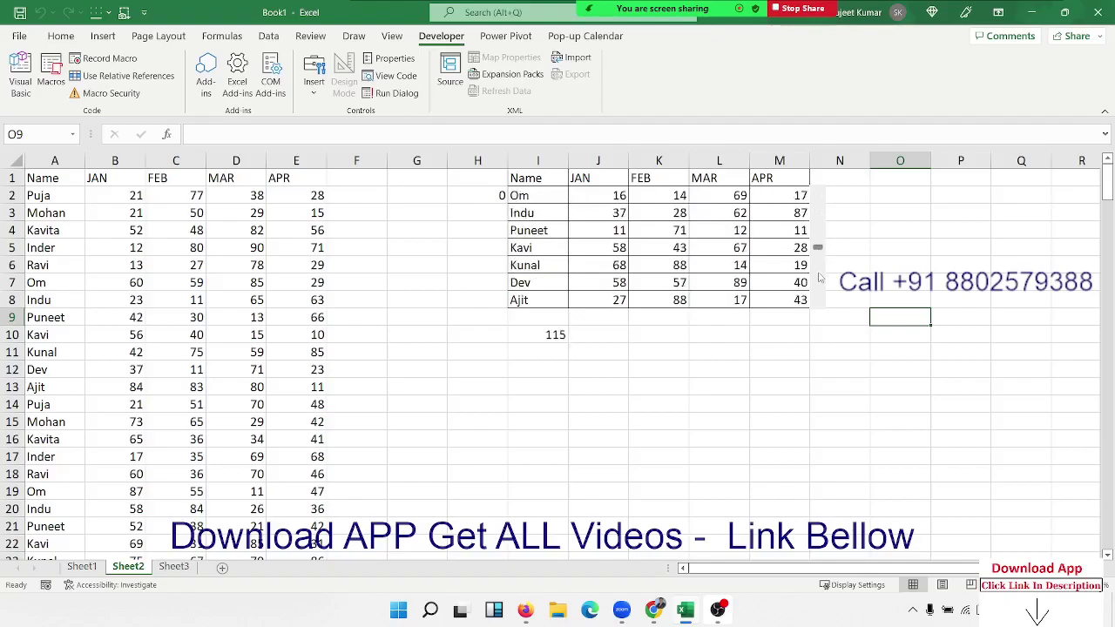
left_click_drag(819, 277, 816, 206)
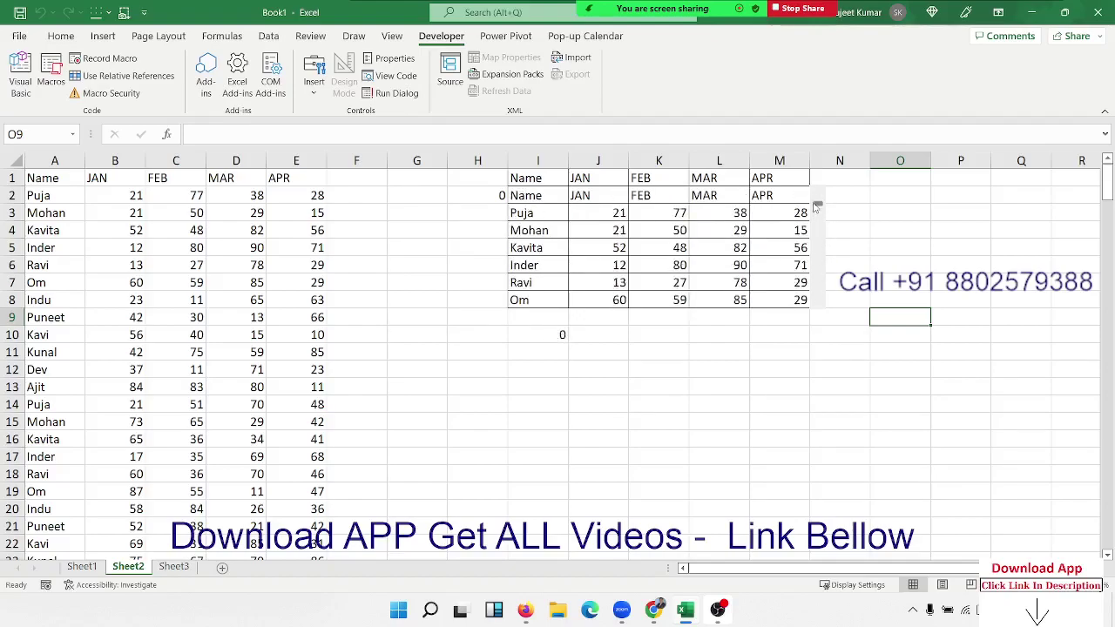
left_click(874, 229)
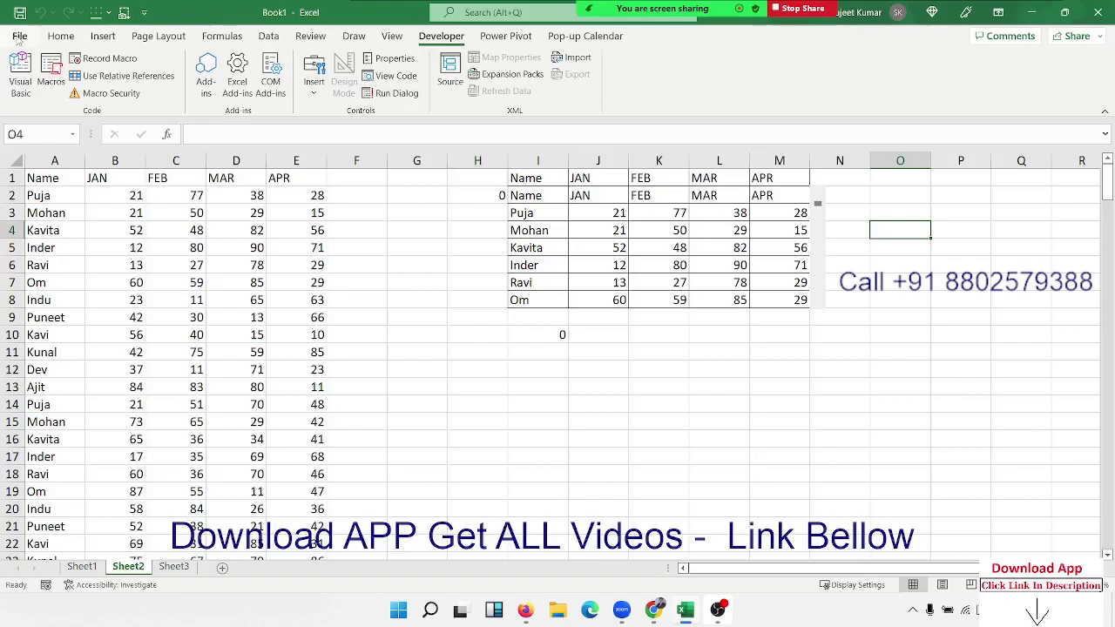
left_click(19, 36)
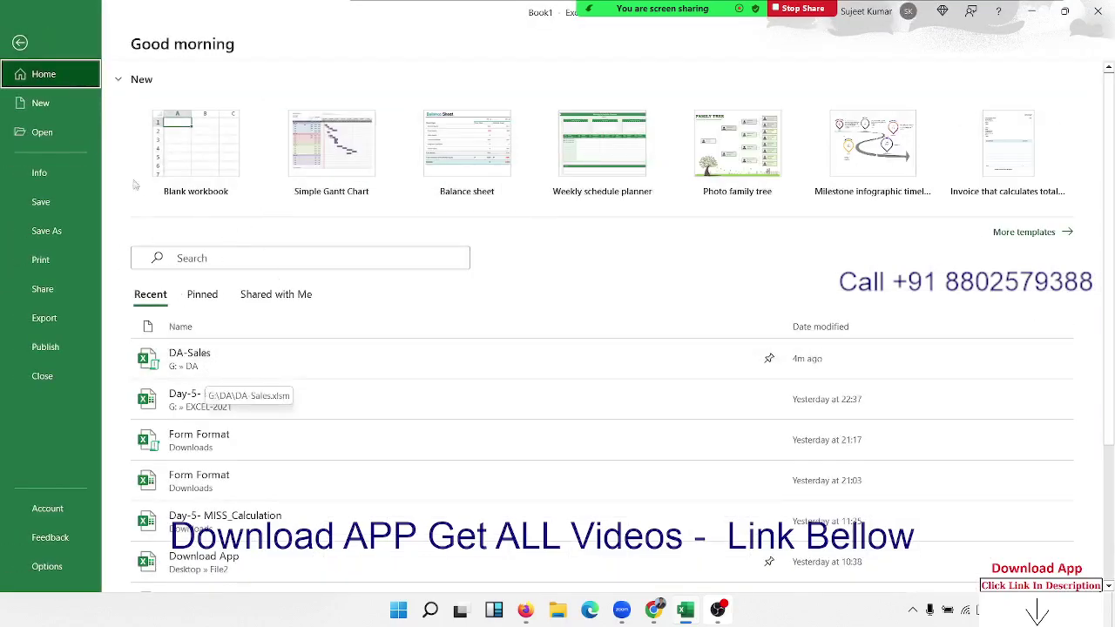
left_click(19, 41)
left_click(397, 261)
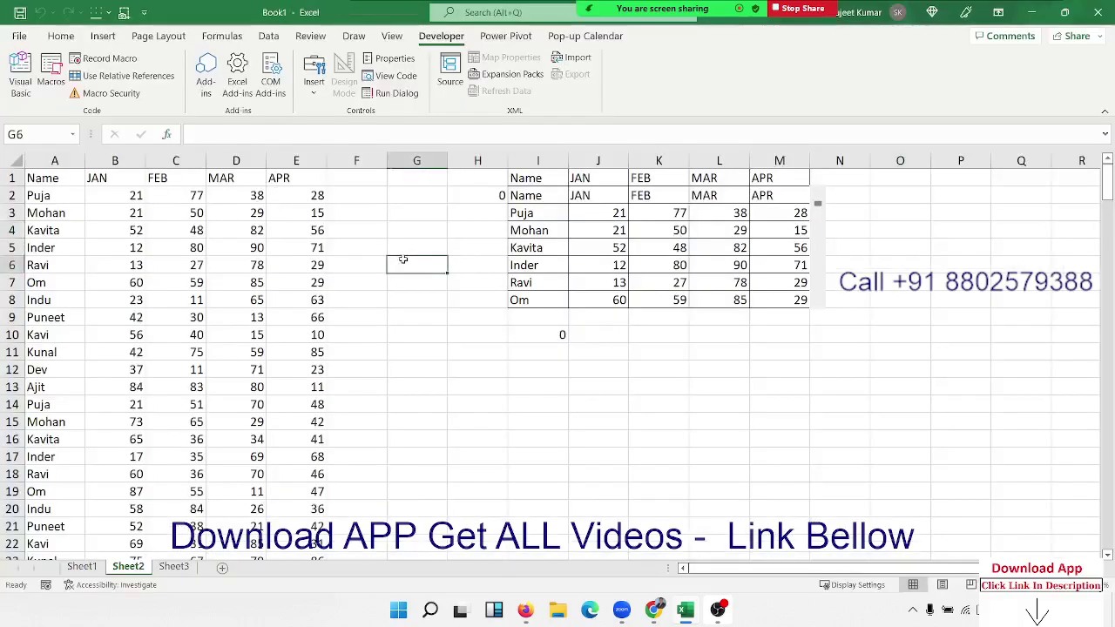